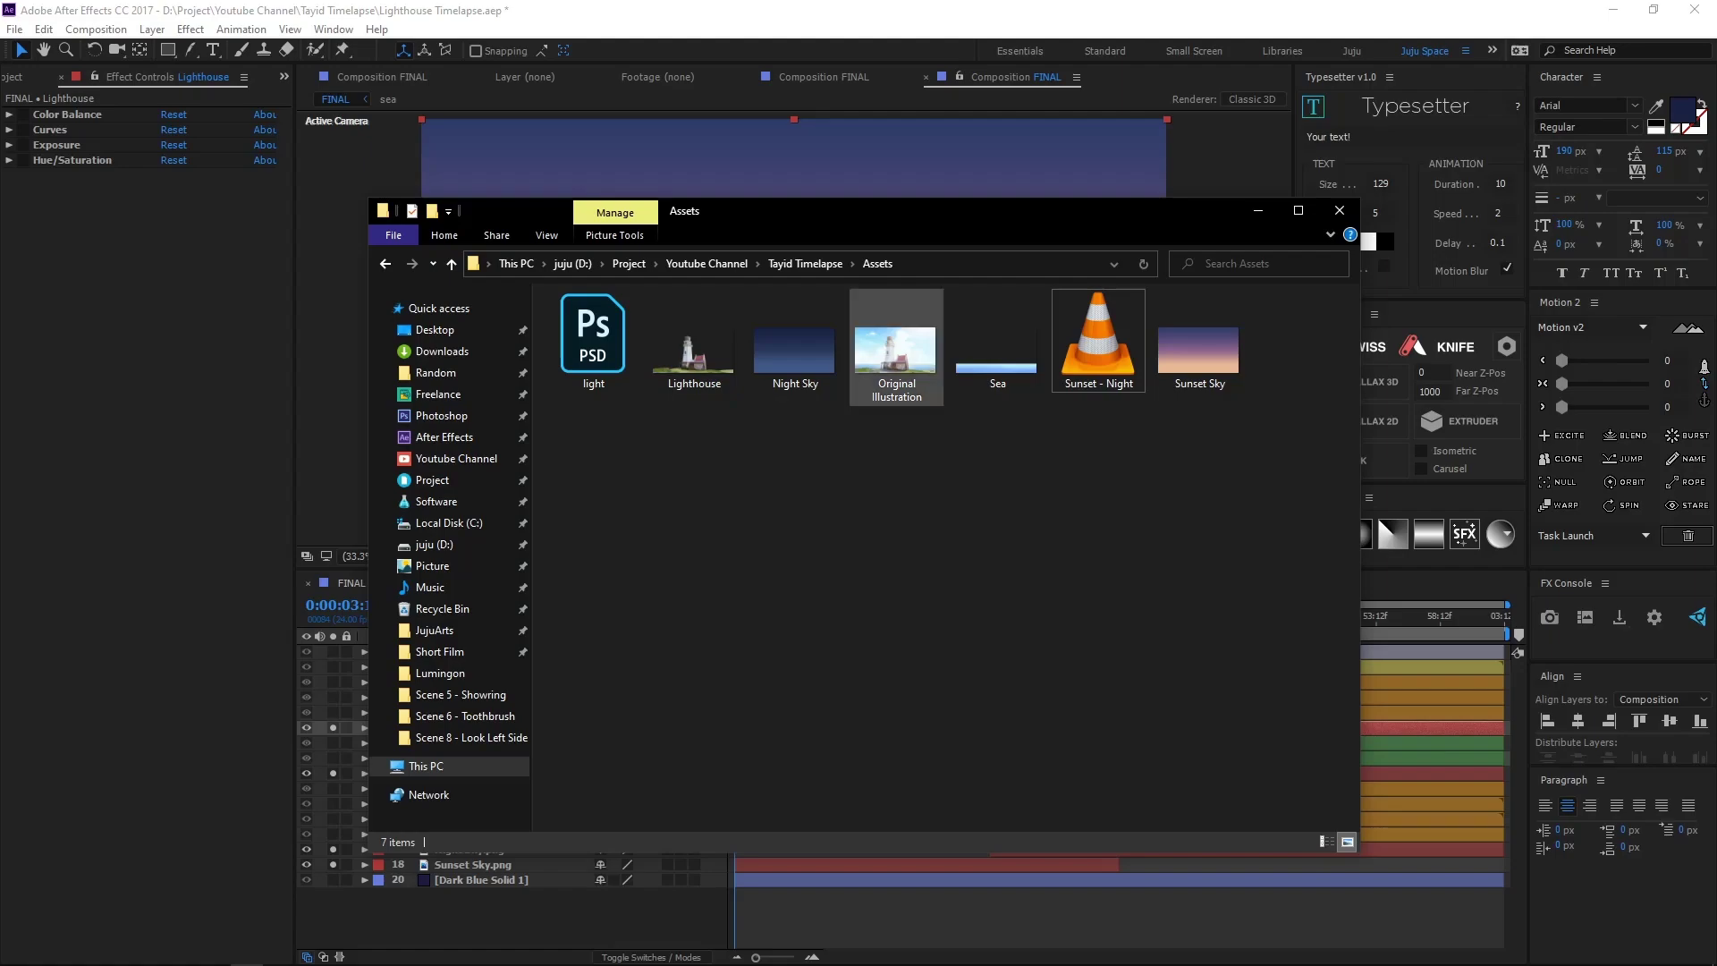
Step: Preview the Original Illustration image from the Assets folder and close the preview
click(895, 348)
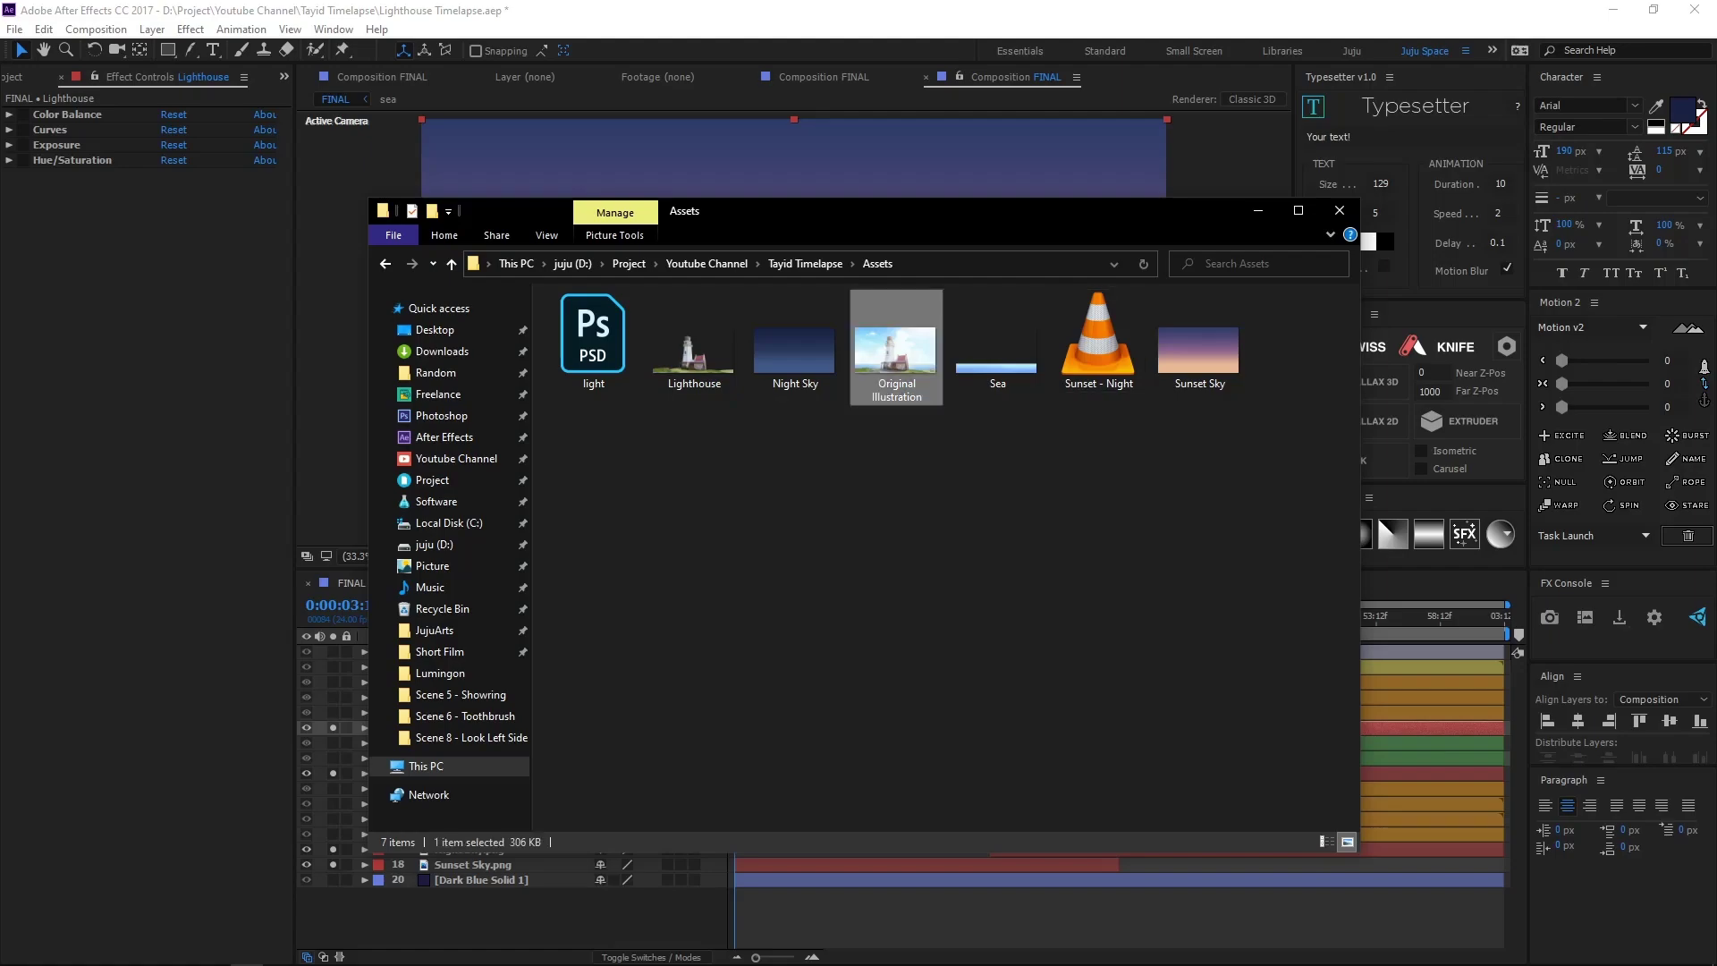
key(space)
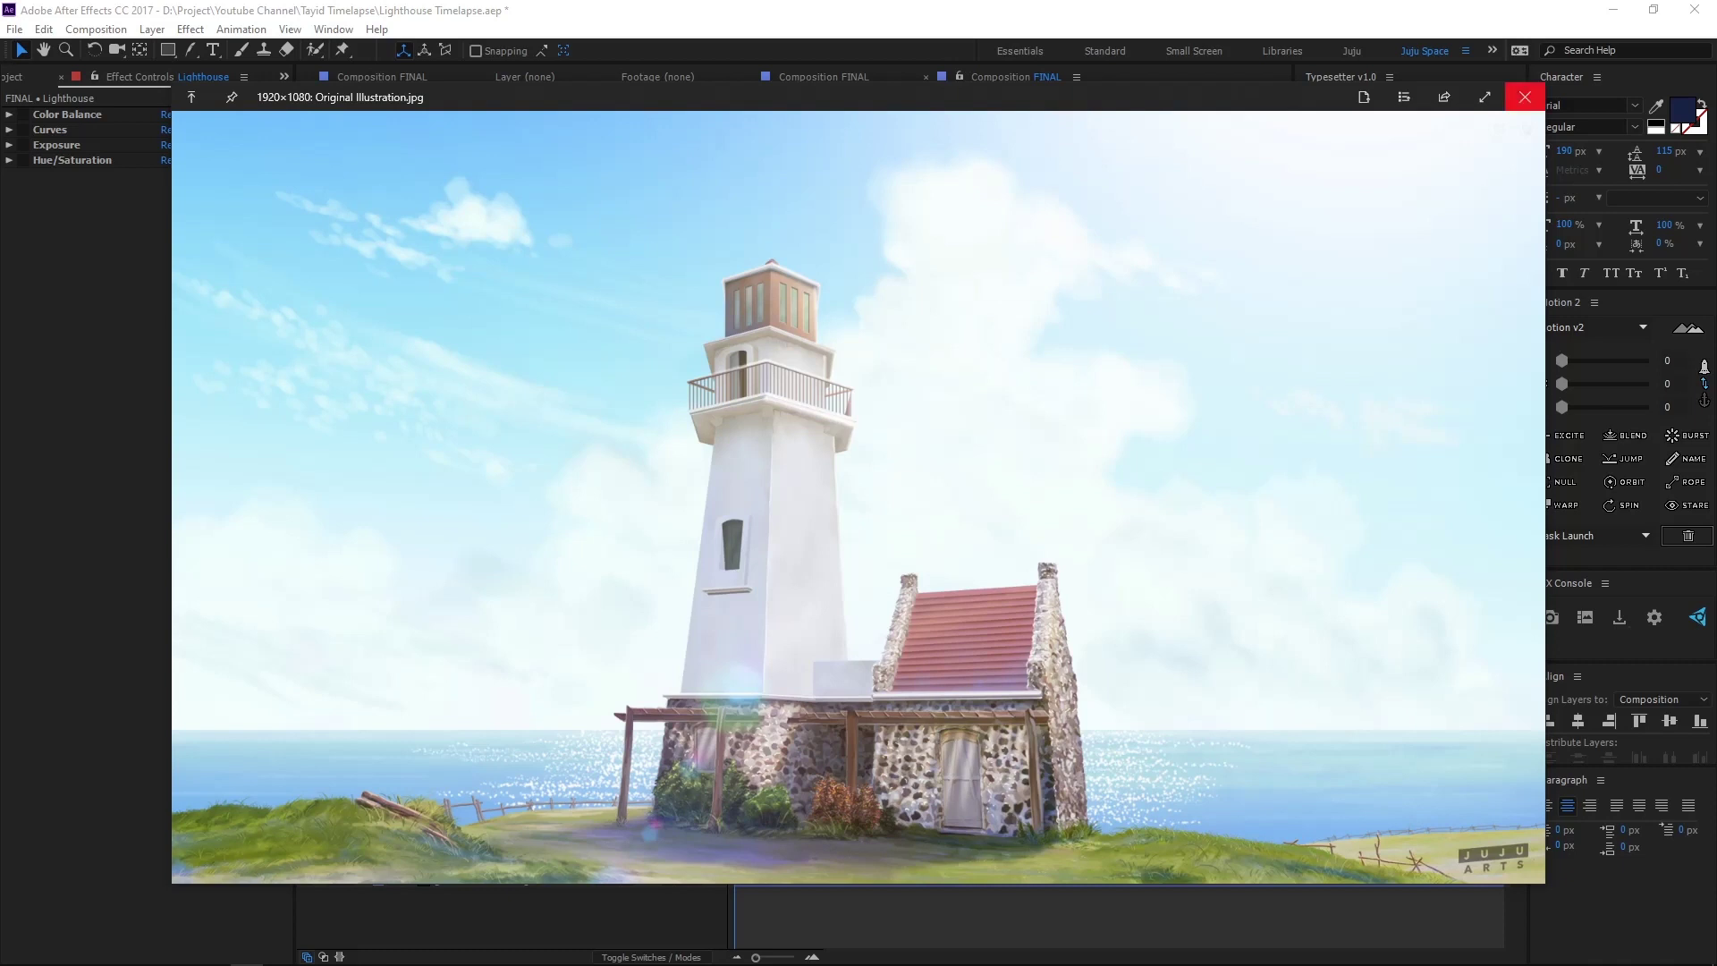
click(1524, 97)
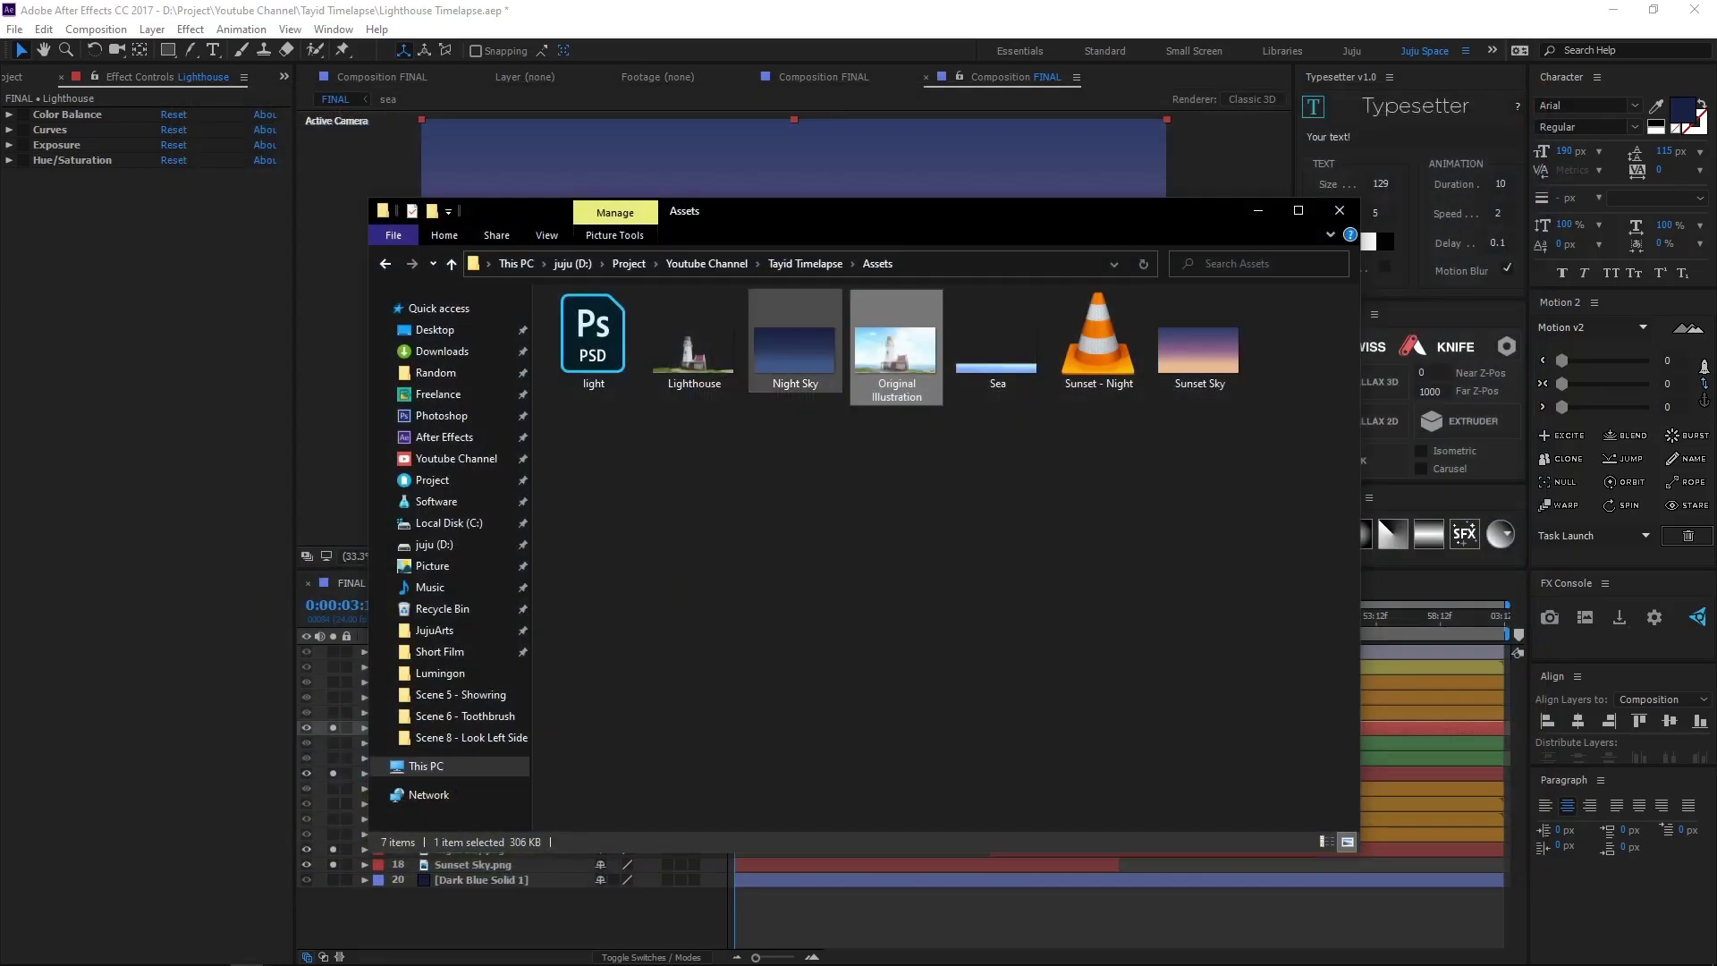
Step: Preview the separate Lighthouse, Night Sky and Sea images in the Assets folder
click(794, 349)
click(1198, 344)
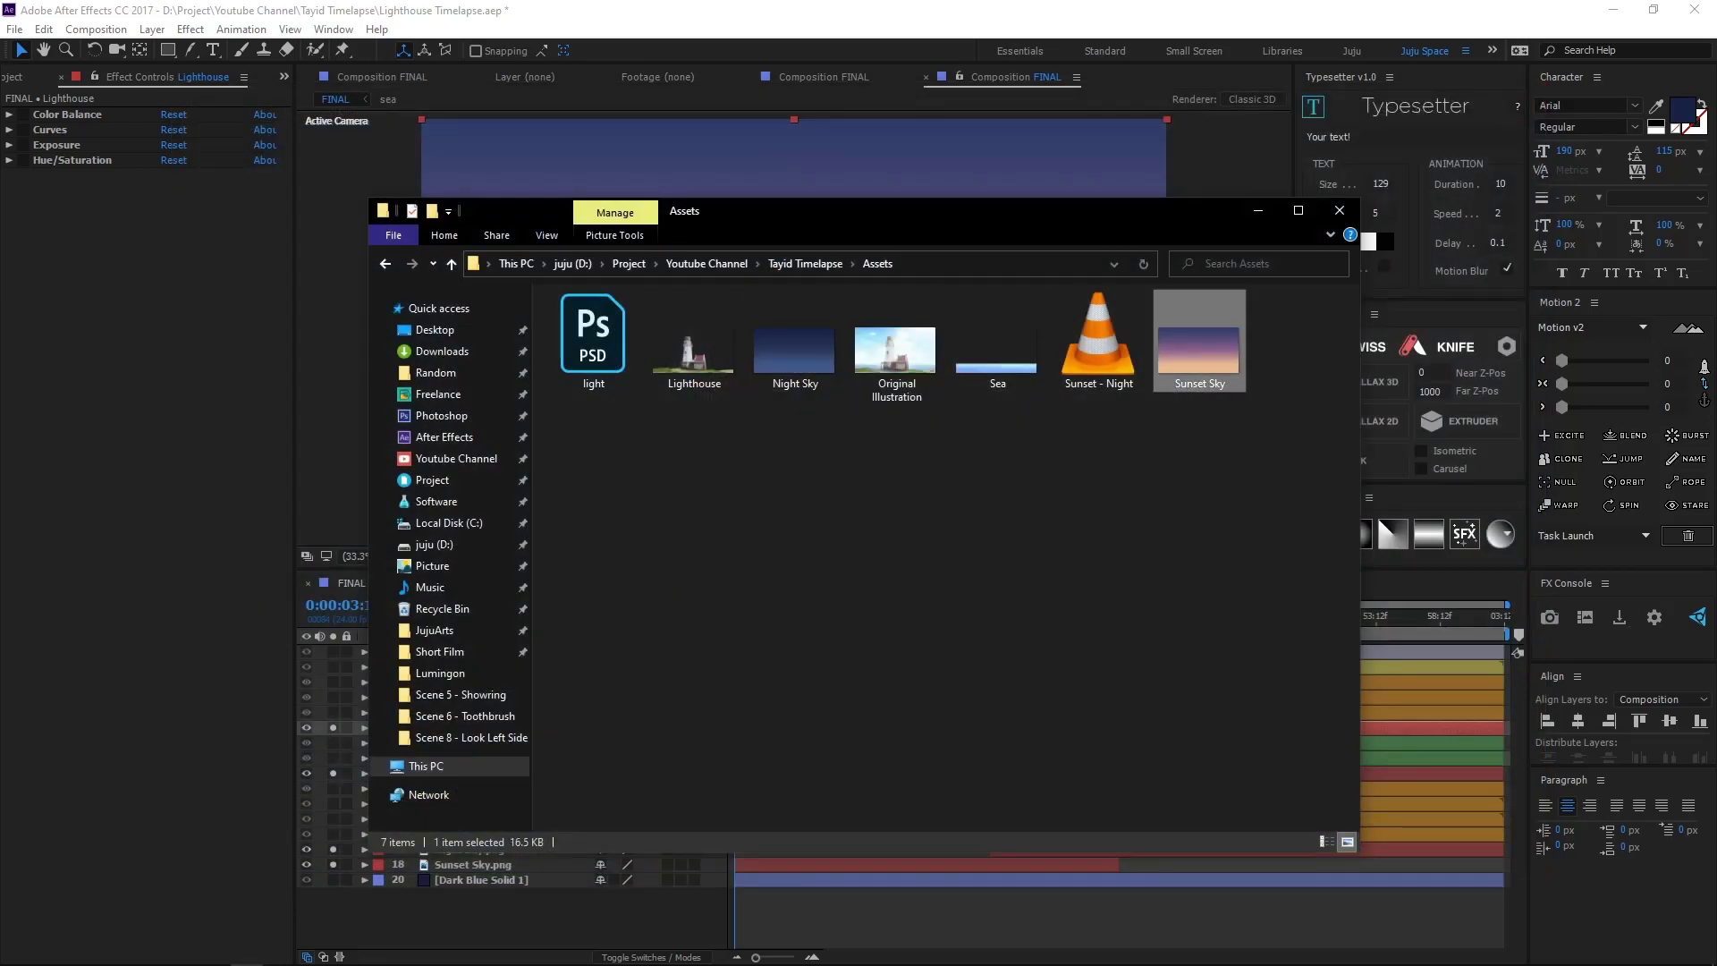
click(693, 353)
key(space)
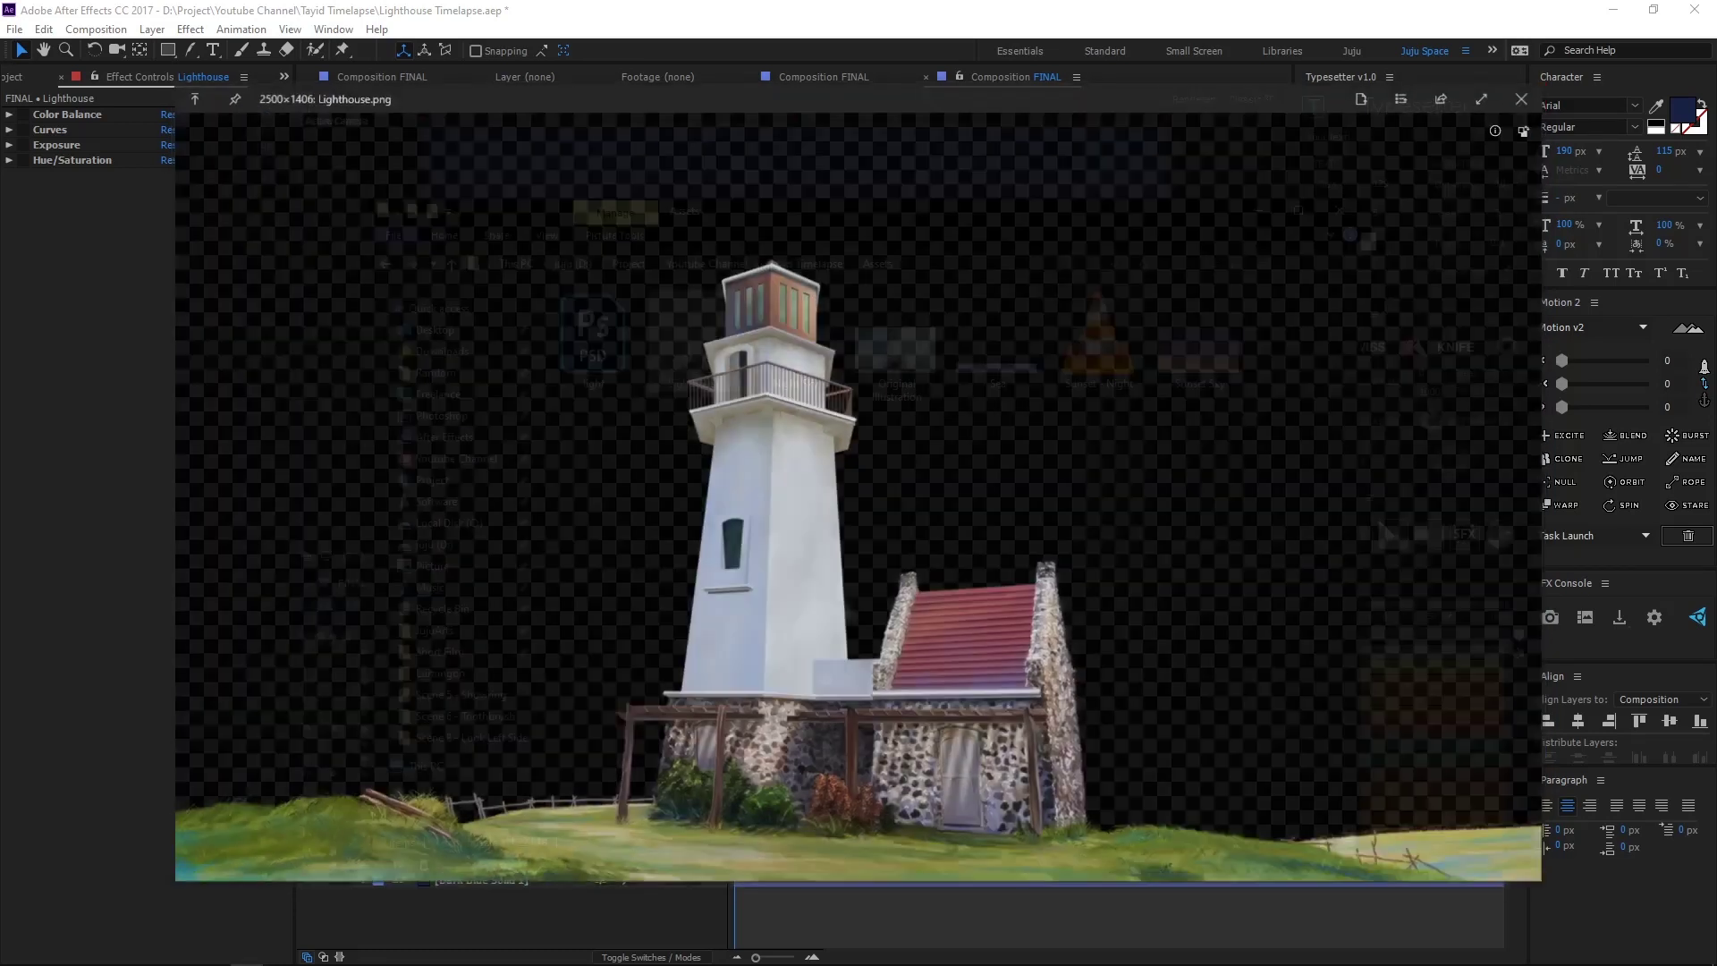
key(Right)
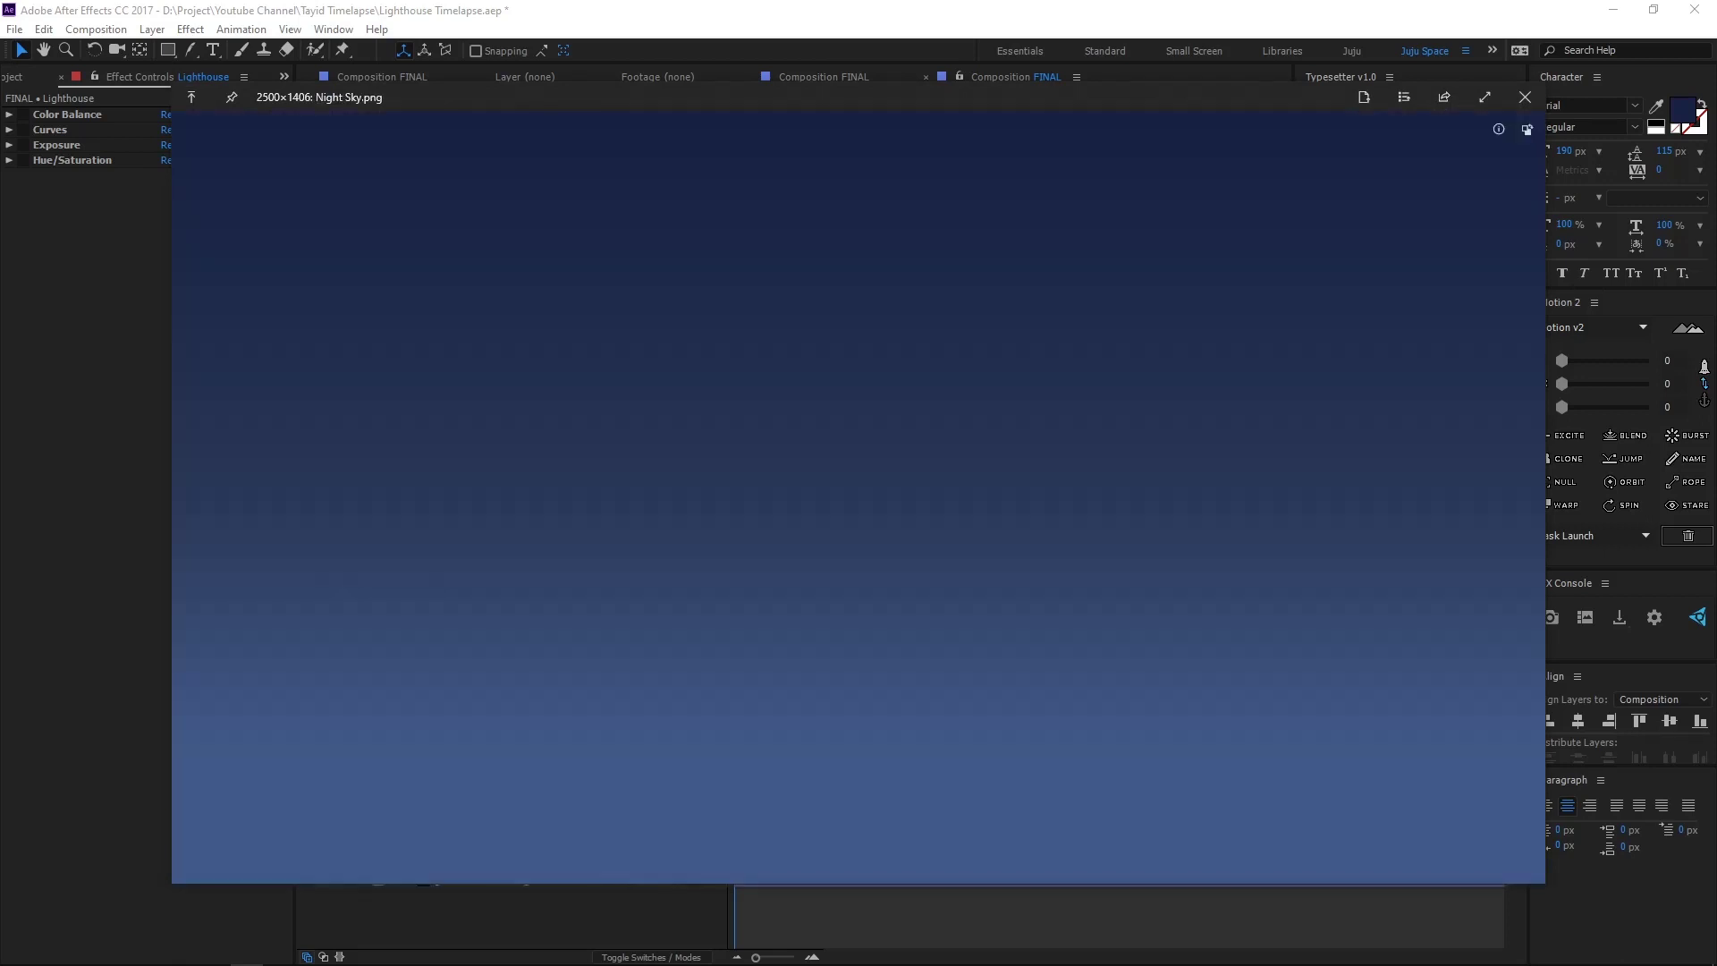
key(Right)
key(space)
key(Right)
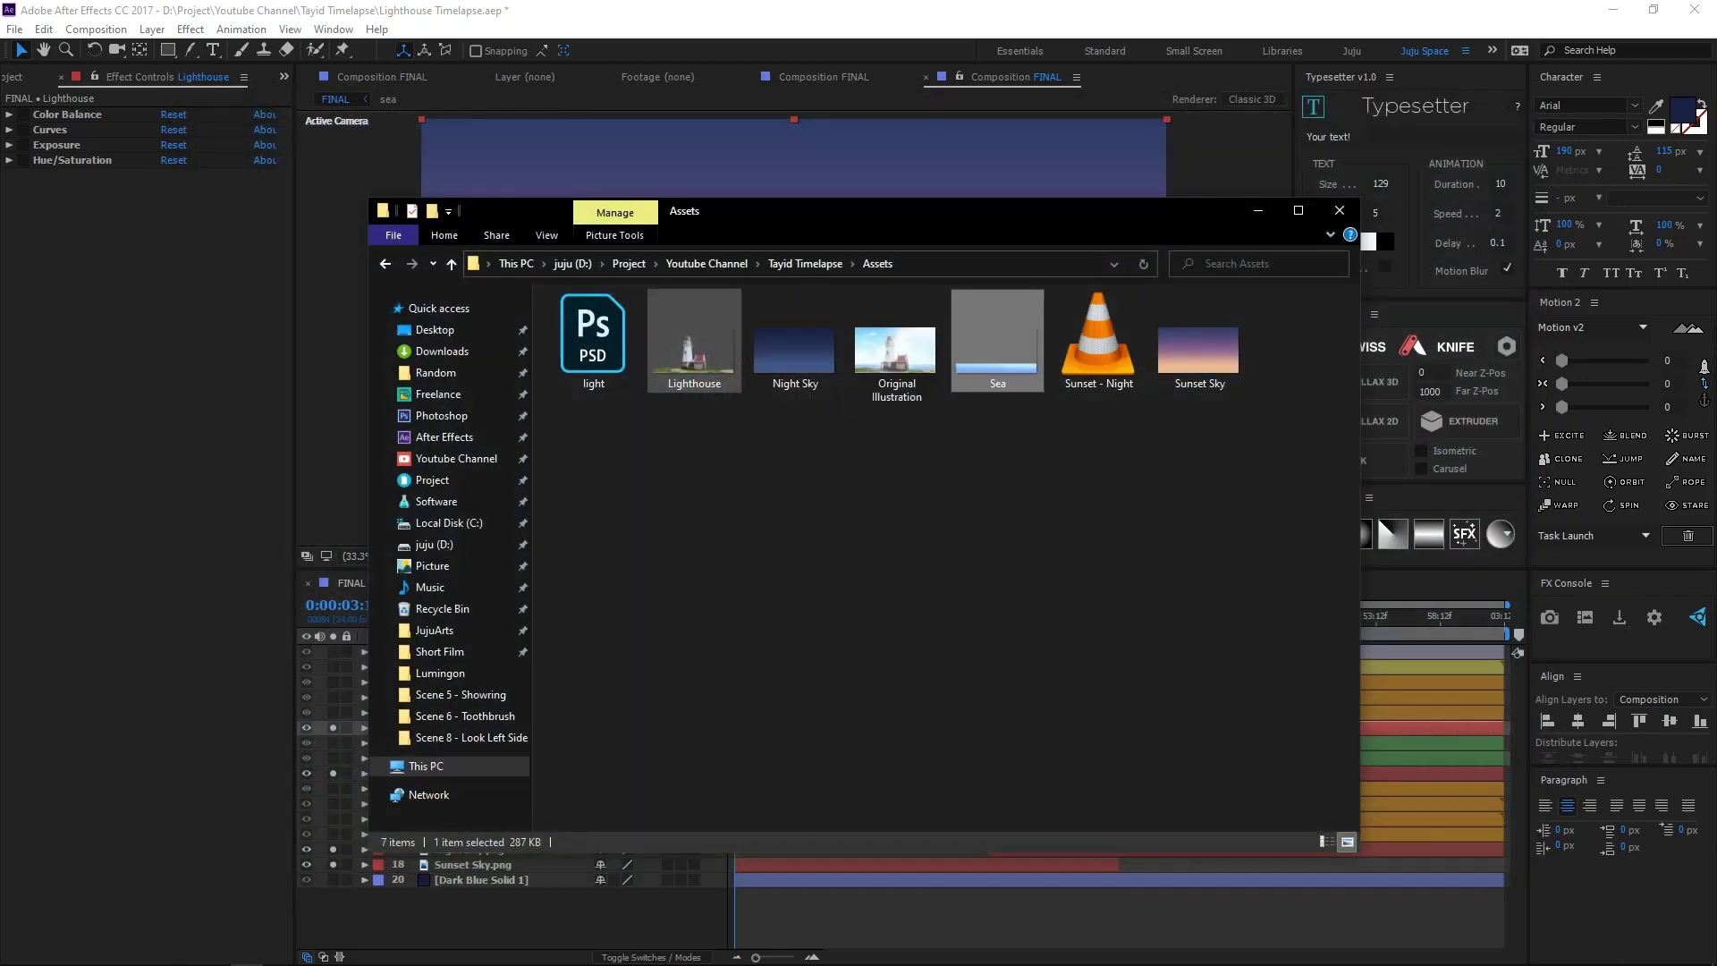
key(space)
key(space)
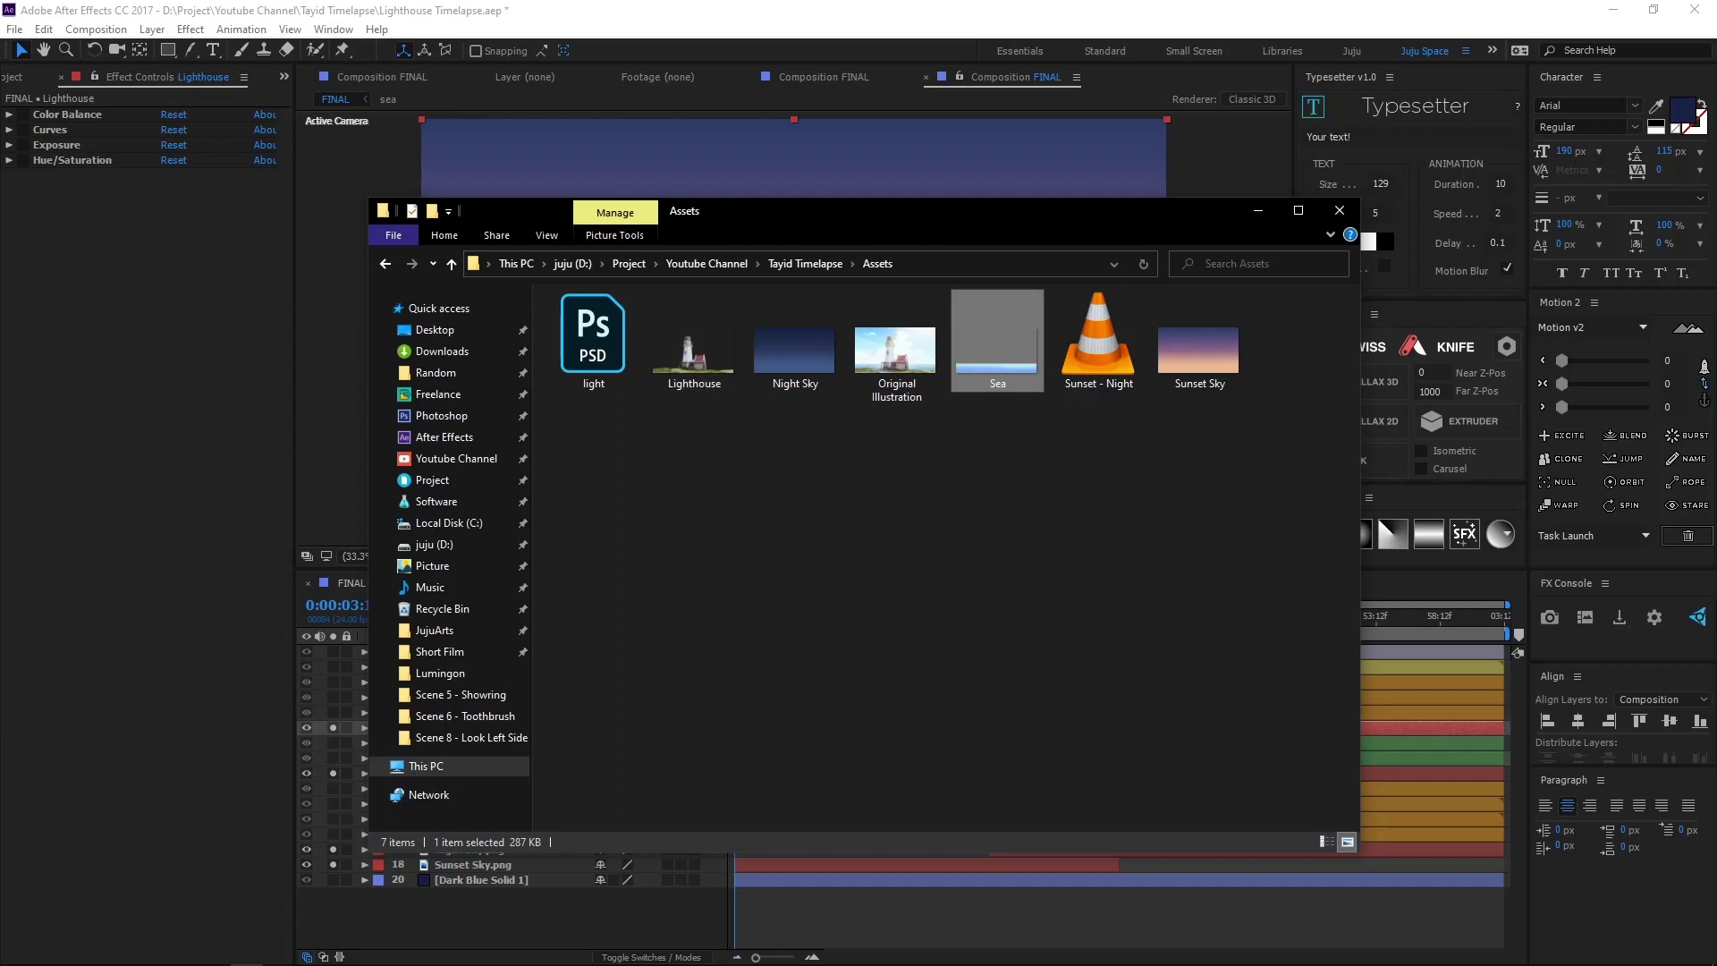
key(Escape)
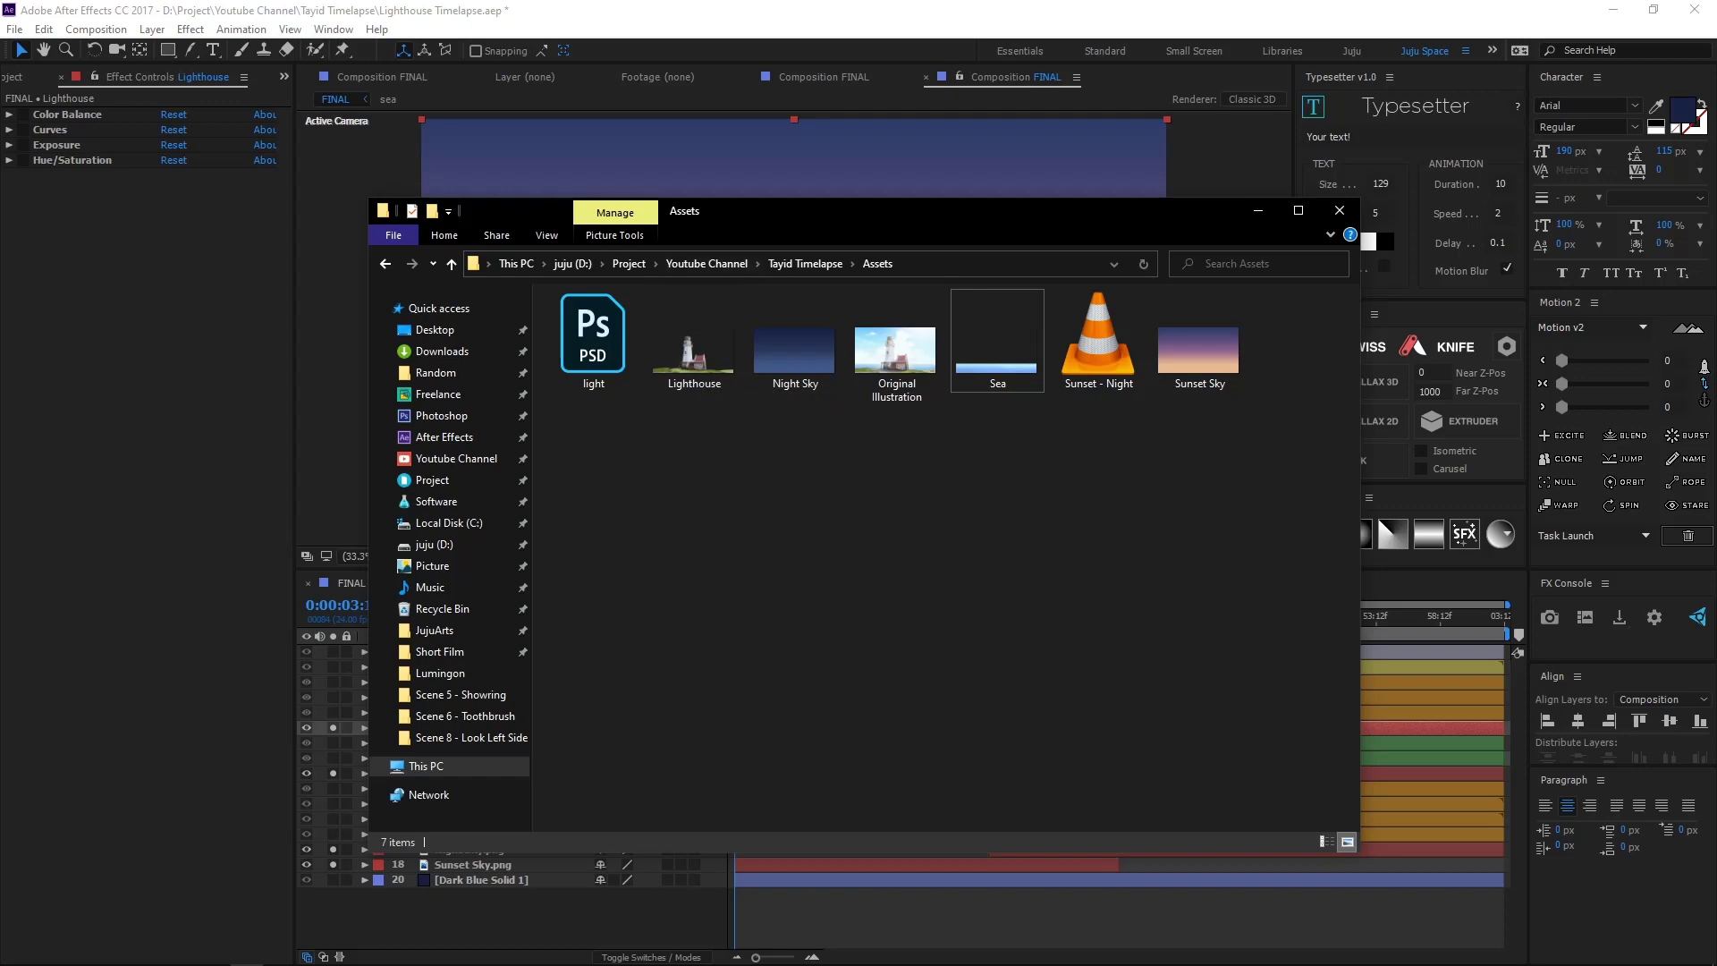
Step: Switch to After Effects and reveal the Opacity keyframes of the Night Sky.png and Sunset Sky.png layers
key(alt+Tab)
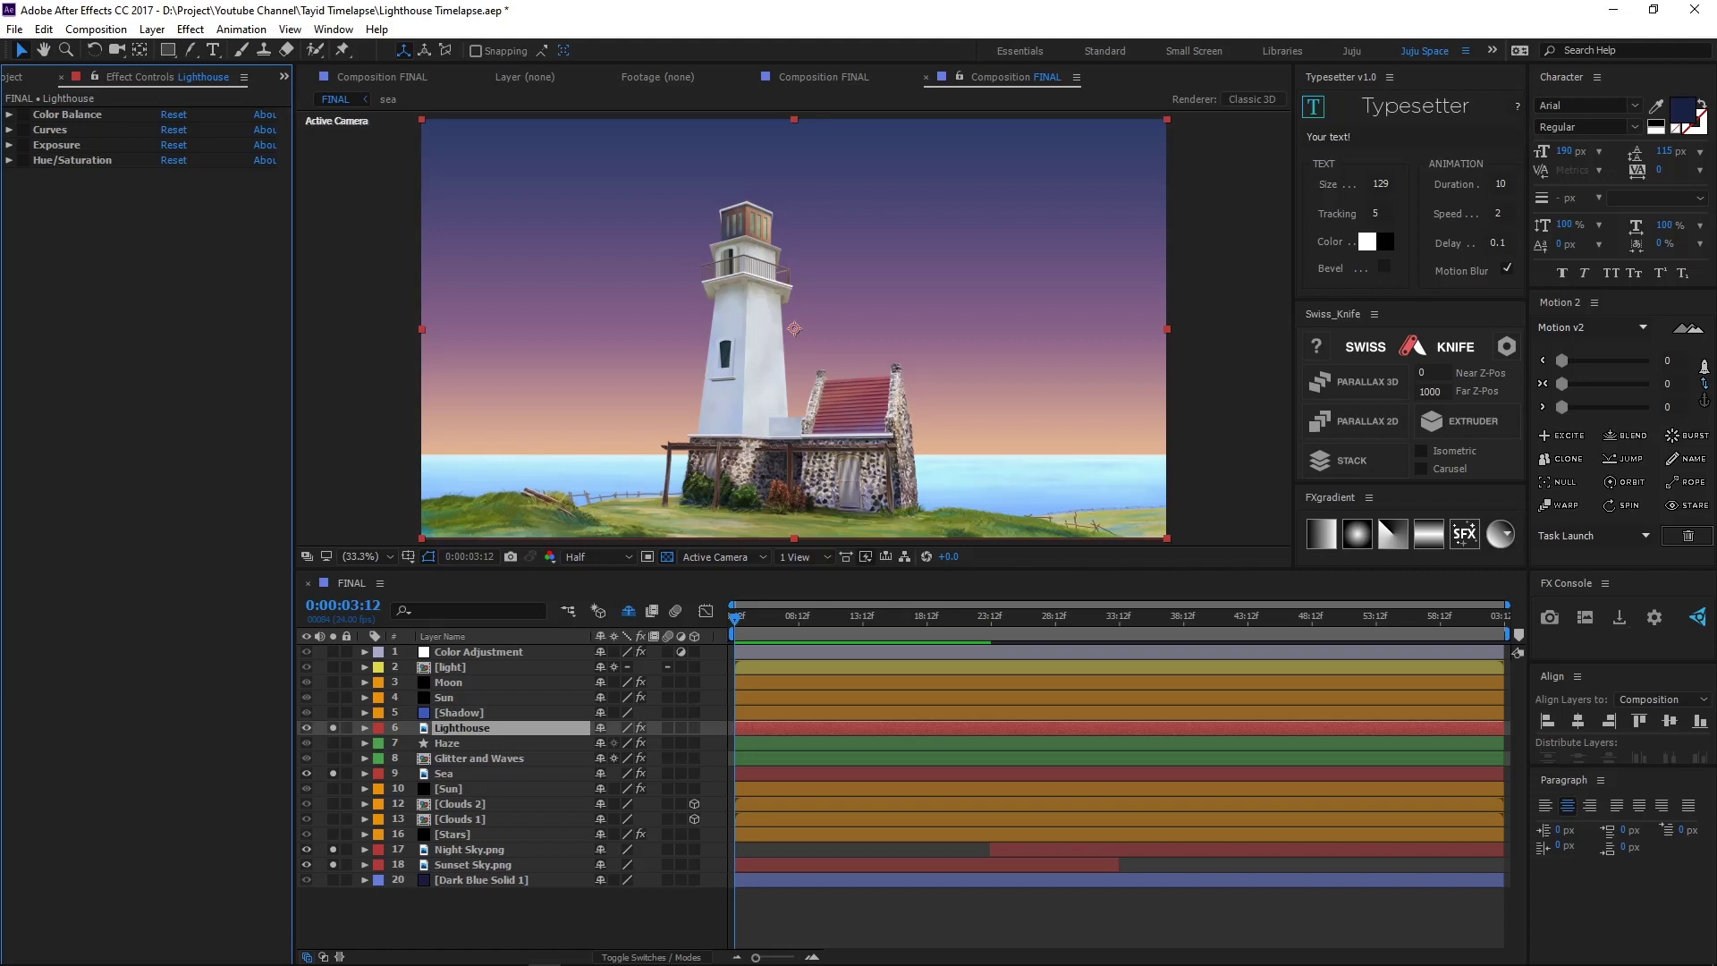
click(469, 849)
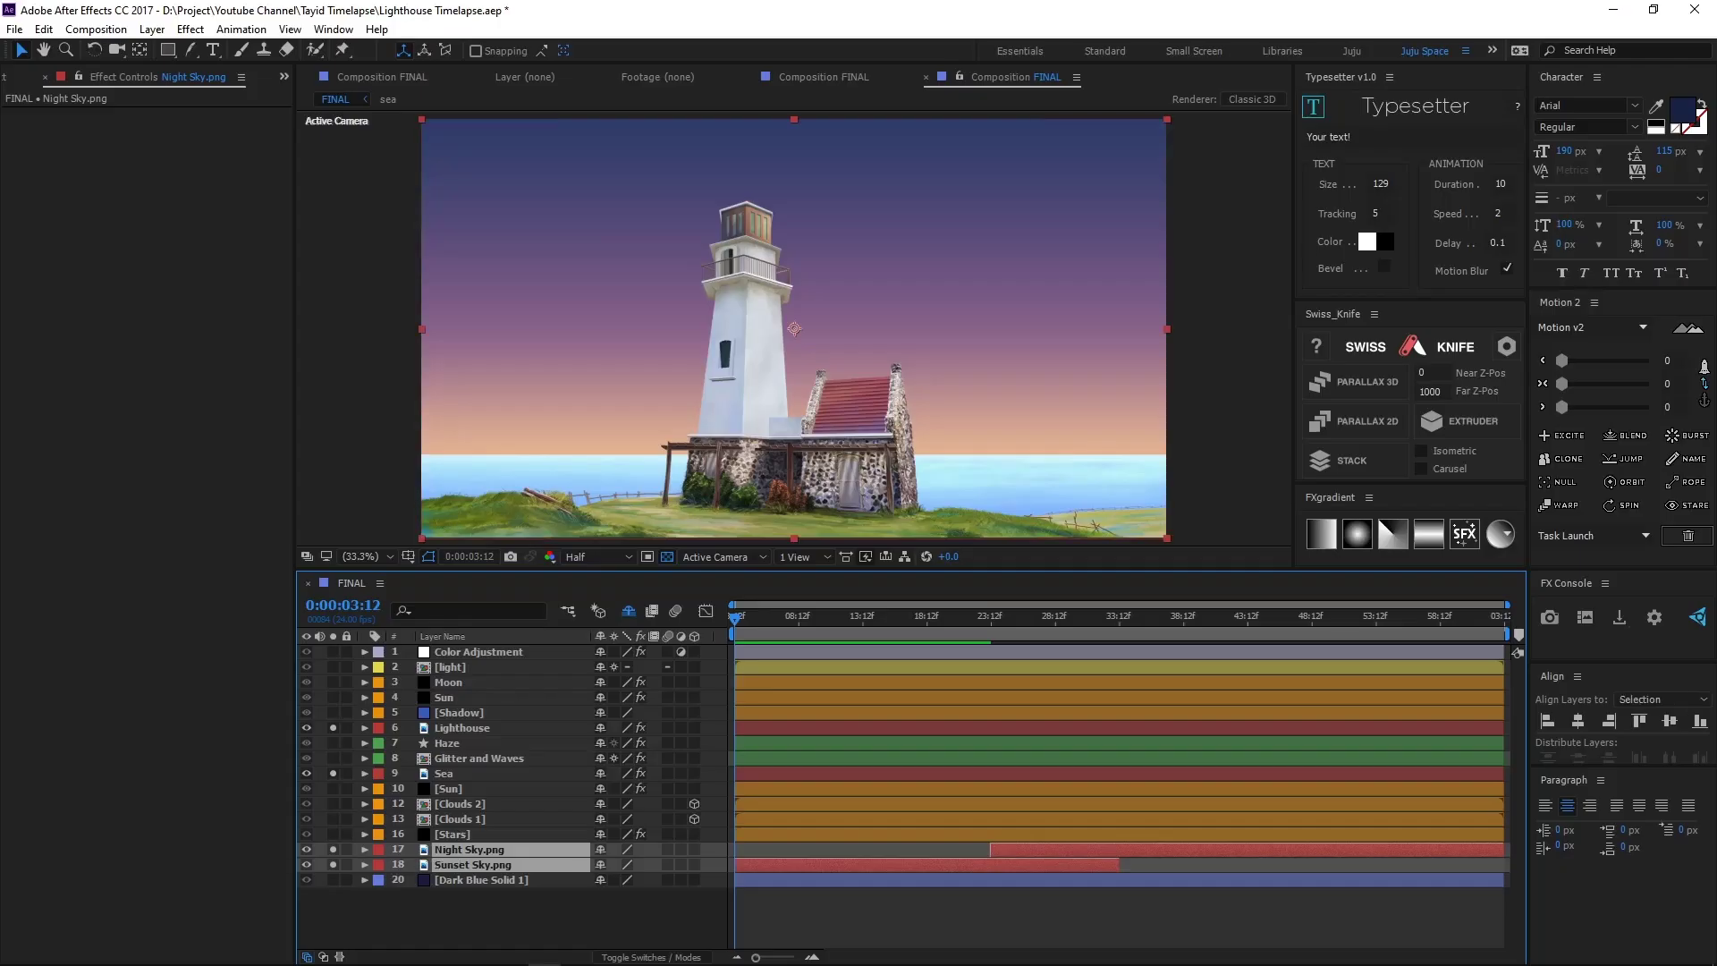
key(u)
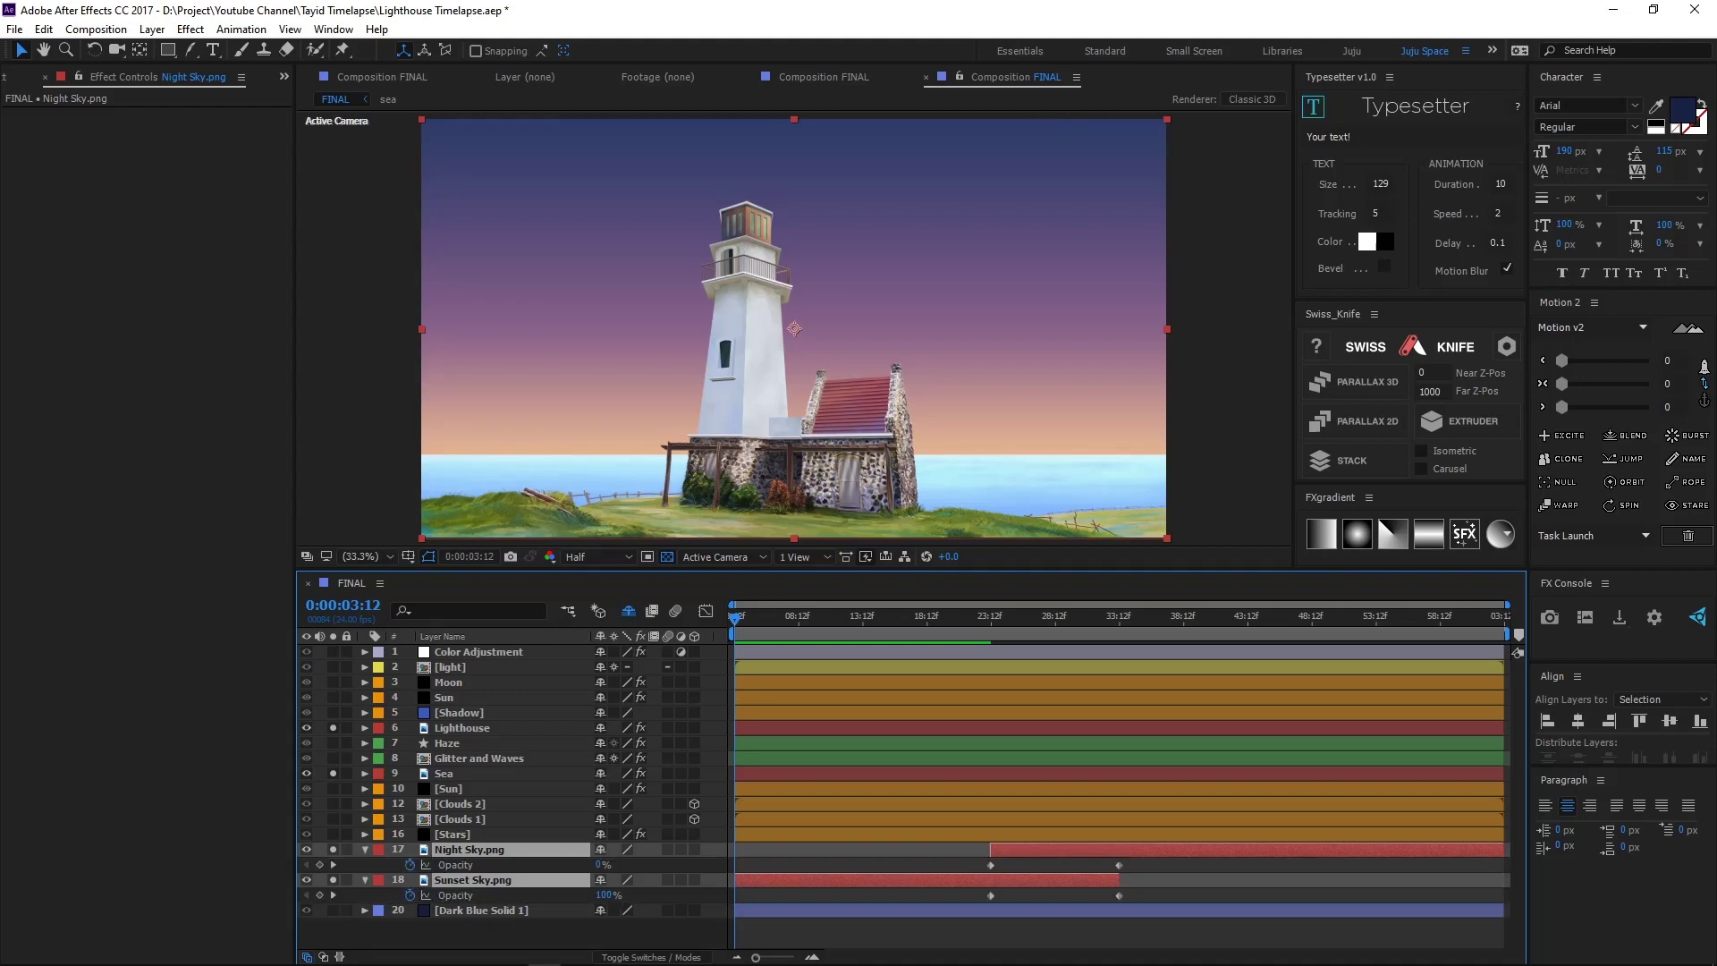
Step: Solo the Dark Blue Solid 1 layer behind the two skies and scrub through their opacity crossfade
drag(991, 618, 1054, 618)
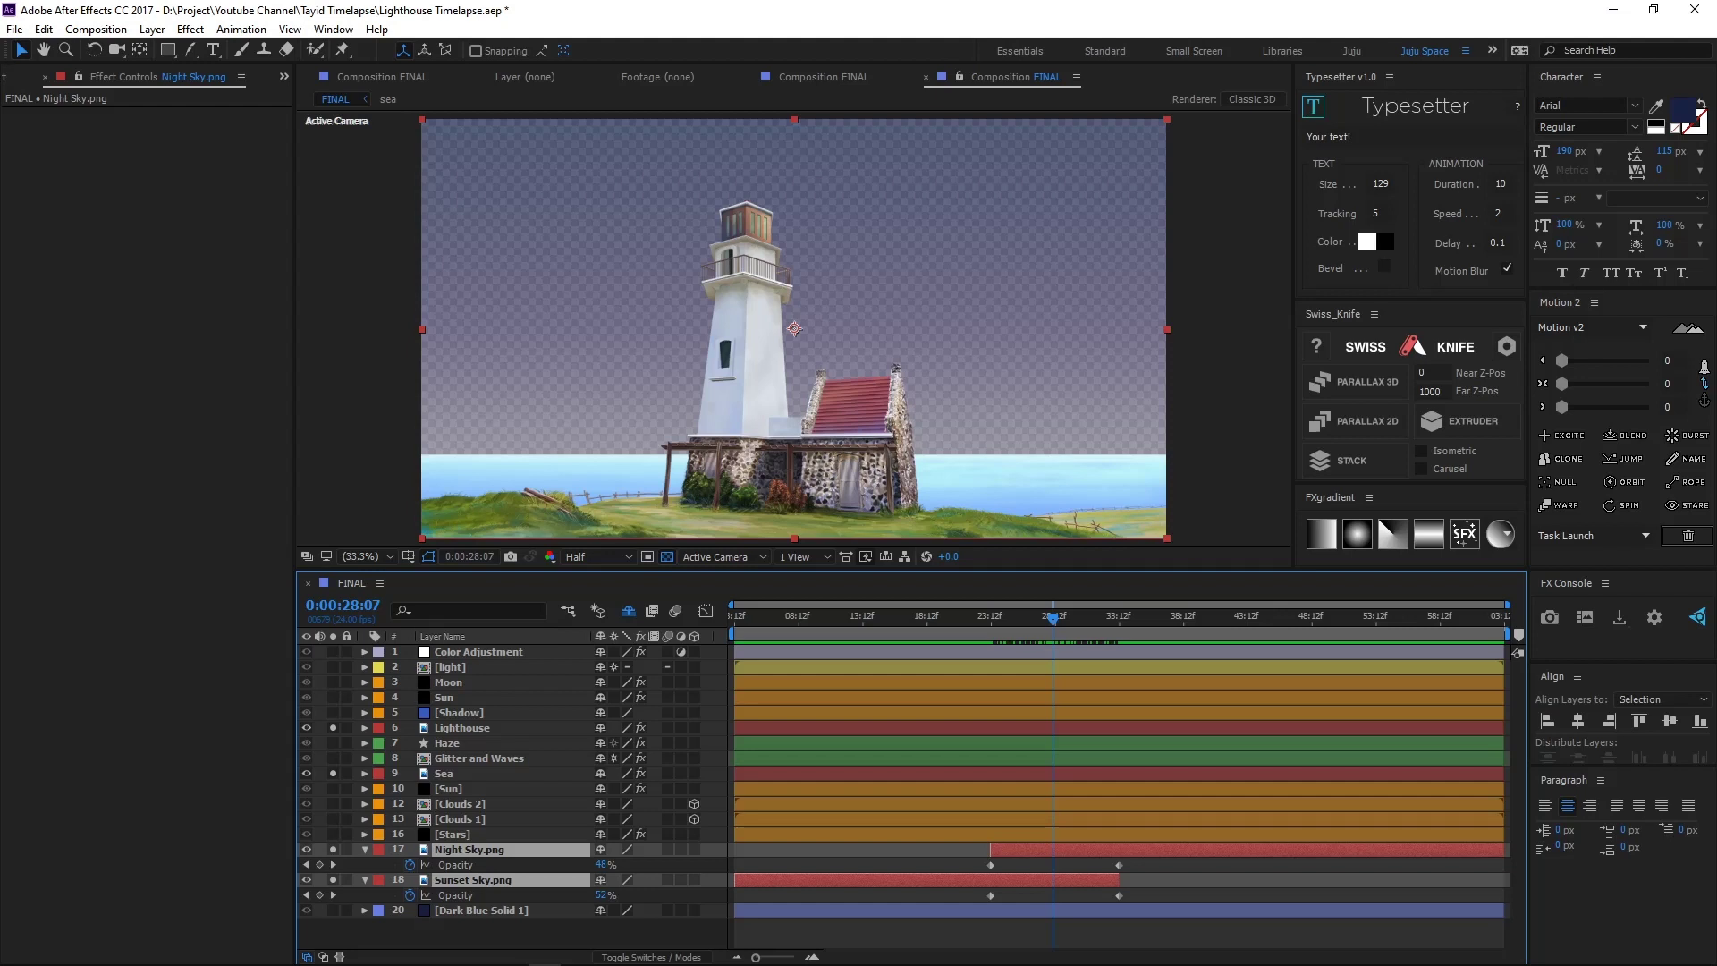
click(480, 909)
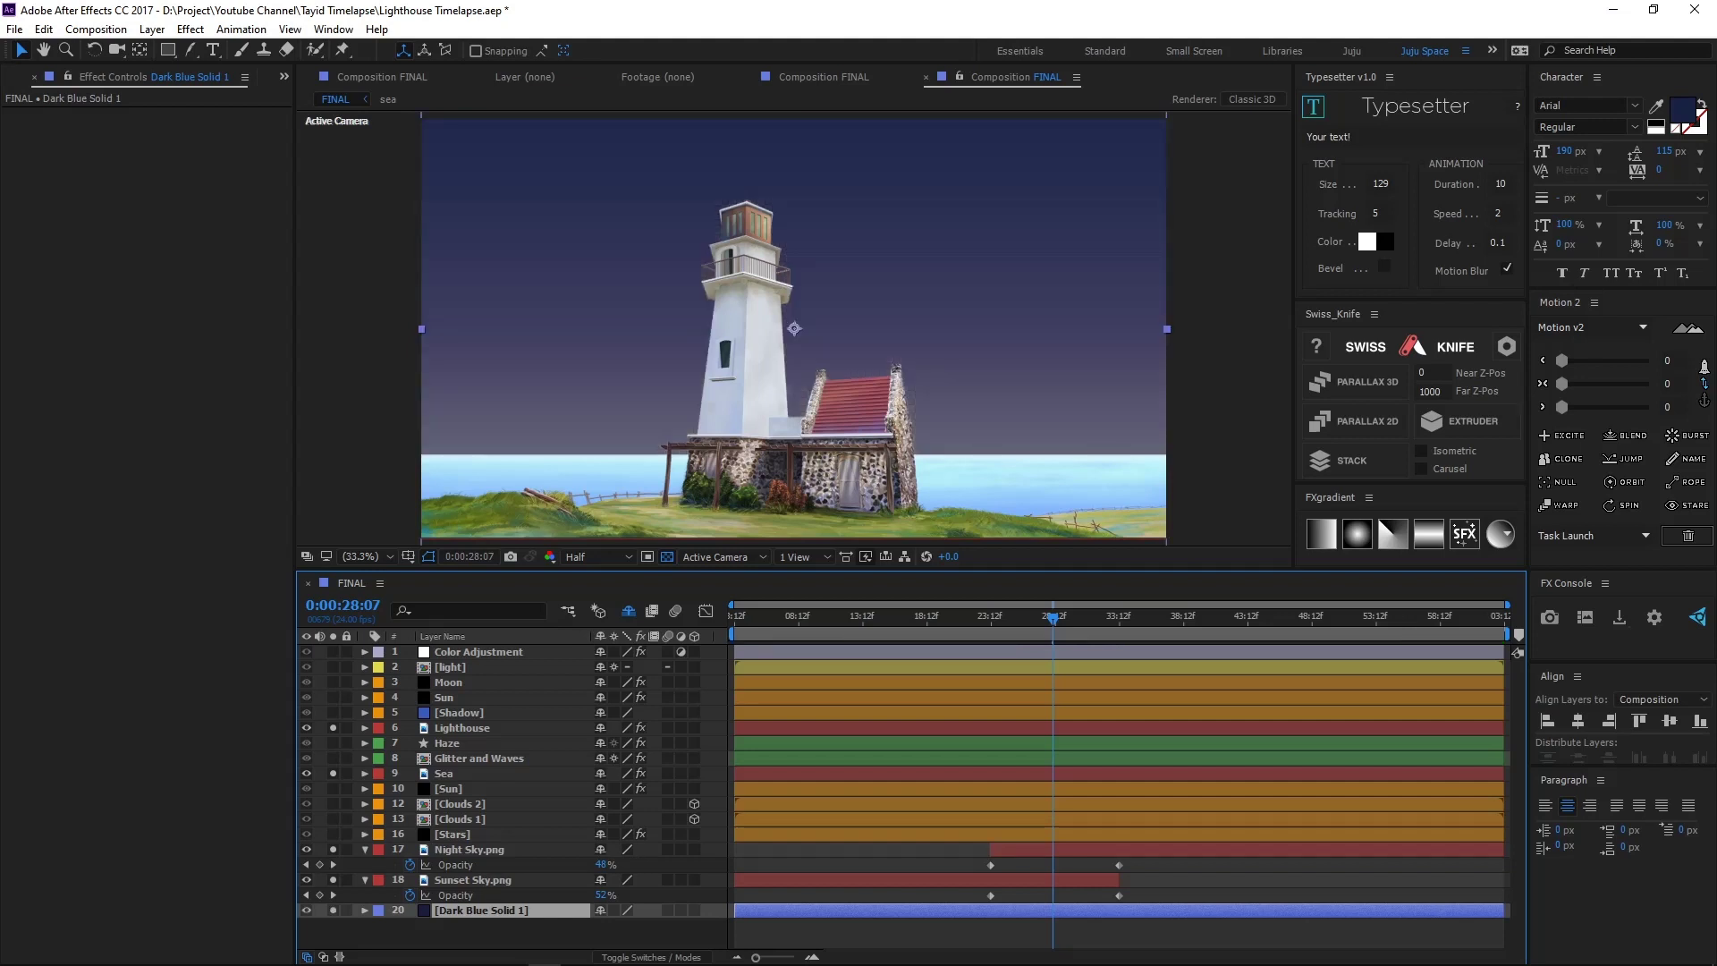
mouse_move(1053, 616)
mouse_down()
mouse_move(993, 616)
mouse_move(1099, 617)
mouse_move(1037, 617)
mouse_up()
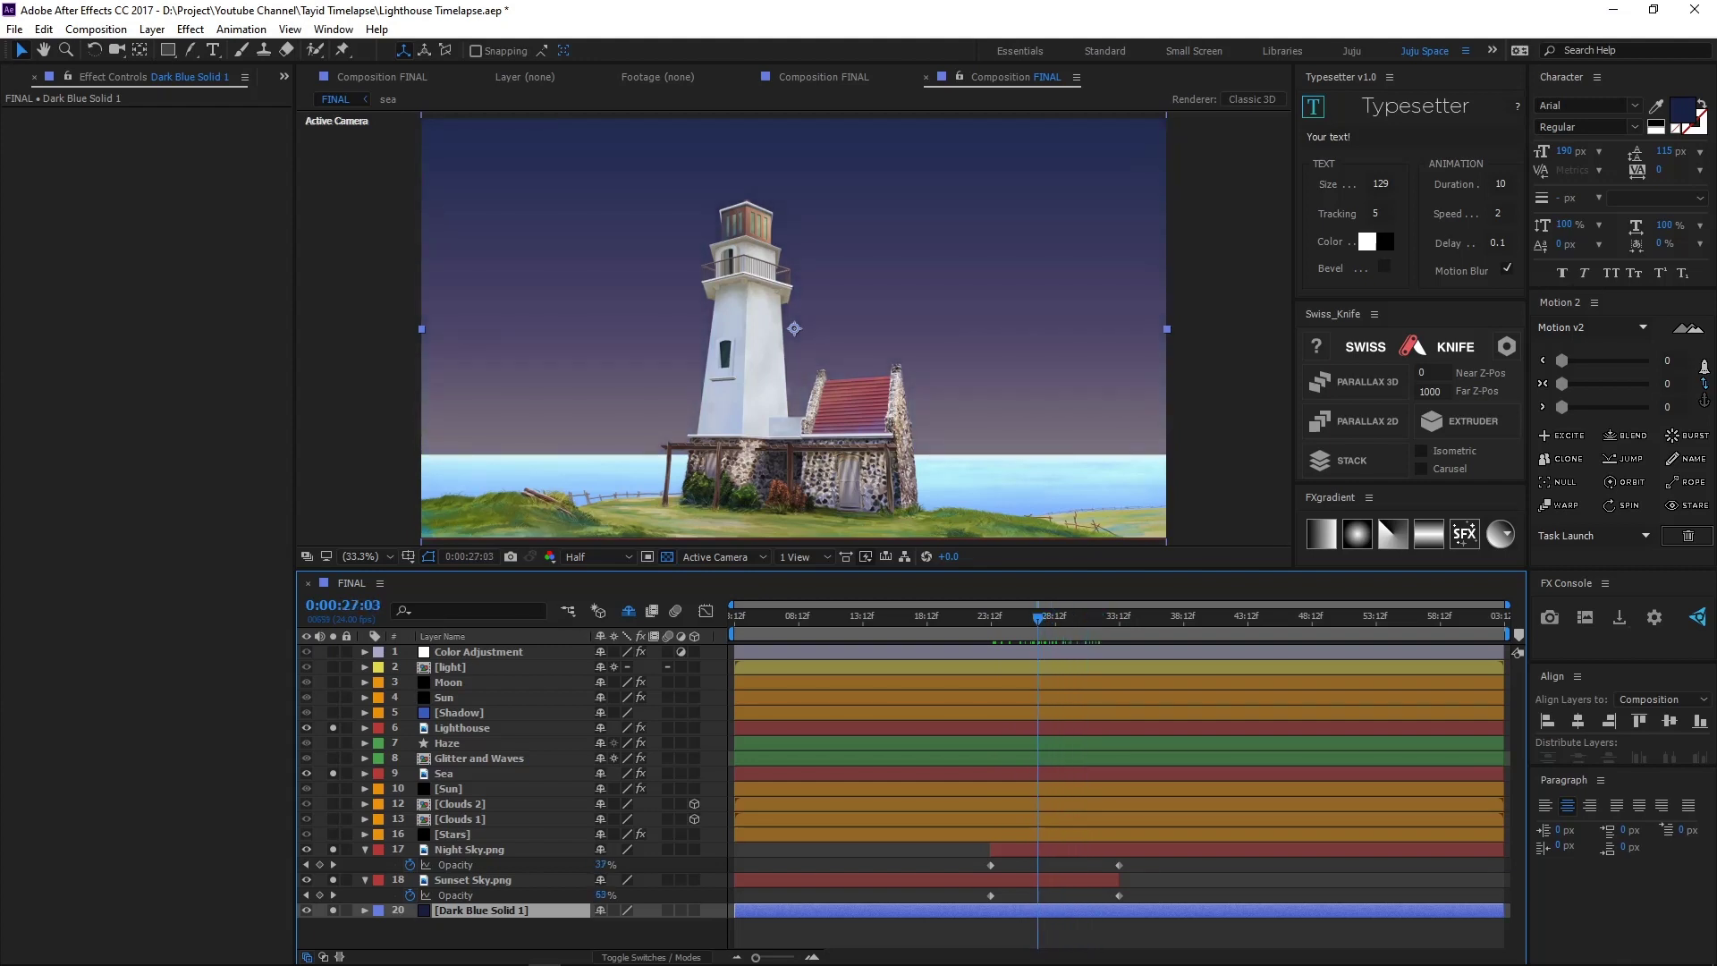
Step: Reveal the Sea layer's keyframes, enable its Gradient Ramp effect and view the color change over time
click(1036, 485)
key(u)
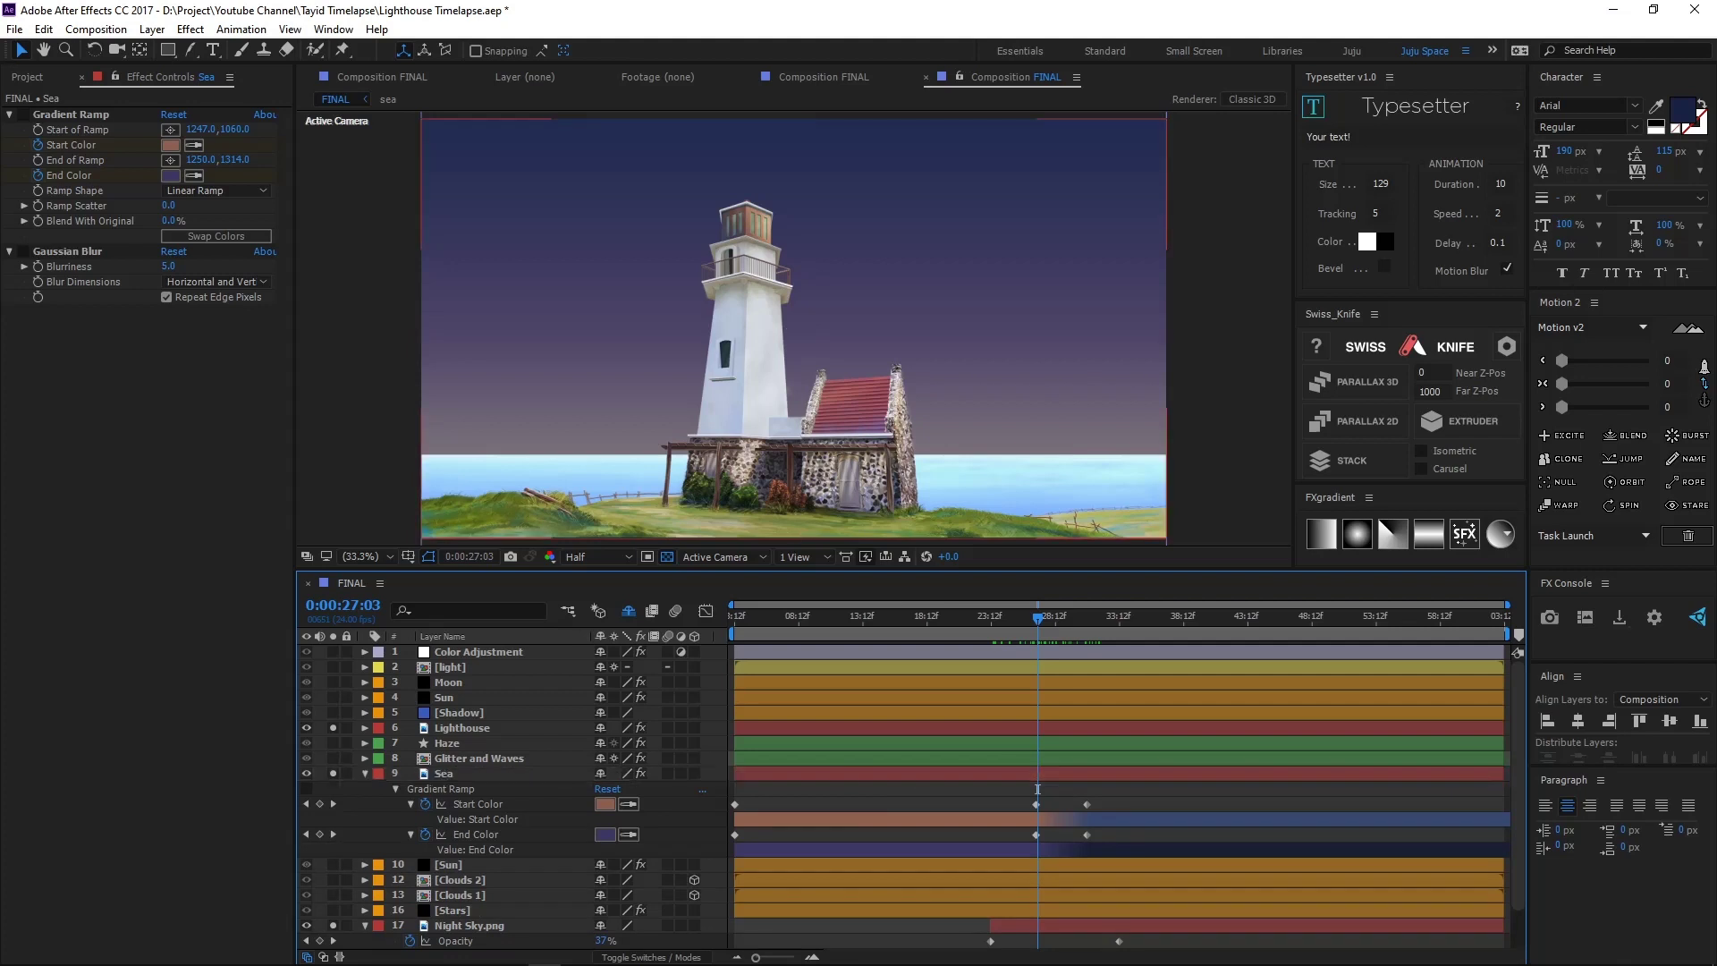
drag(1114, 788, 1016, 838)
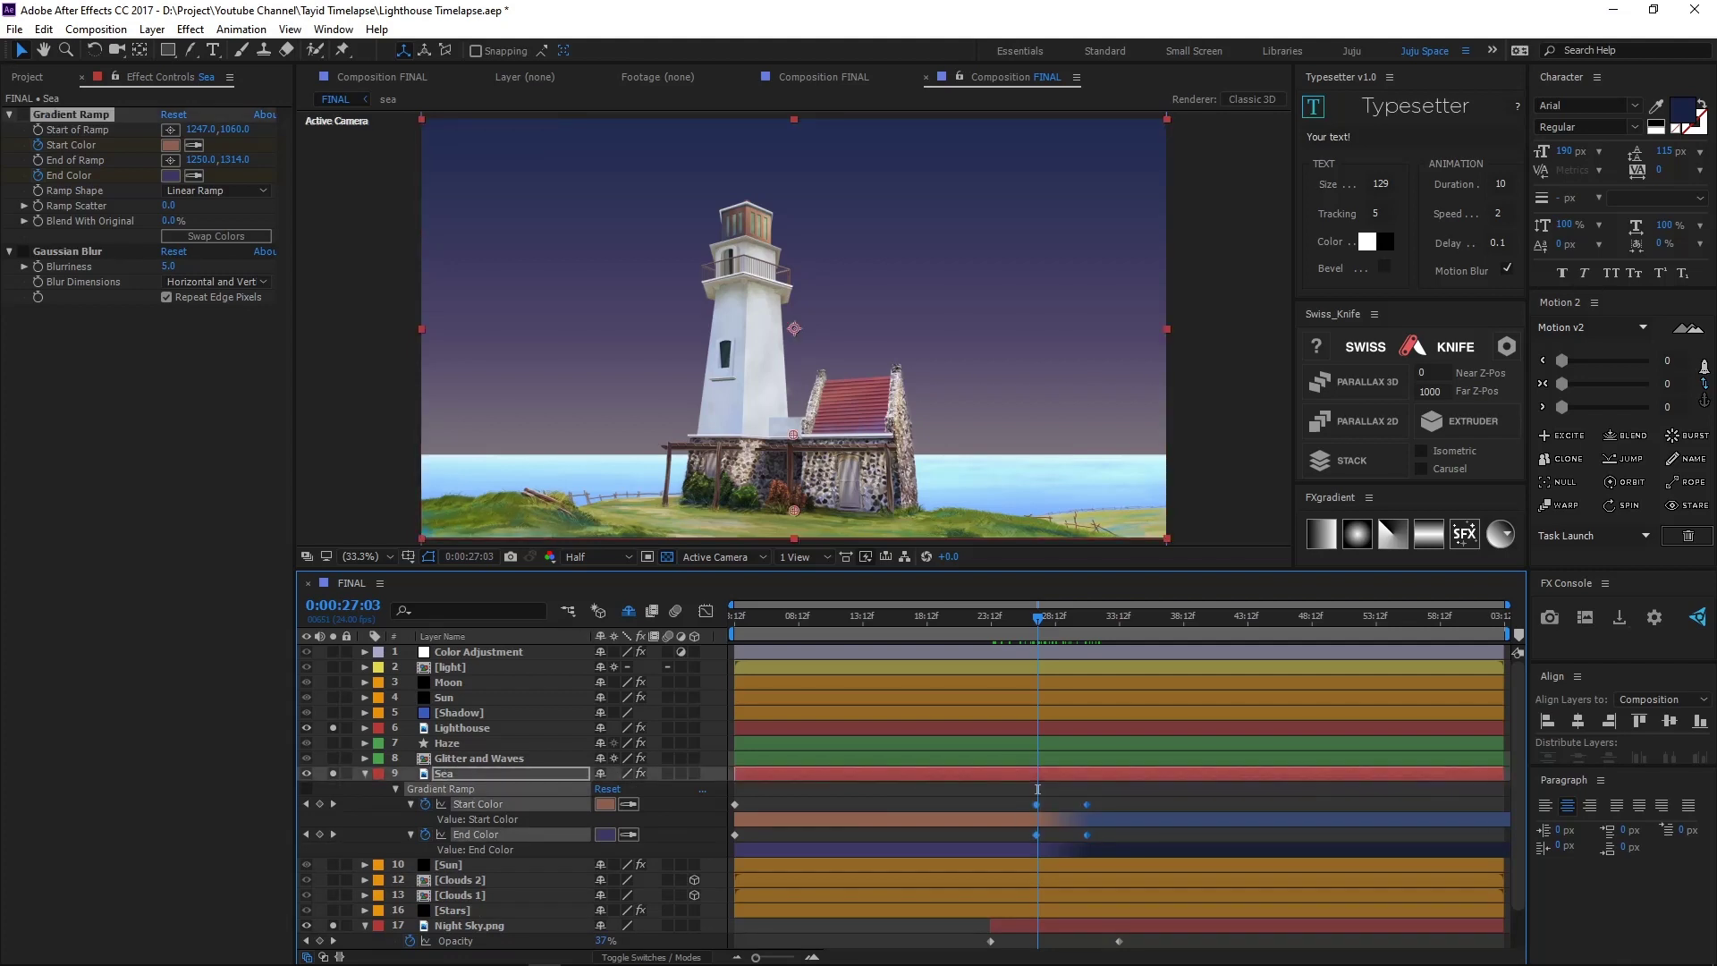
click(23, 114)
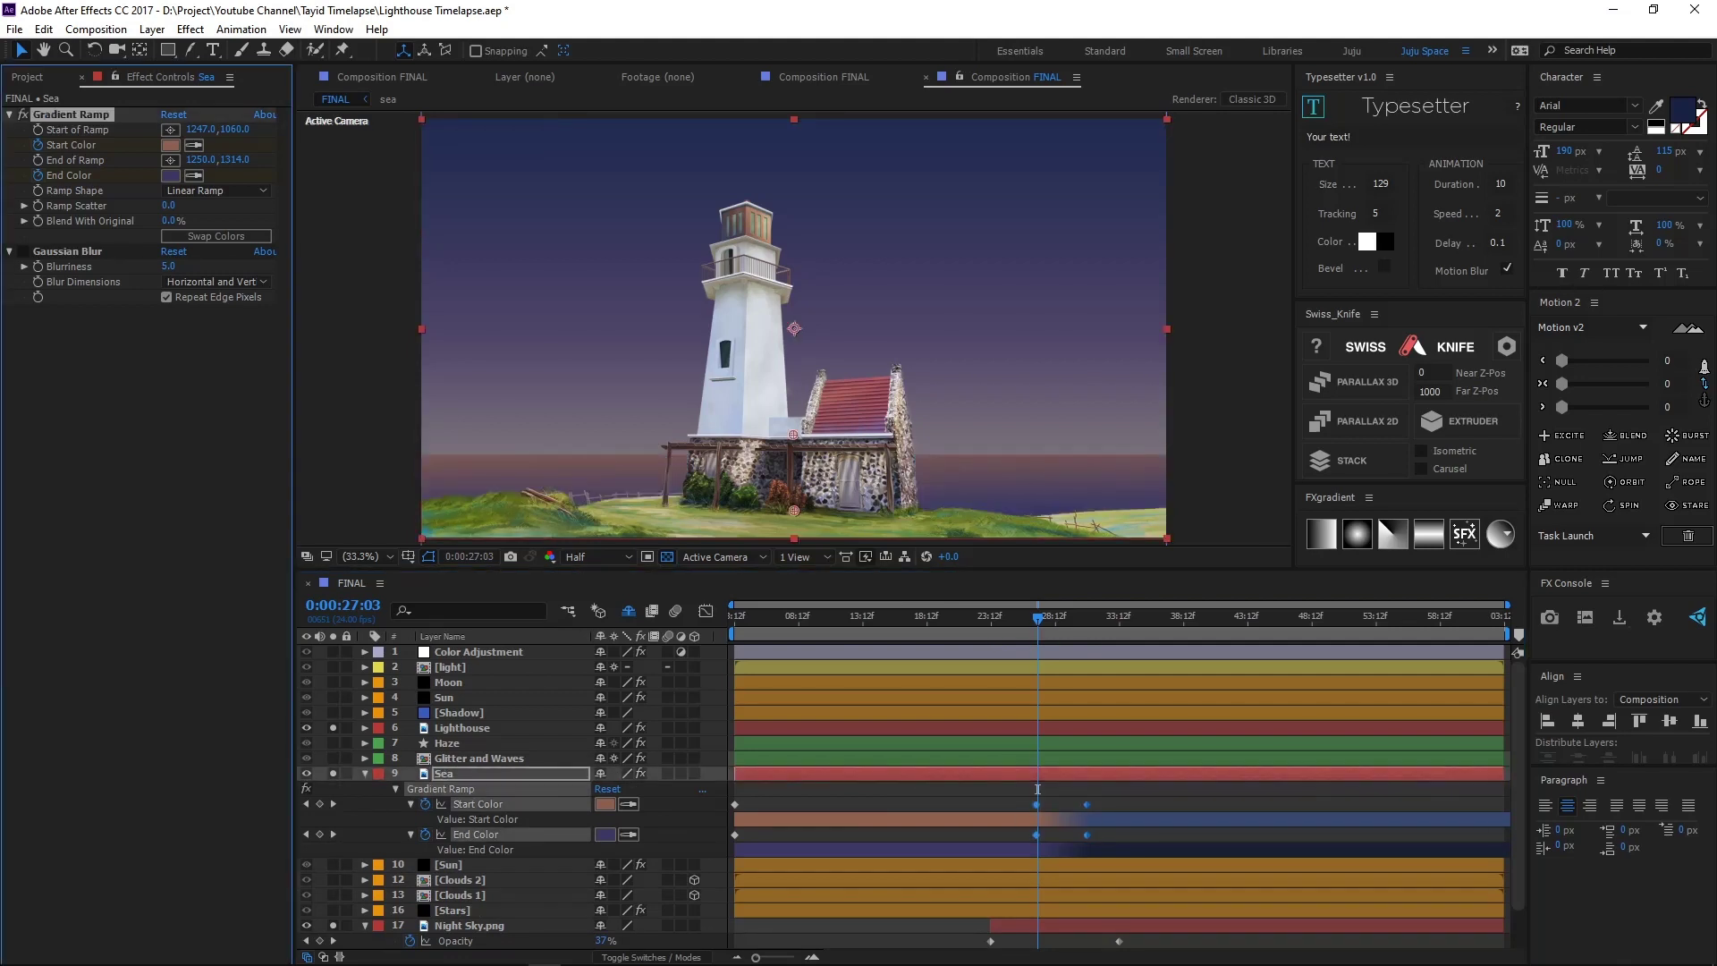
key(space)
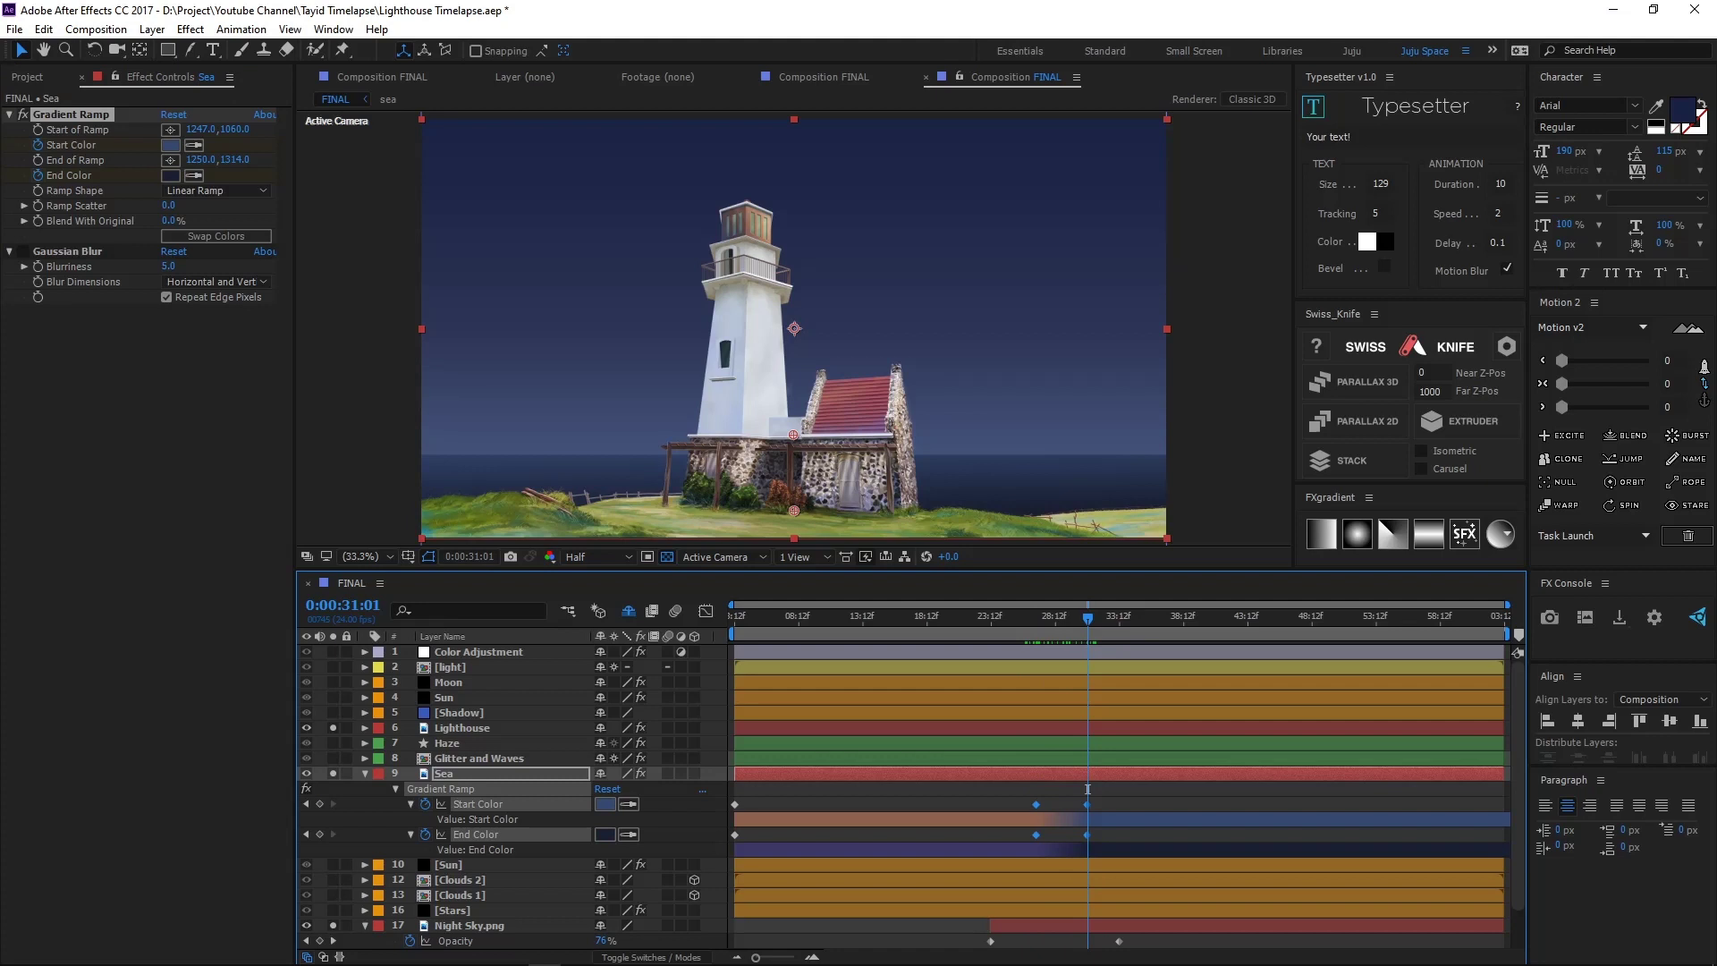
Step: Enable the Gaussian Blur effect on the Sea layer and inspect the horizon line up close
click(23, 251)
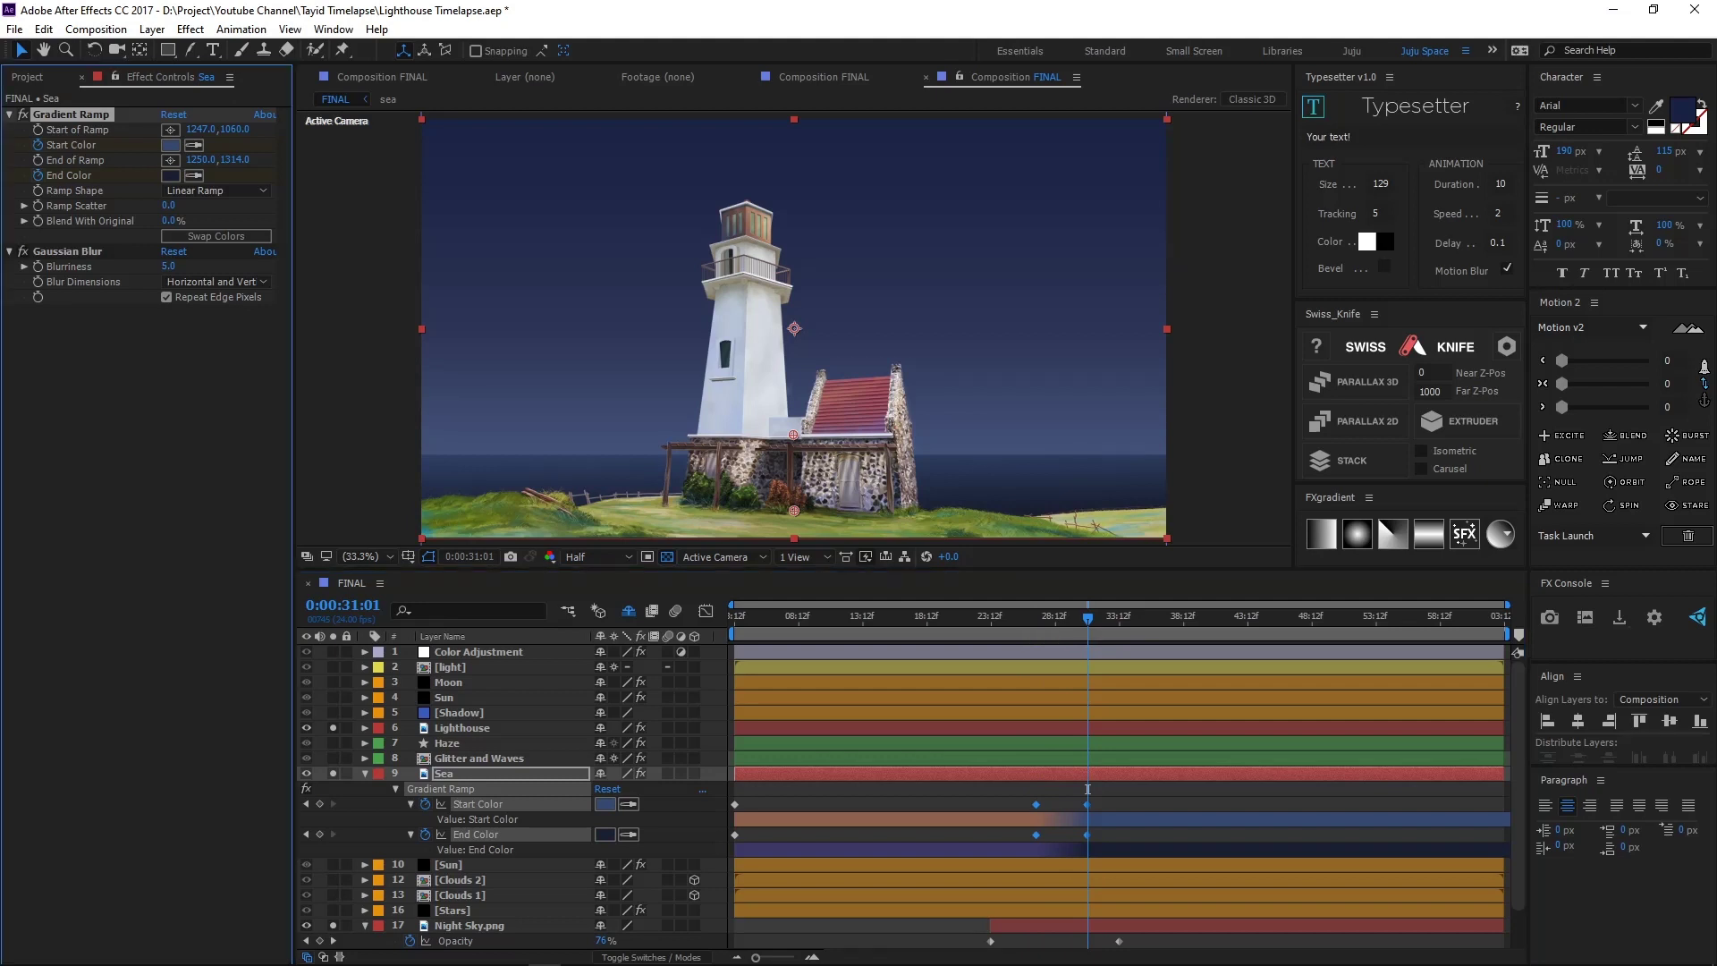
scroll(793, 328, up, 2)
drag(501, 456, 1107, 209)
scroll(793, 328, up, 1)
drag(734, 438, 859, 226)
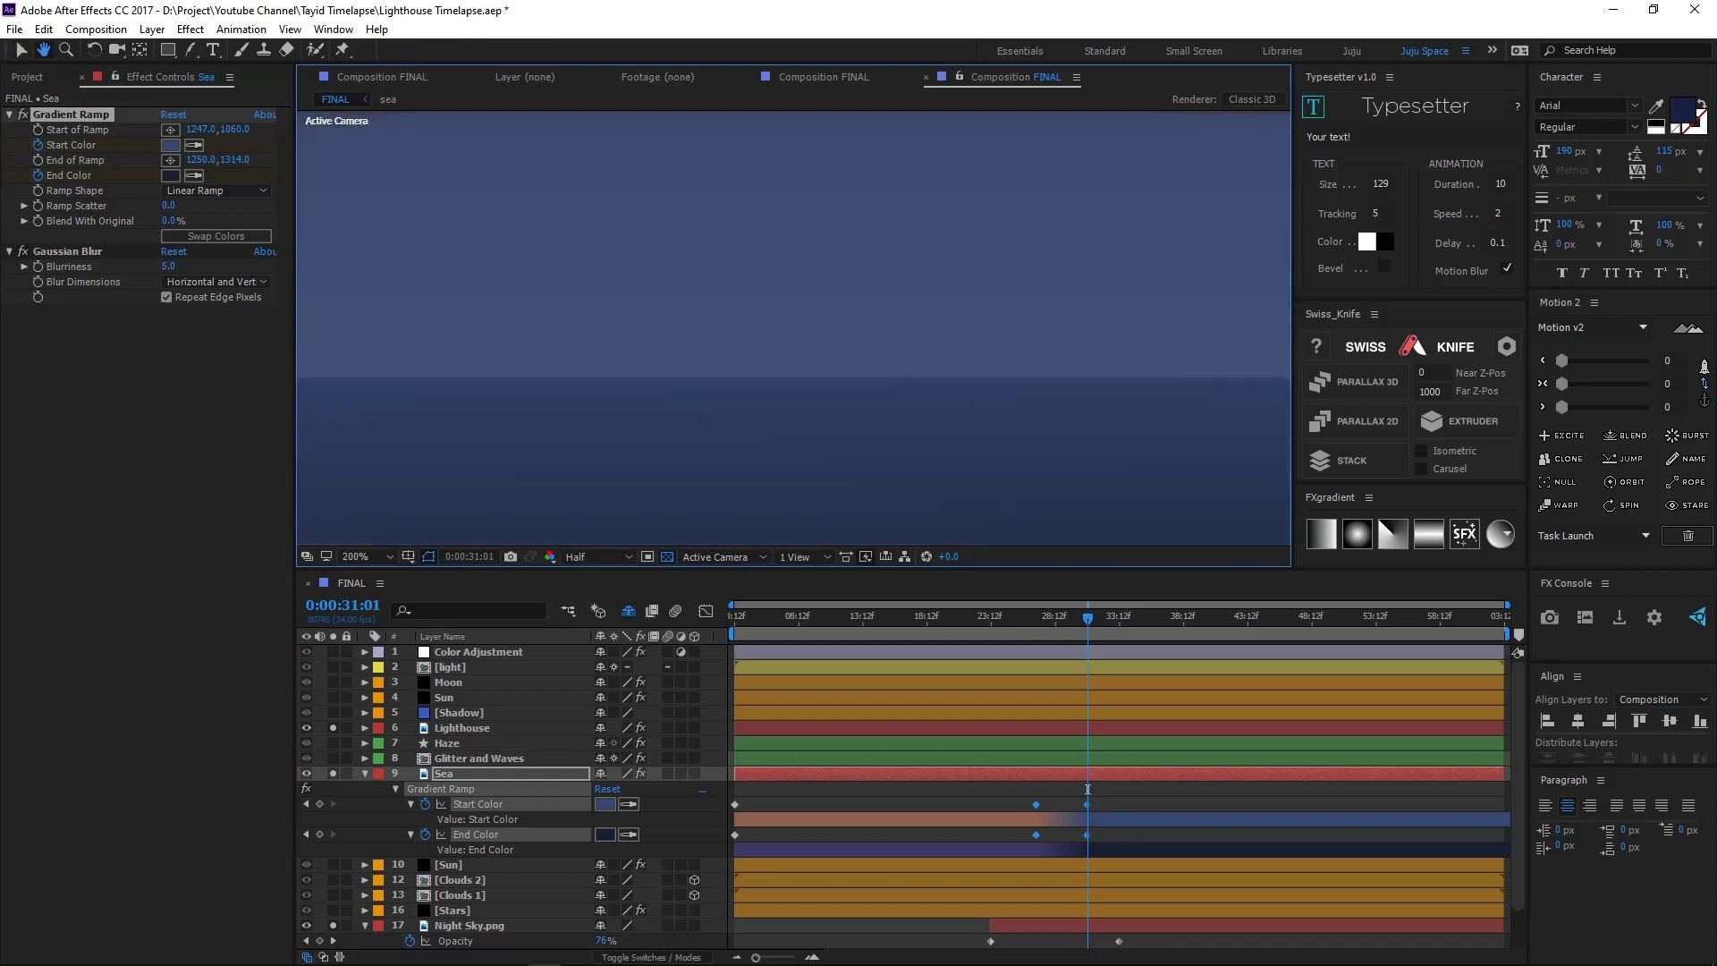
key(v)
key(comma)
key(comma)
key(comma)
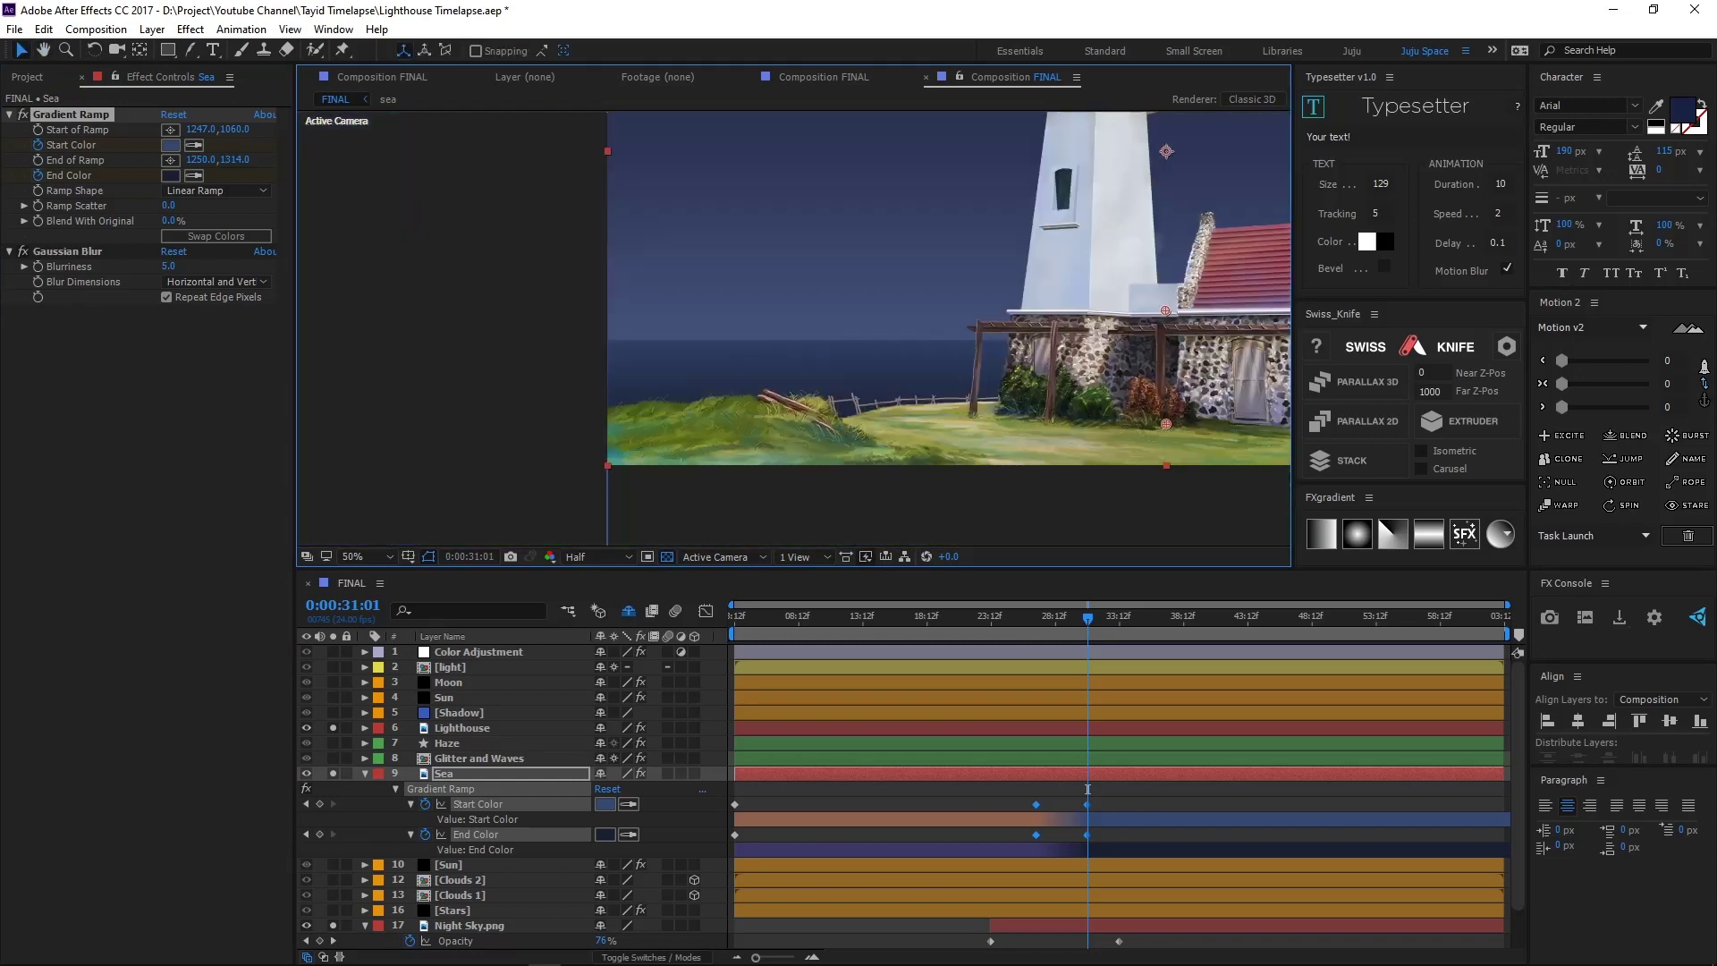
key(comma)
key(comma)
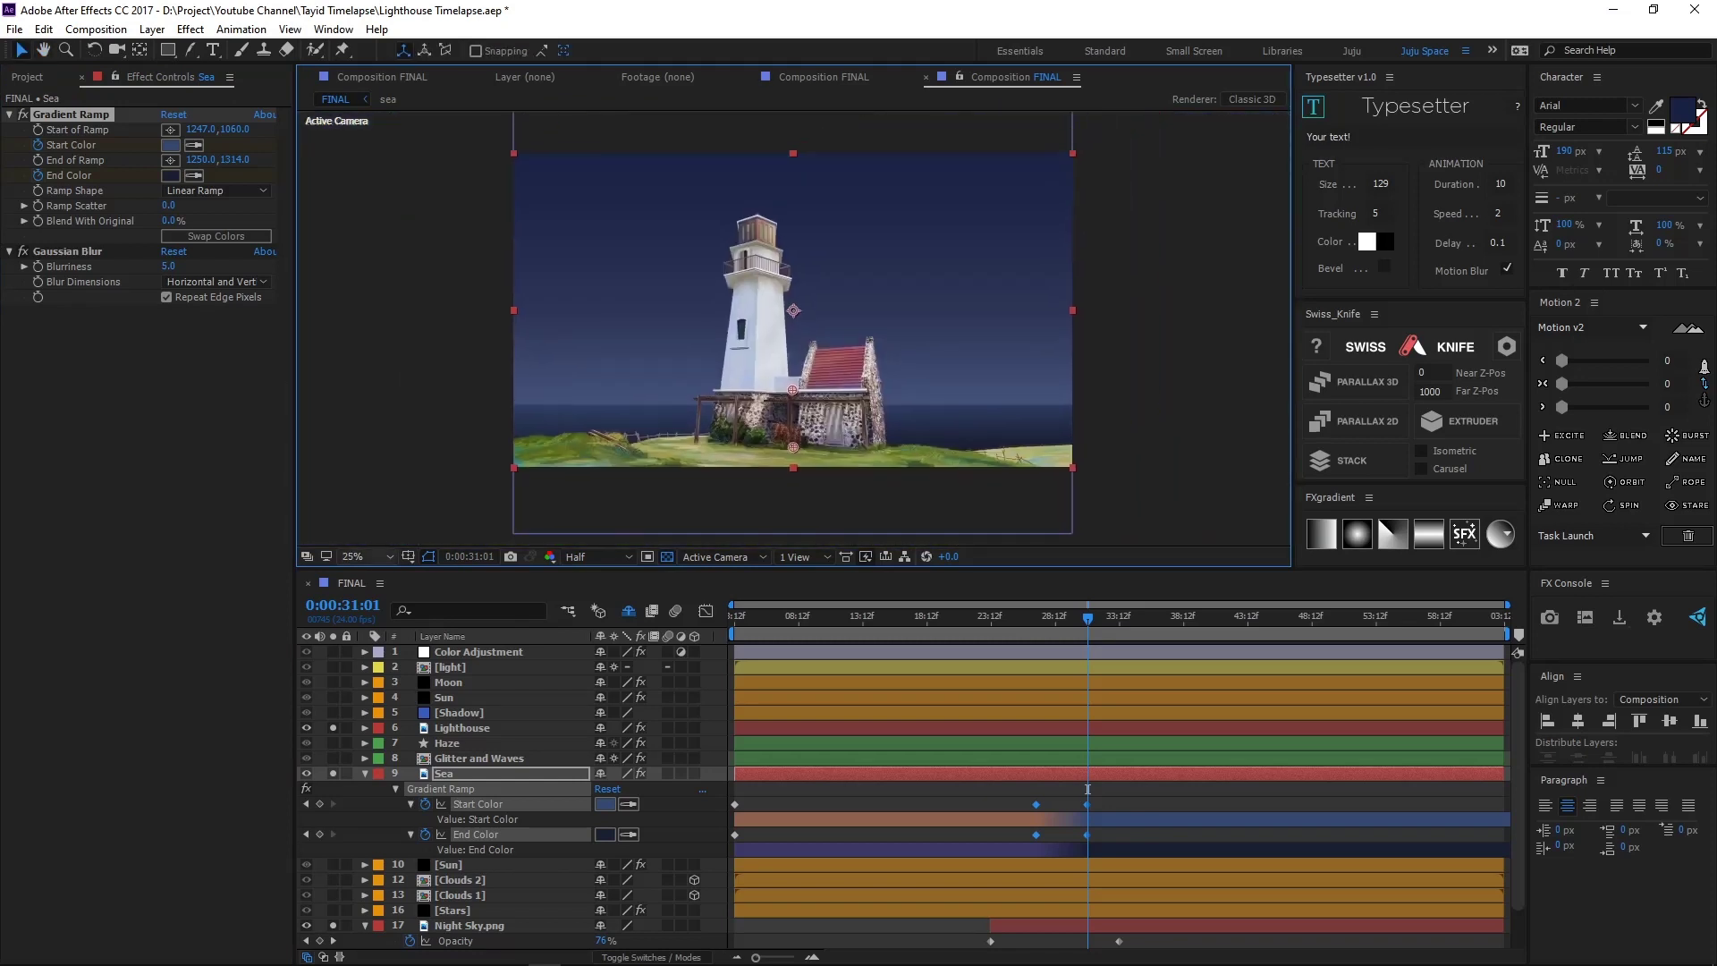
click(367, 556)
click(384, 597)
Step: Reveal the Lighthouse layer's keyframes, enable its Color Balance and Curves effects and scrub through the sunset-to-night transition
click(461, 727)
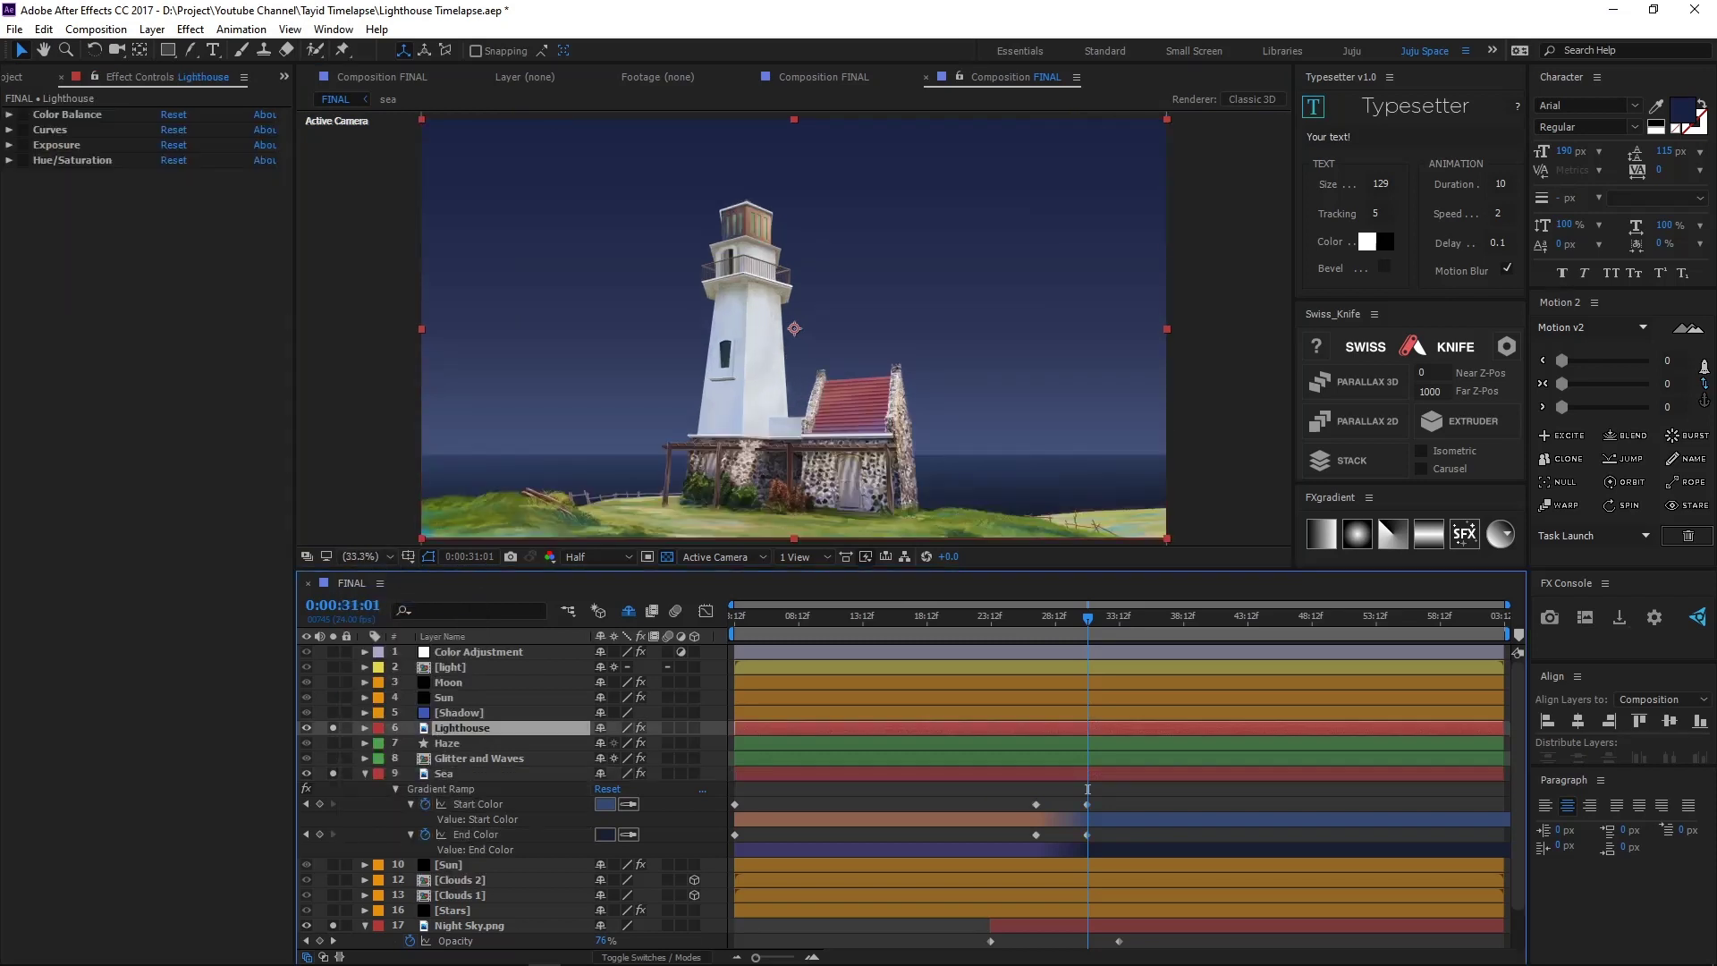
key(u)
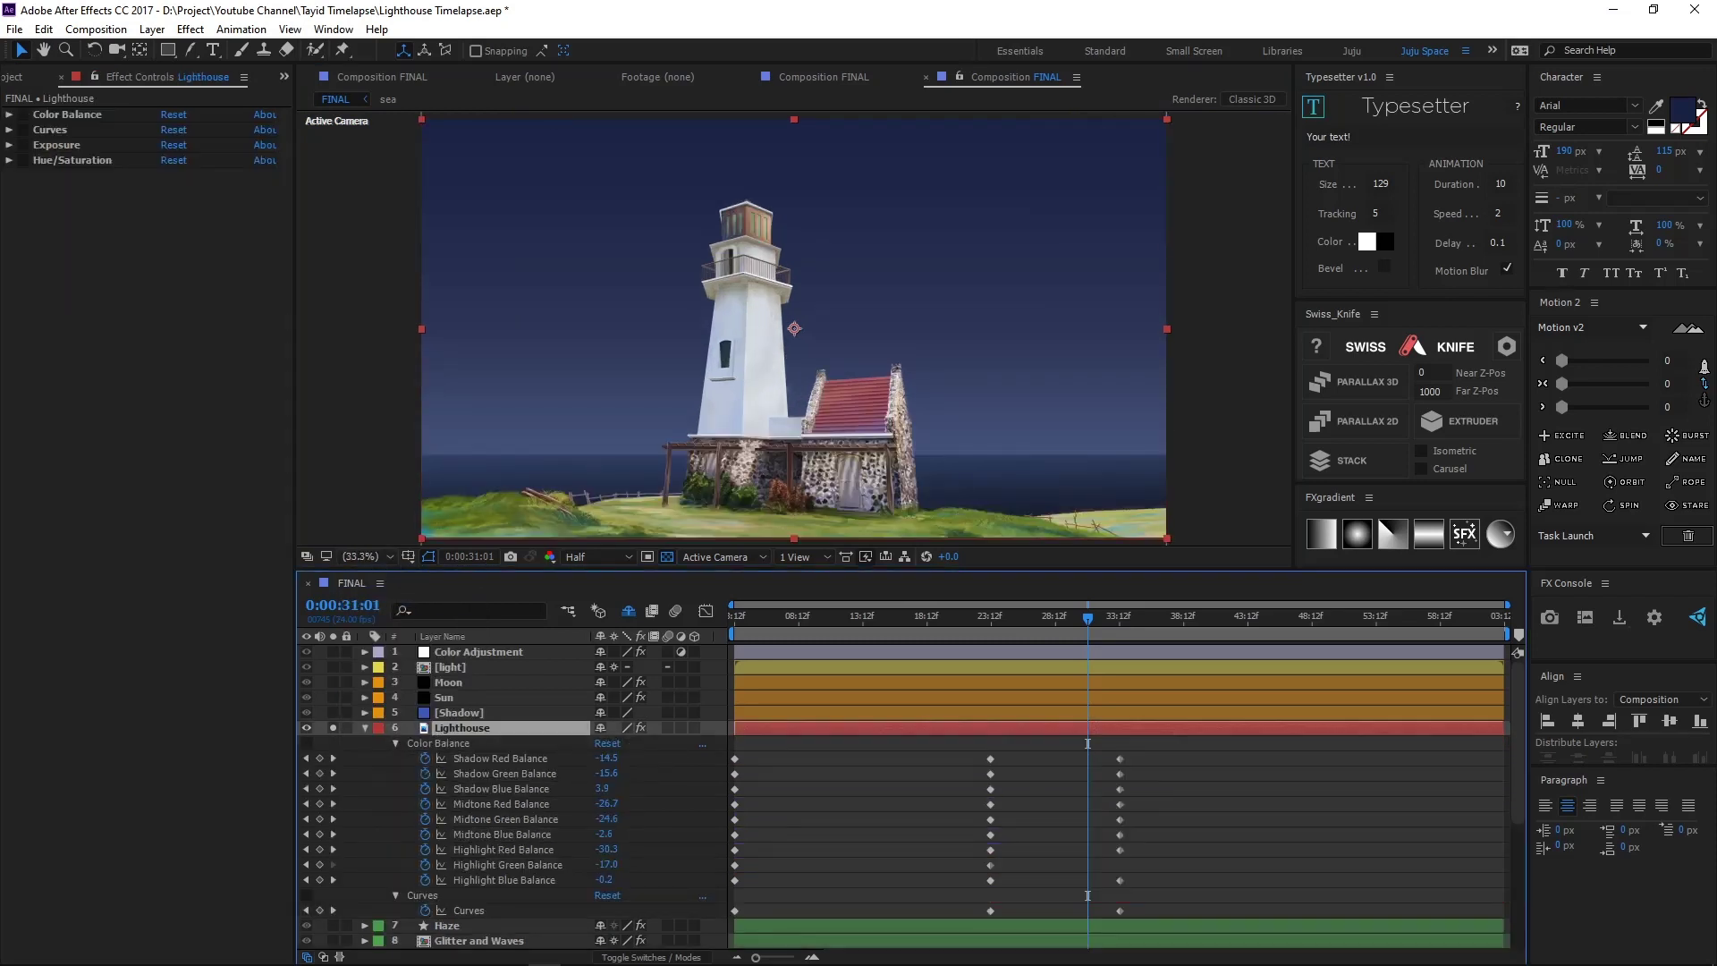
click(23, 115)
click(23, 129)
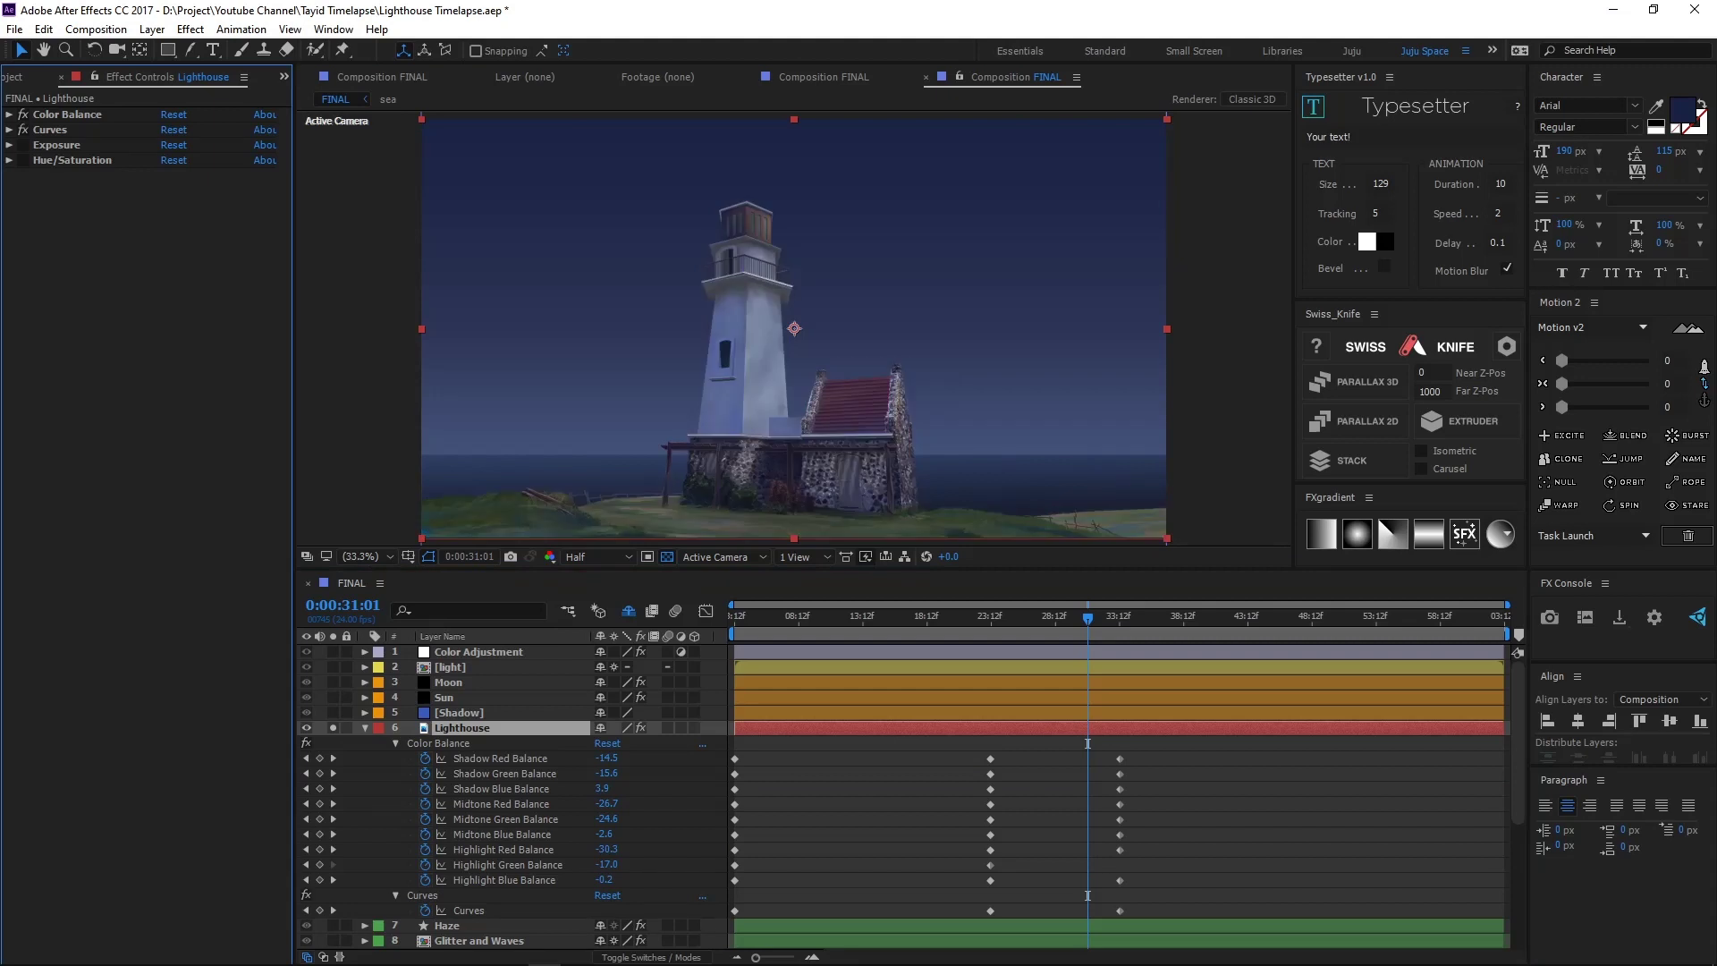
drag(990, 617, 1032, 617)
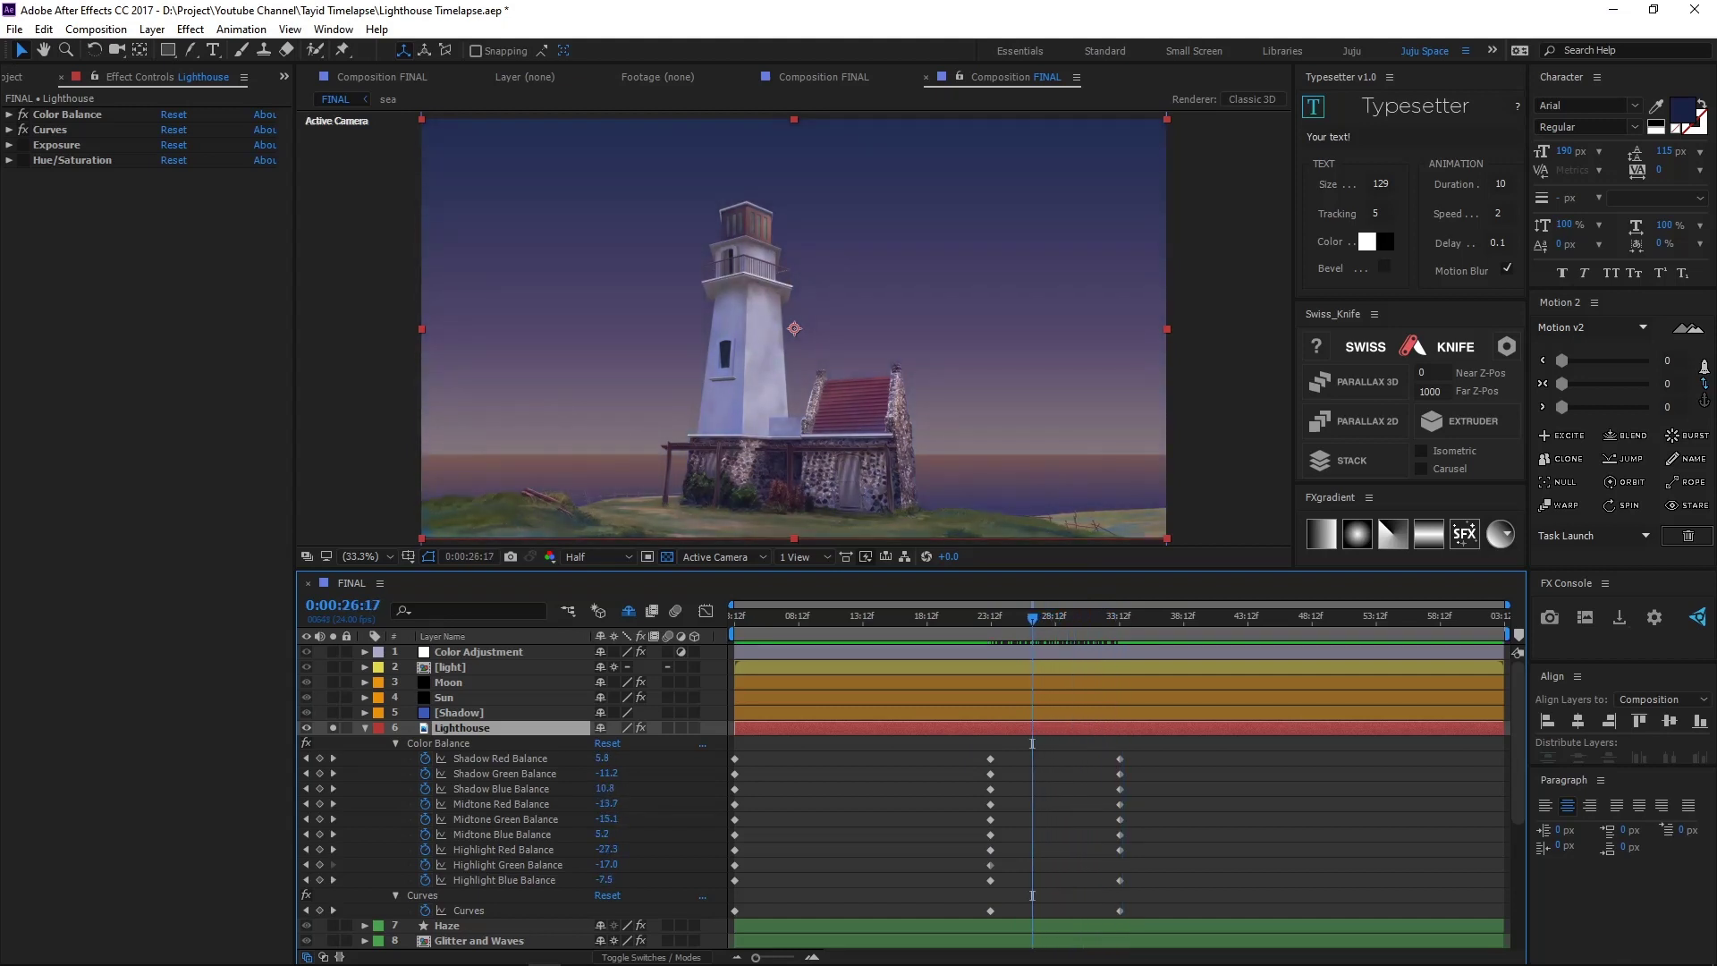
Step: Enable Hue/Saturation and Exposure on the Lighthouse layer and expand the settings of all four color effects
click(24, 160)
click(9, 160)
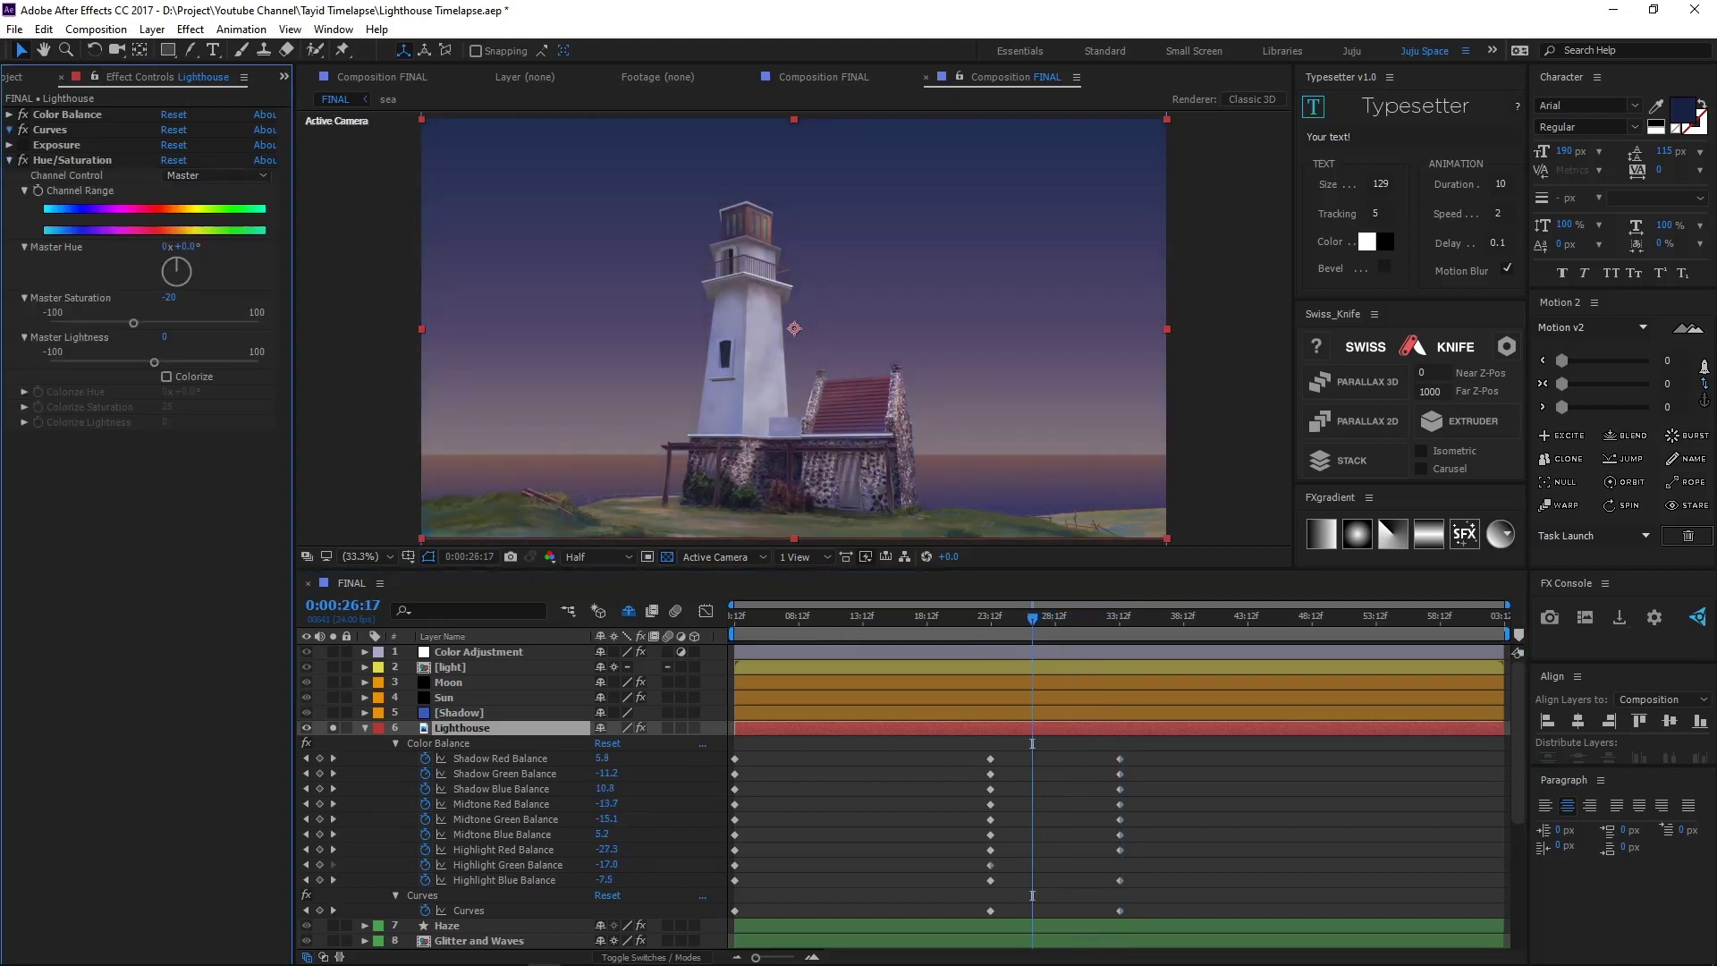
click(9, 130)
click(9, 115)
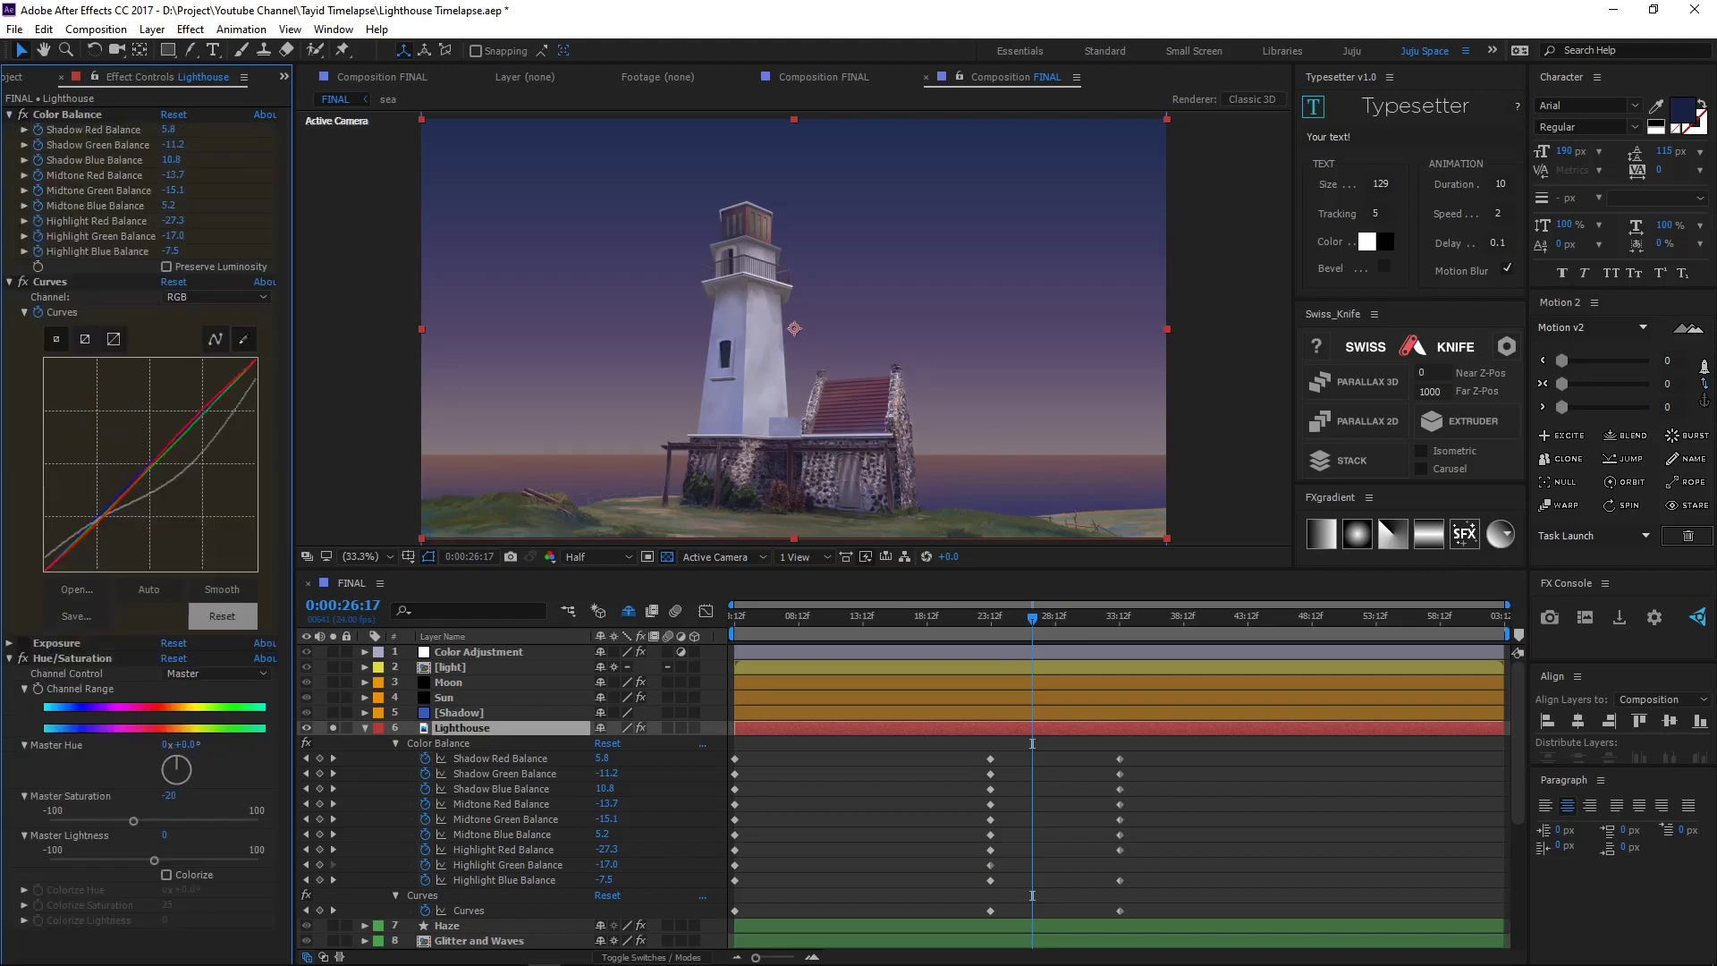
click(9, 643)
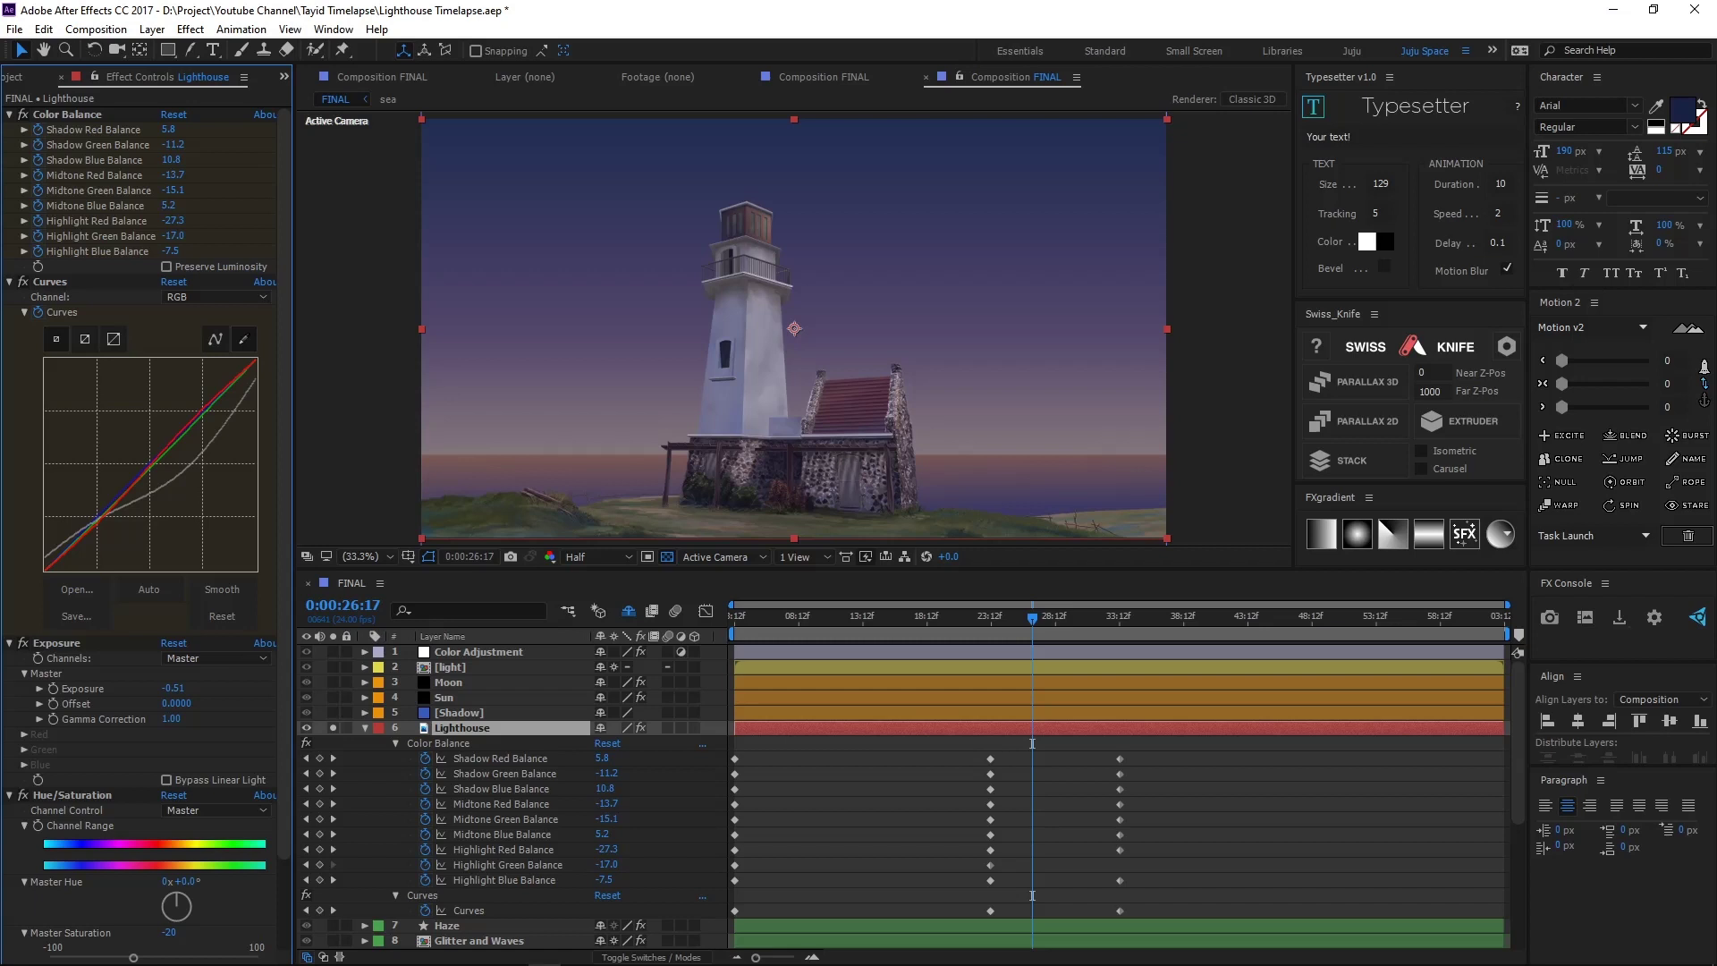
Step: Collapse the expanded properties of the Lighthouse, Sea and sky layers and clear the layer selection
click(395, 744)
click(365, 728)
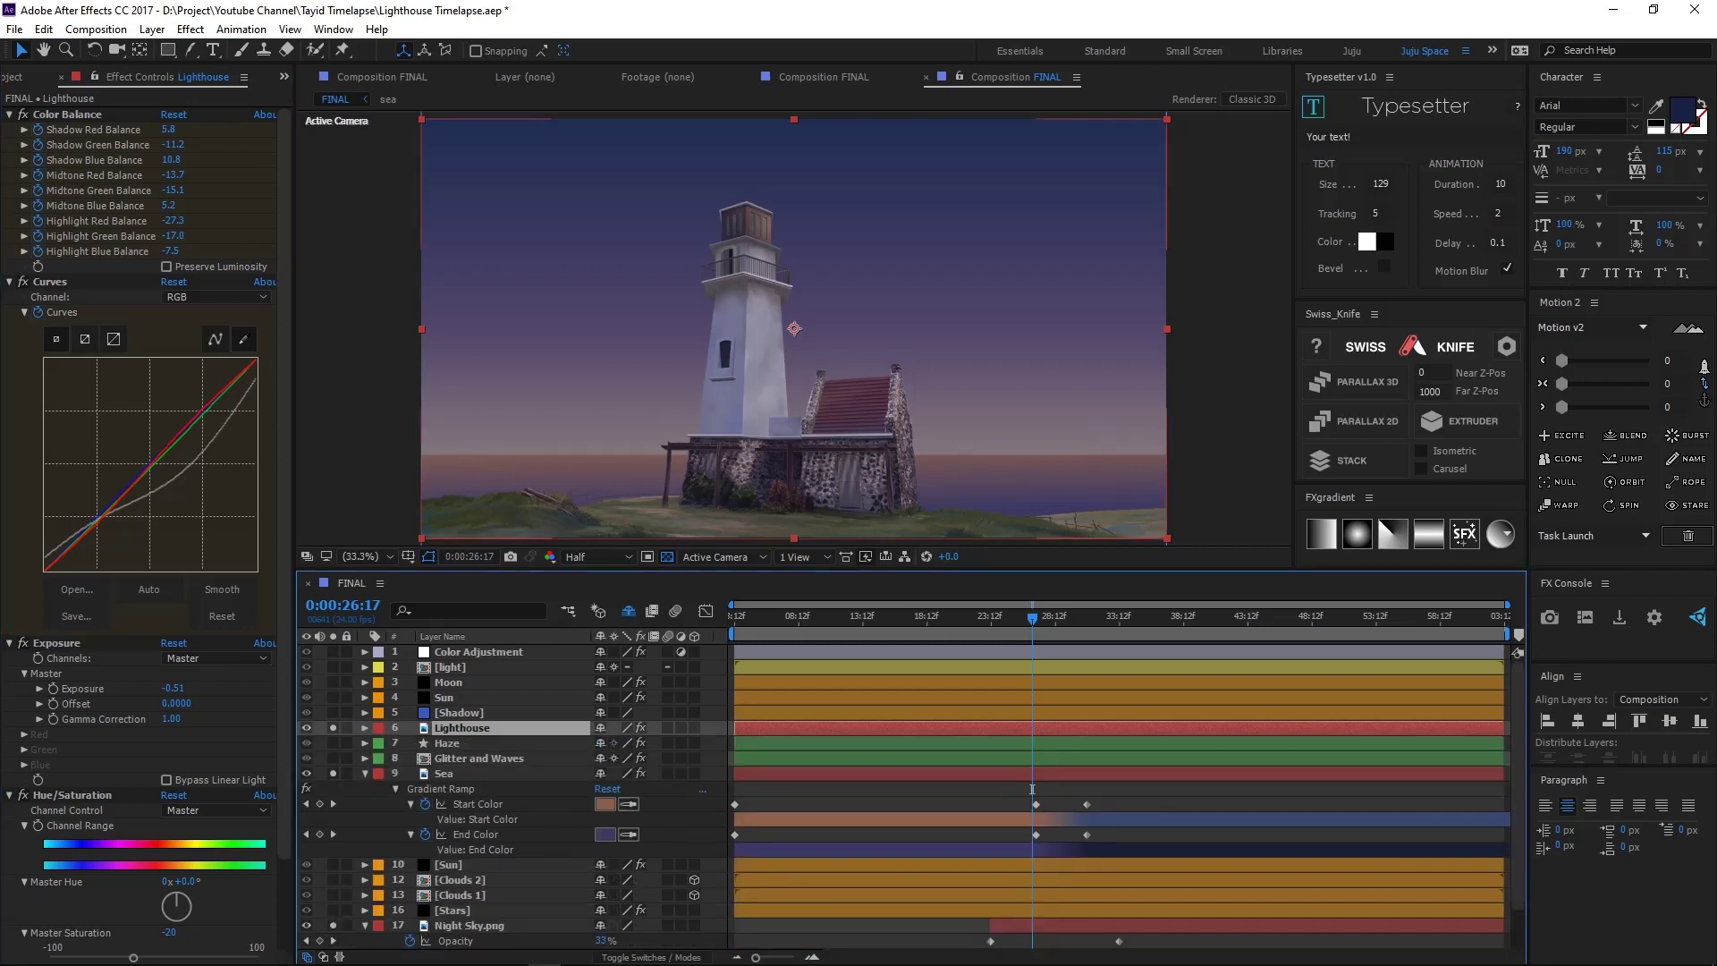
click(365, 774)
click(365, 848)
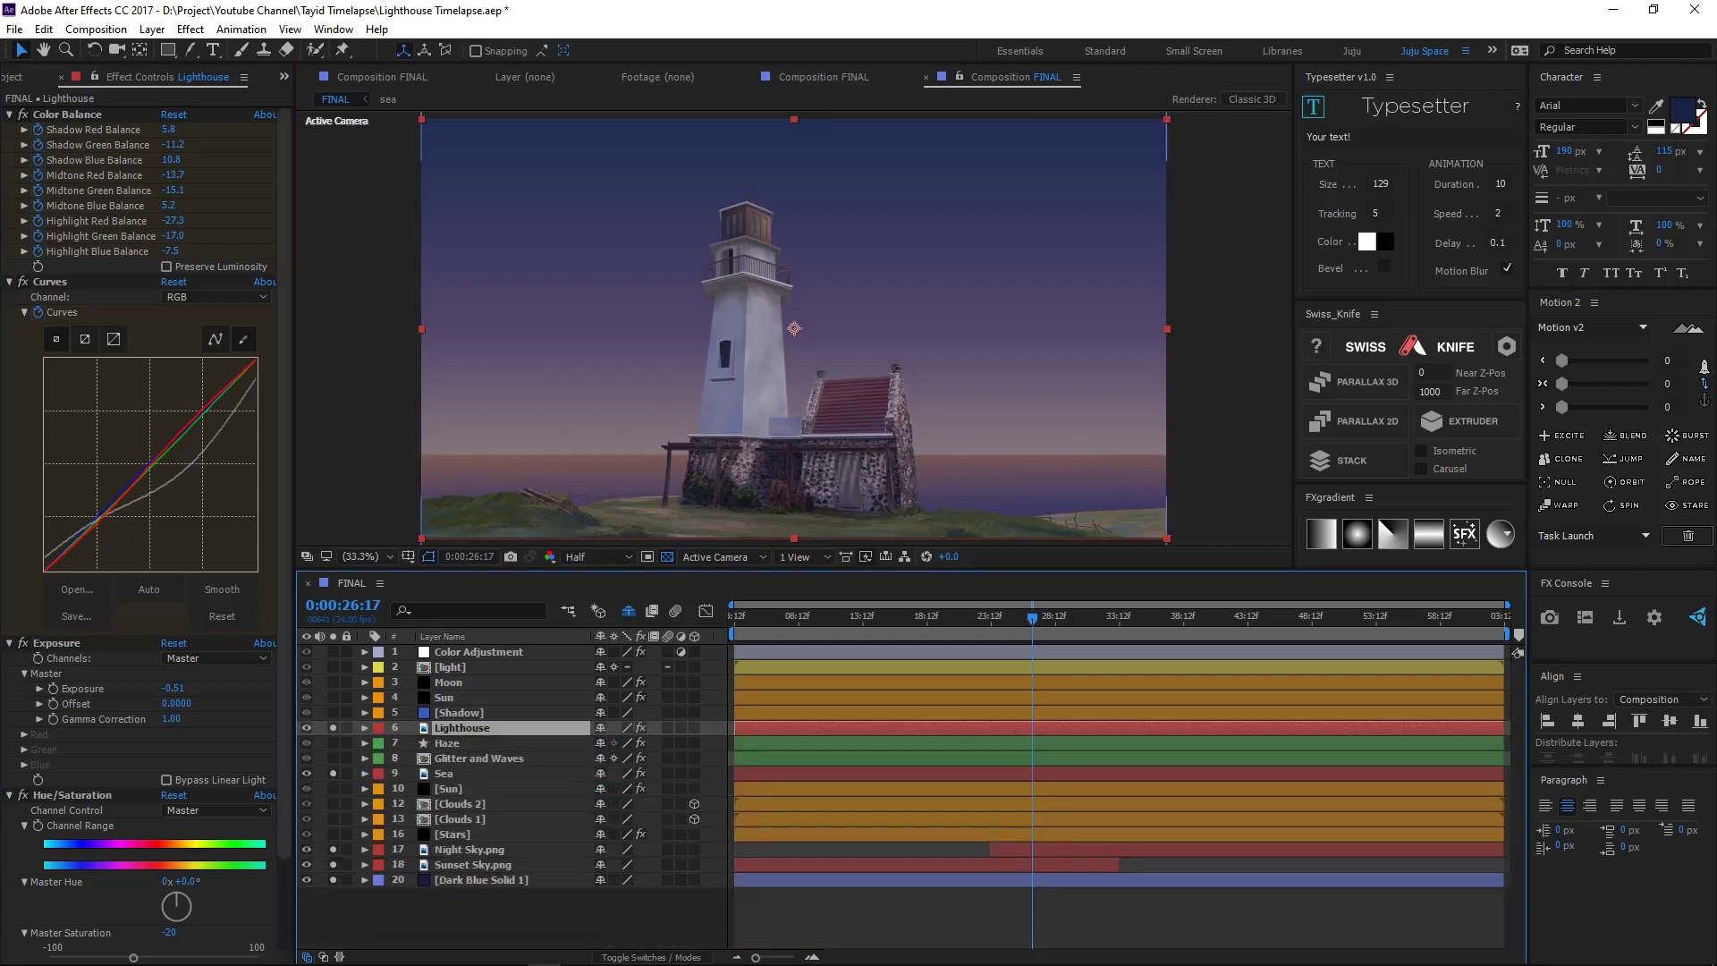
key(F2)
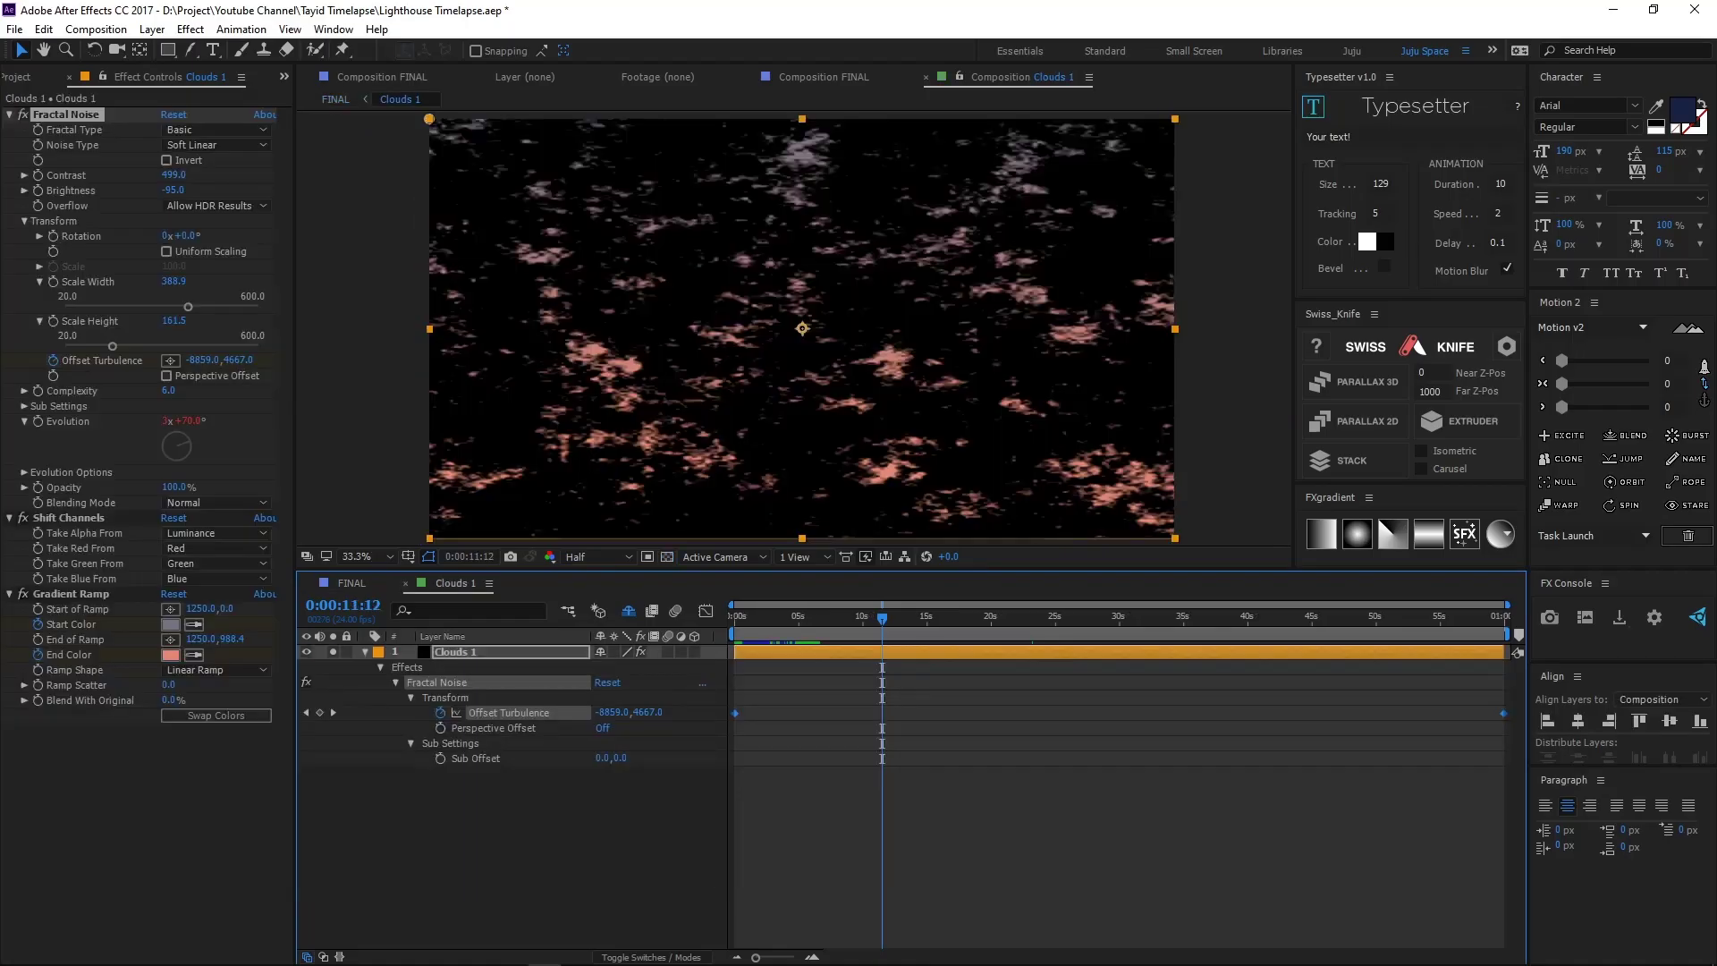
Step: In the Clouds 1 composition, disable the Shift Channels and Gradient Ramp effects to isolate the Fractal Noise
click(22, 517)
click(22, 594)
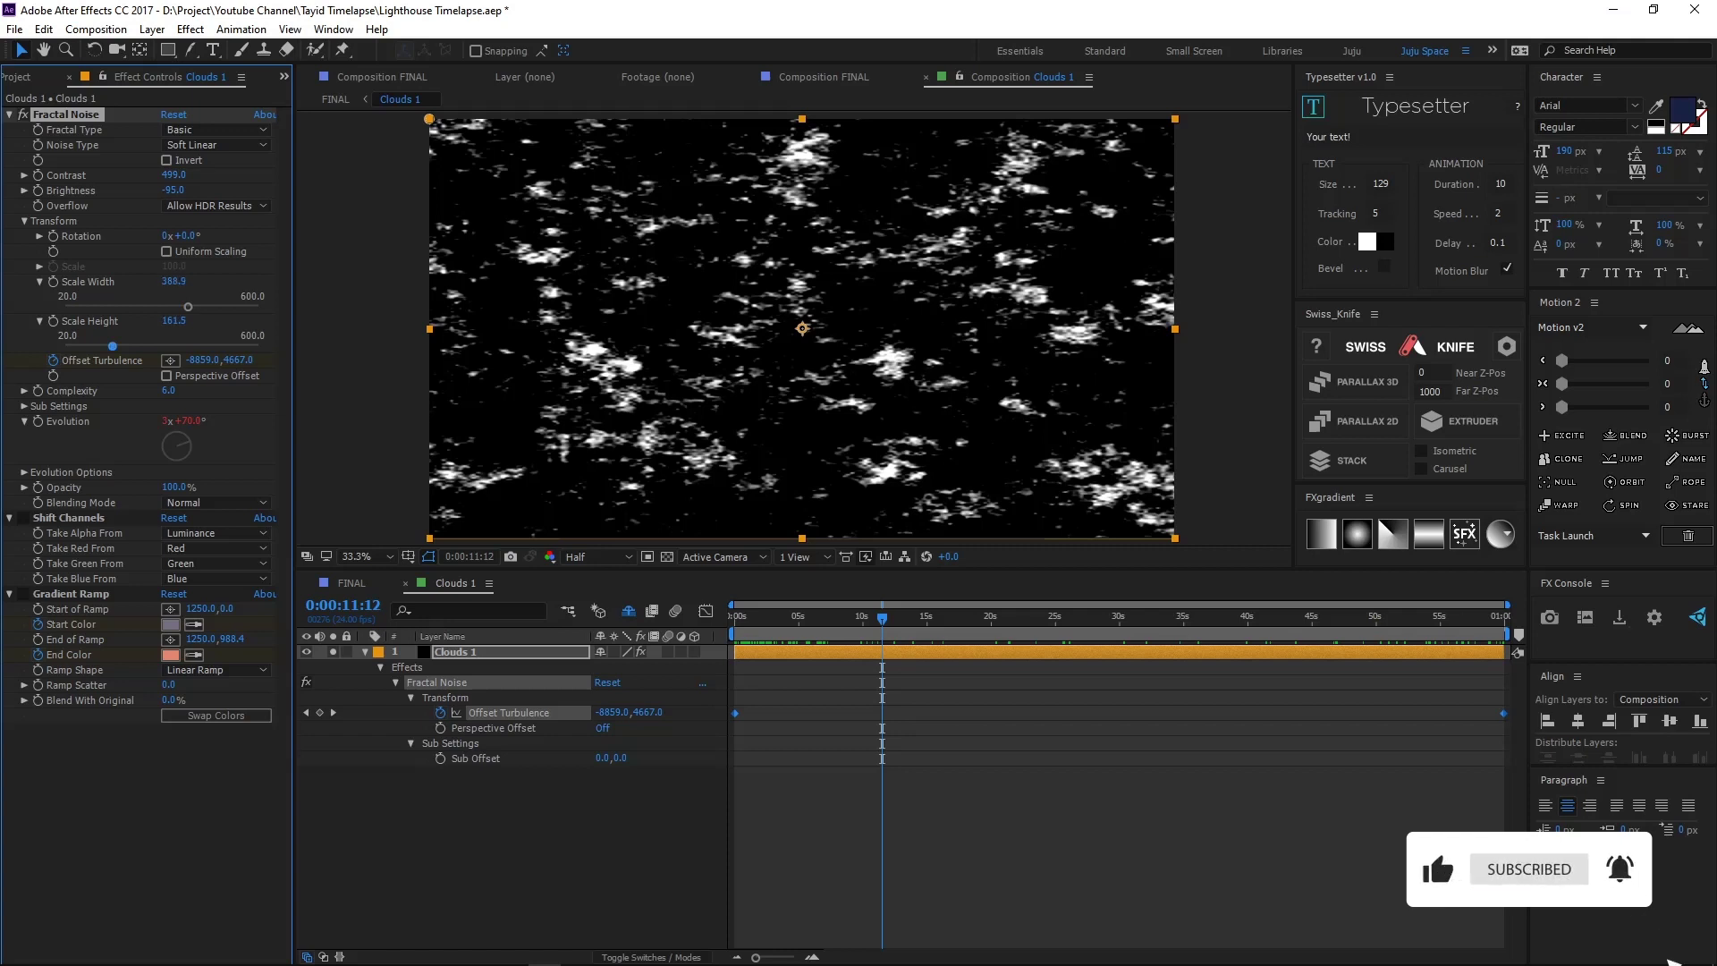
scroll(604, 401, down, 8)
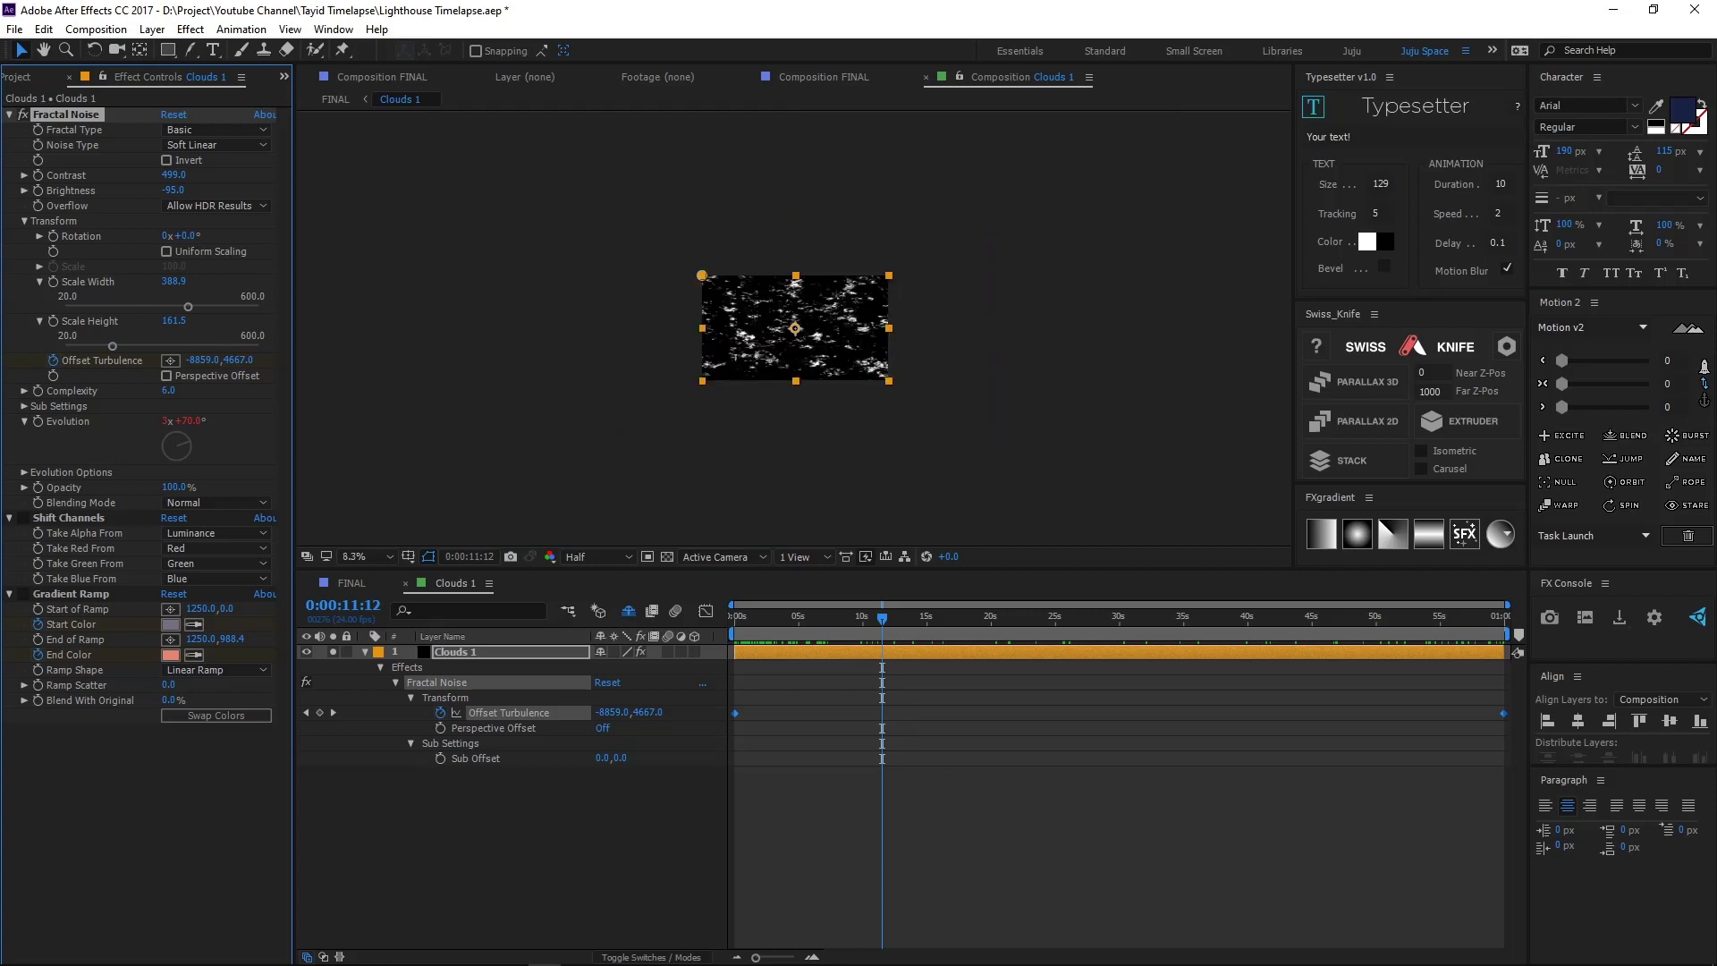
Step: Scrub the Clouds 1 composition to 0:00:57:23 to check the cloud drift, and reveal the expression on Fractal Noise Evolution
key(space)
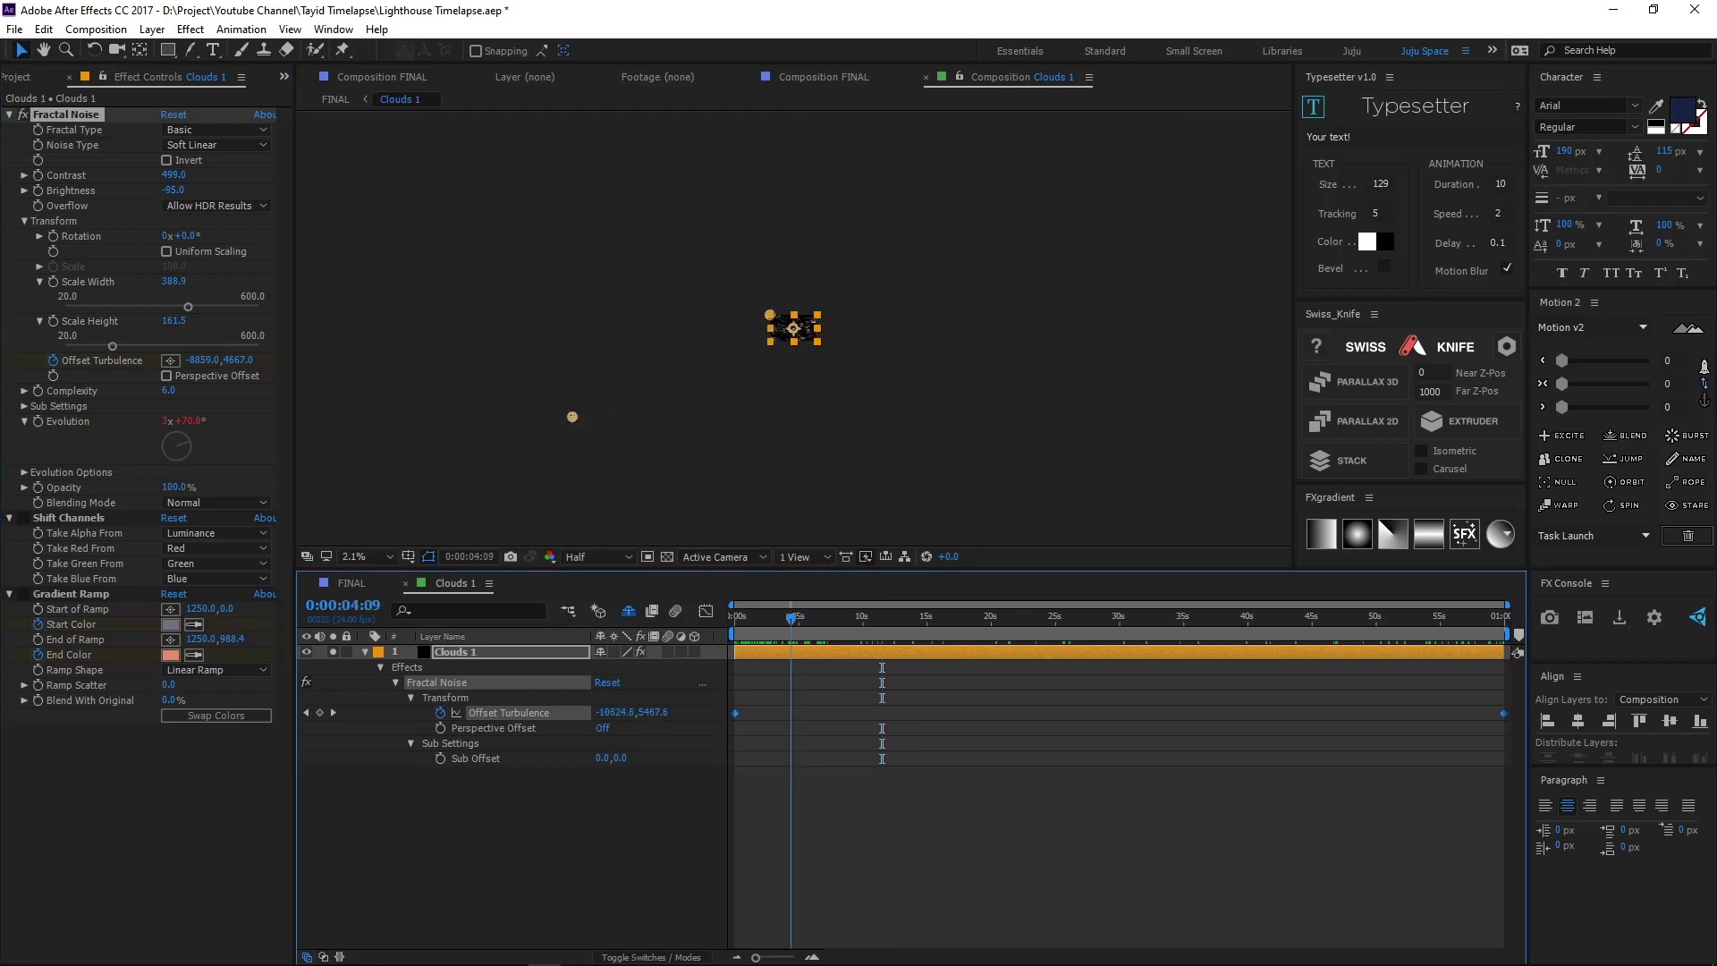
drag(1171, 617, 1478, 617)
scroll(794, 328, up, 6)
key(period)
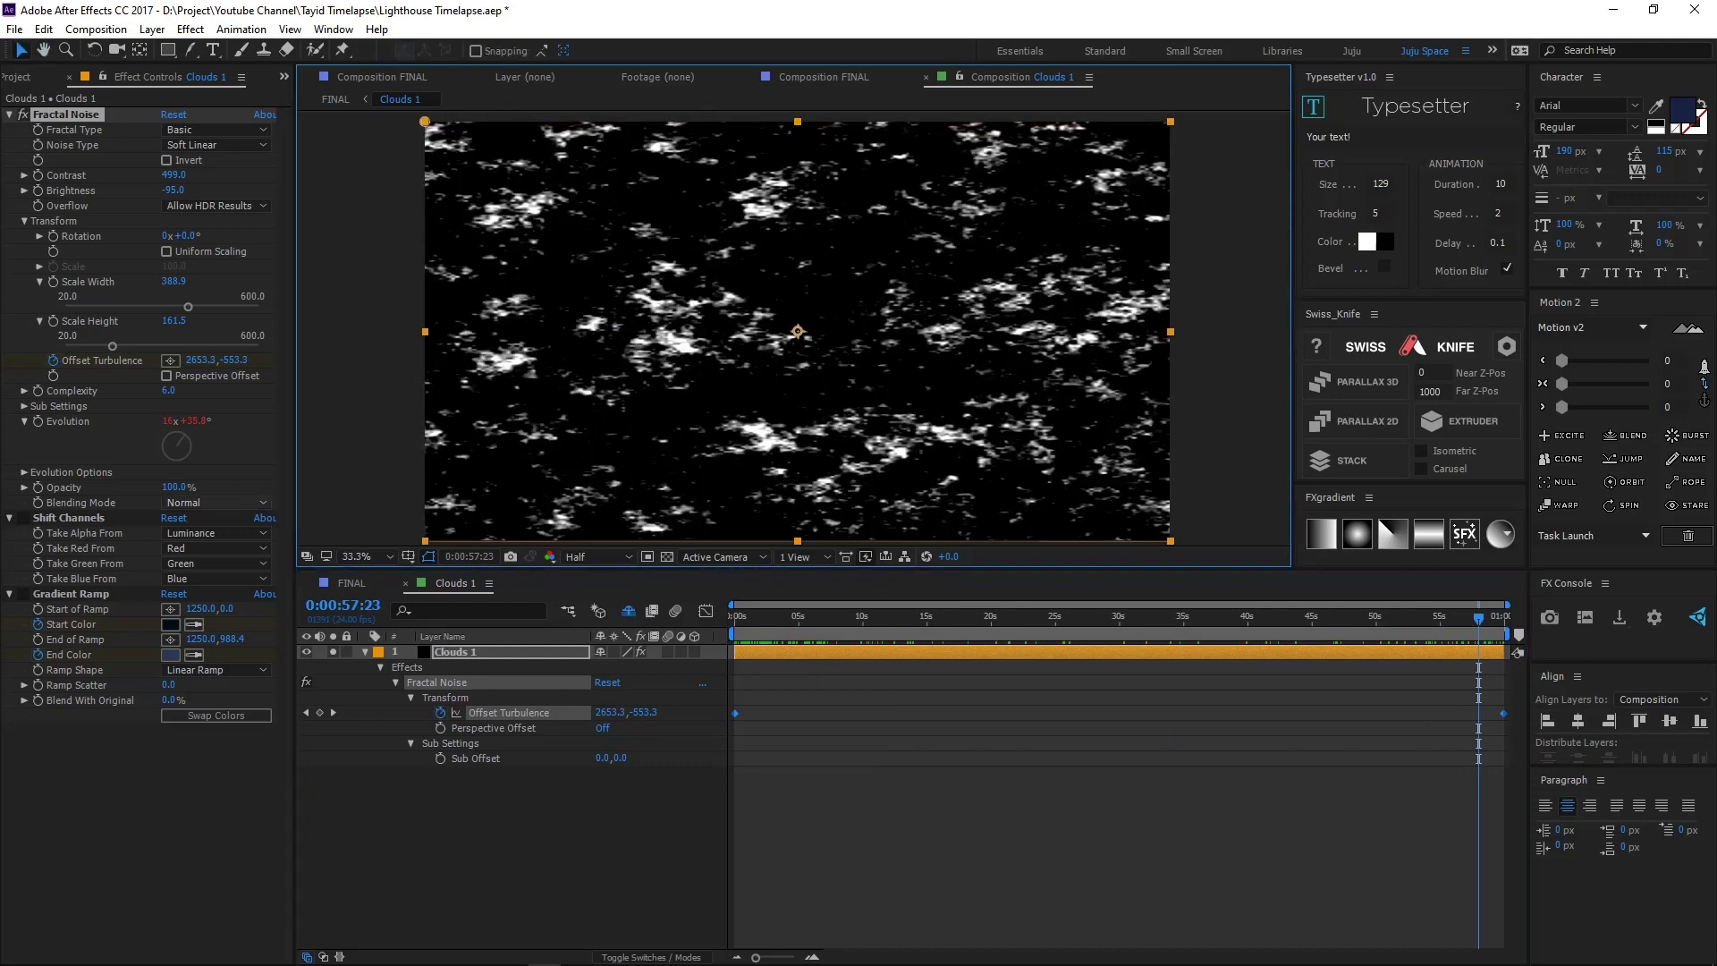
click(186, 421)
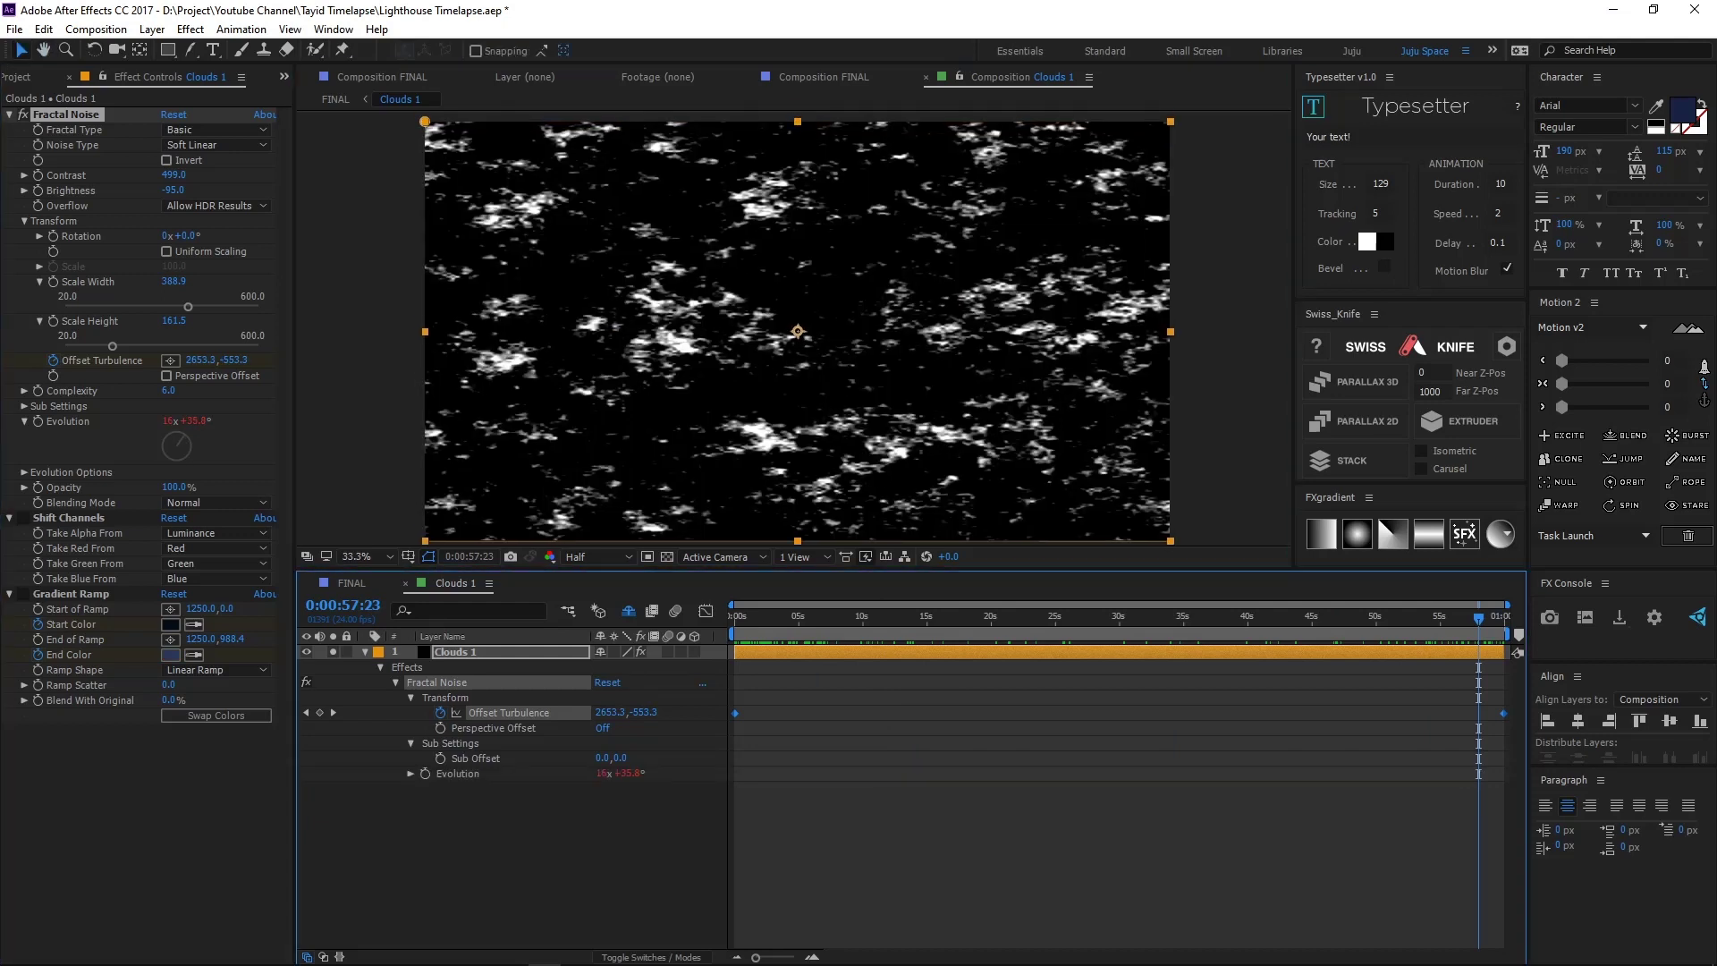
click(411, 773)
Step: Re-enable the Shift Channels and Gradient Ramp effects on the Clouds 1 layer
click(23, 518)
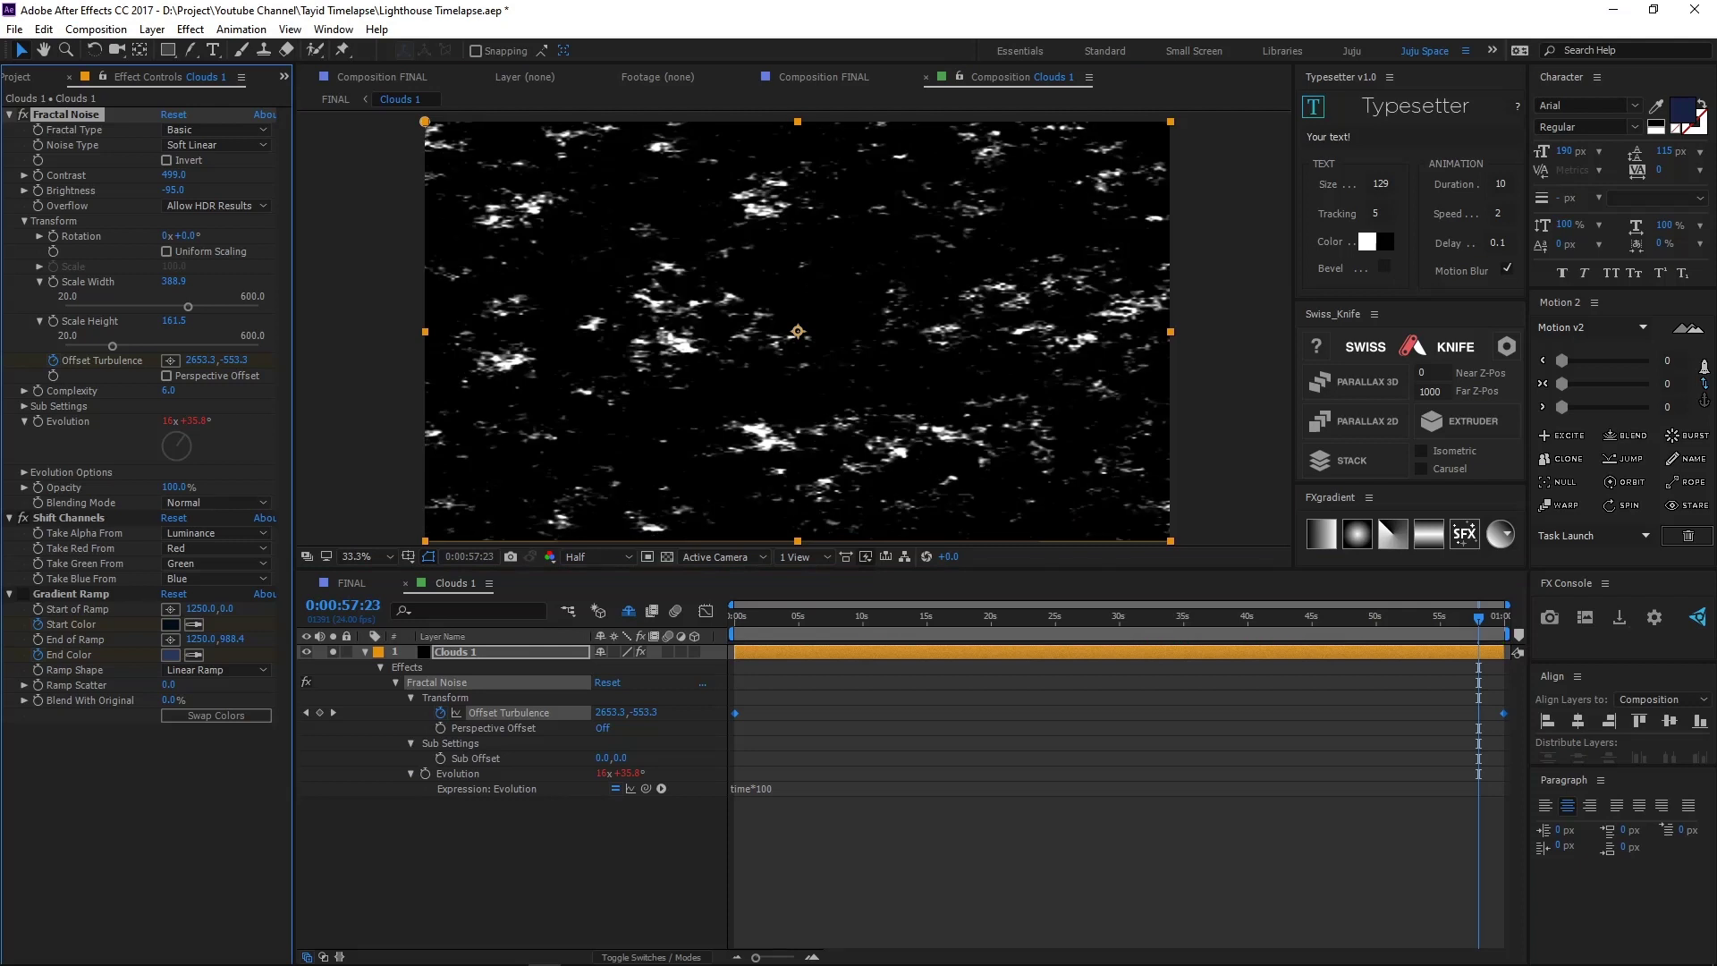
click(667, 556)
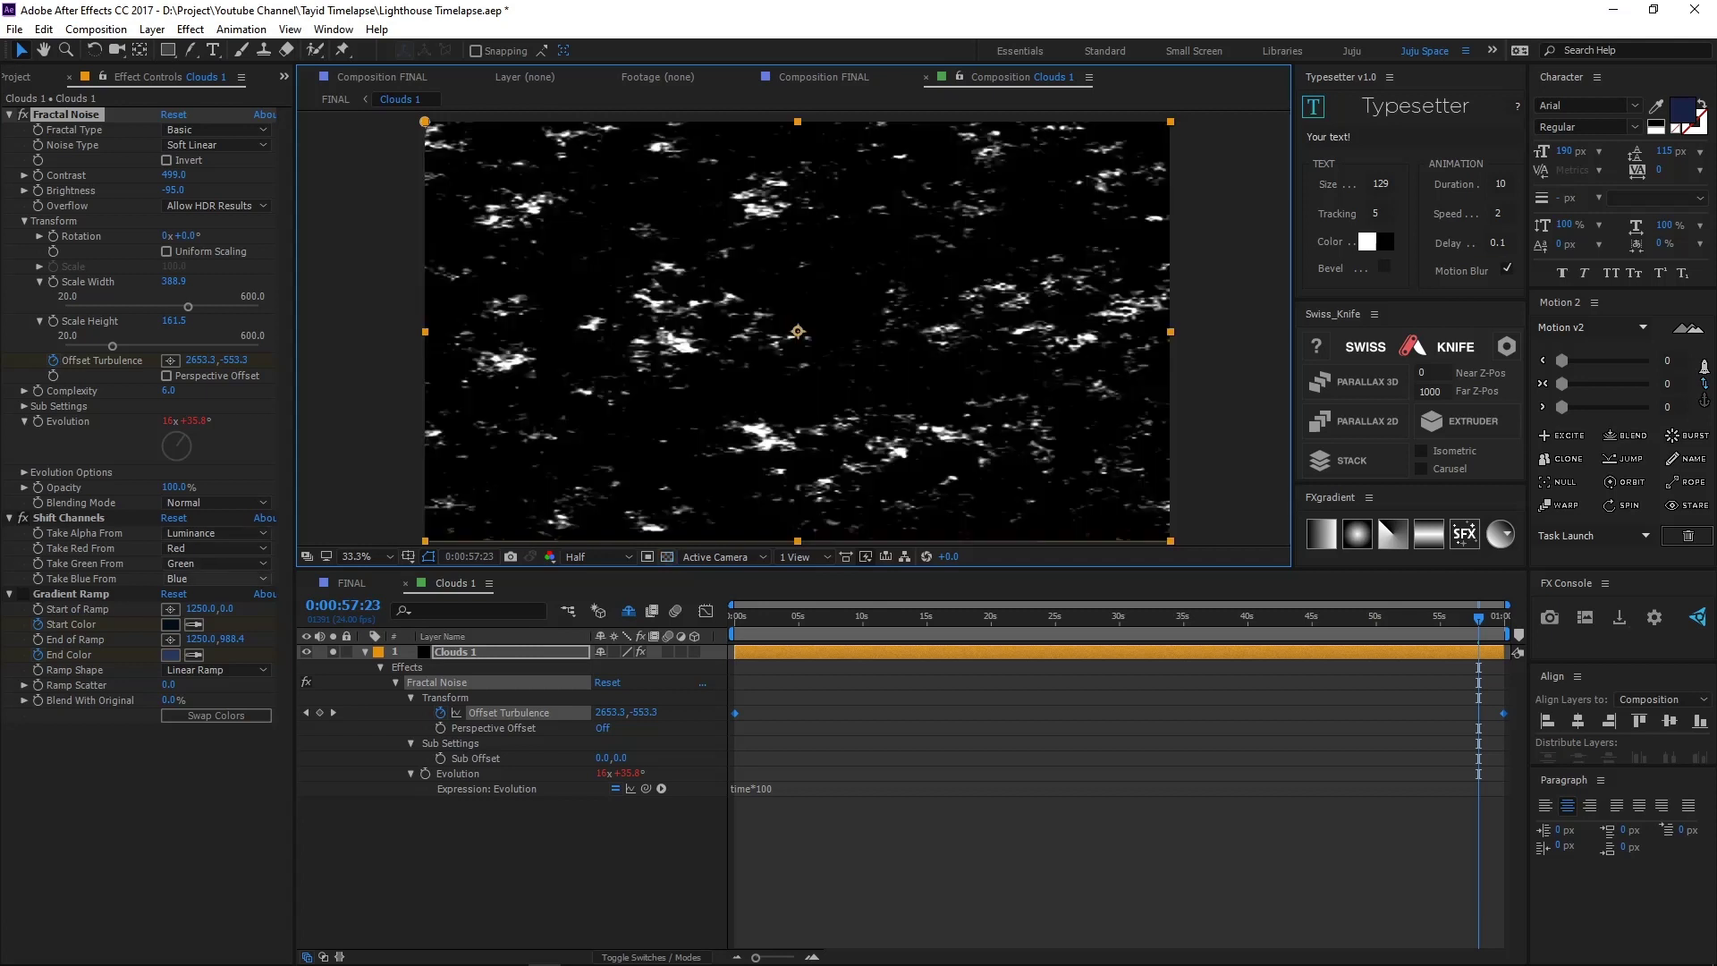
click(23, 593)
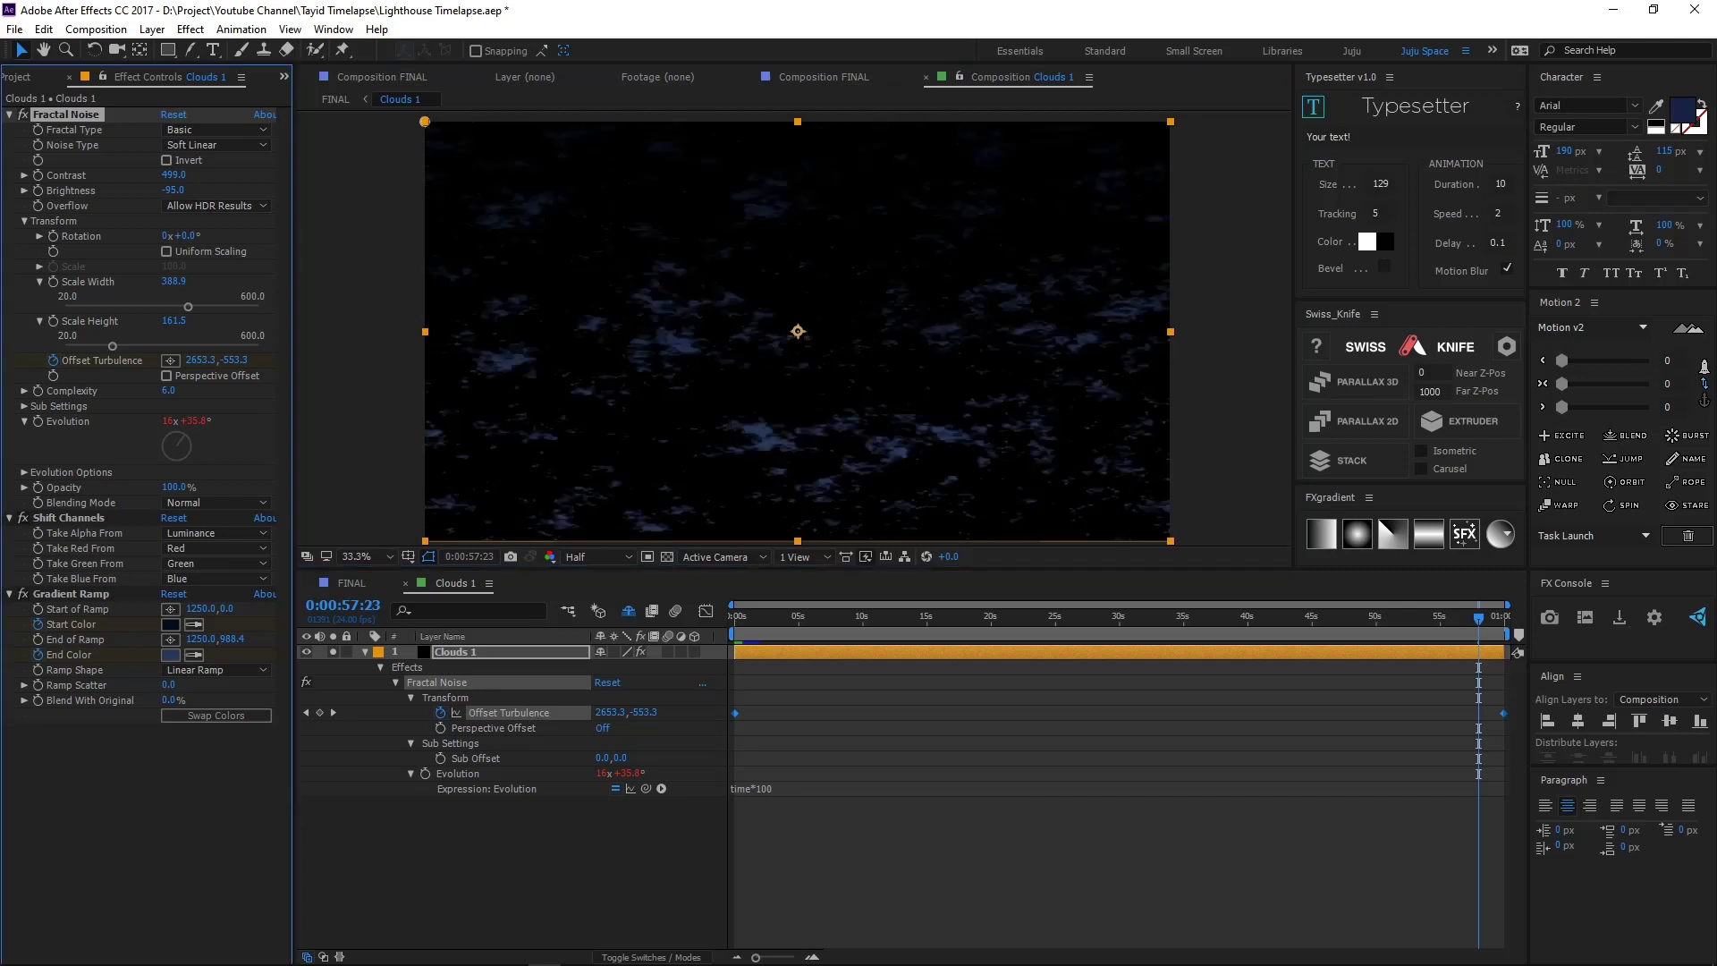
Step: Reveal the Clouds 1 layer's keyframes and scrub through the Gradient Ramp's Start Color and End Color change from sunset to night
key(u)
key(u)
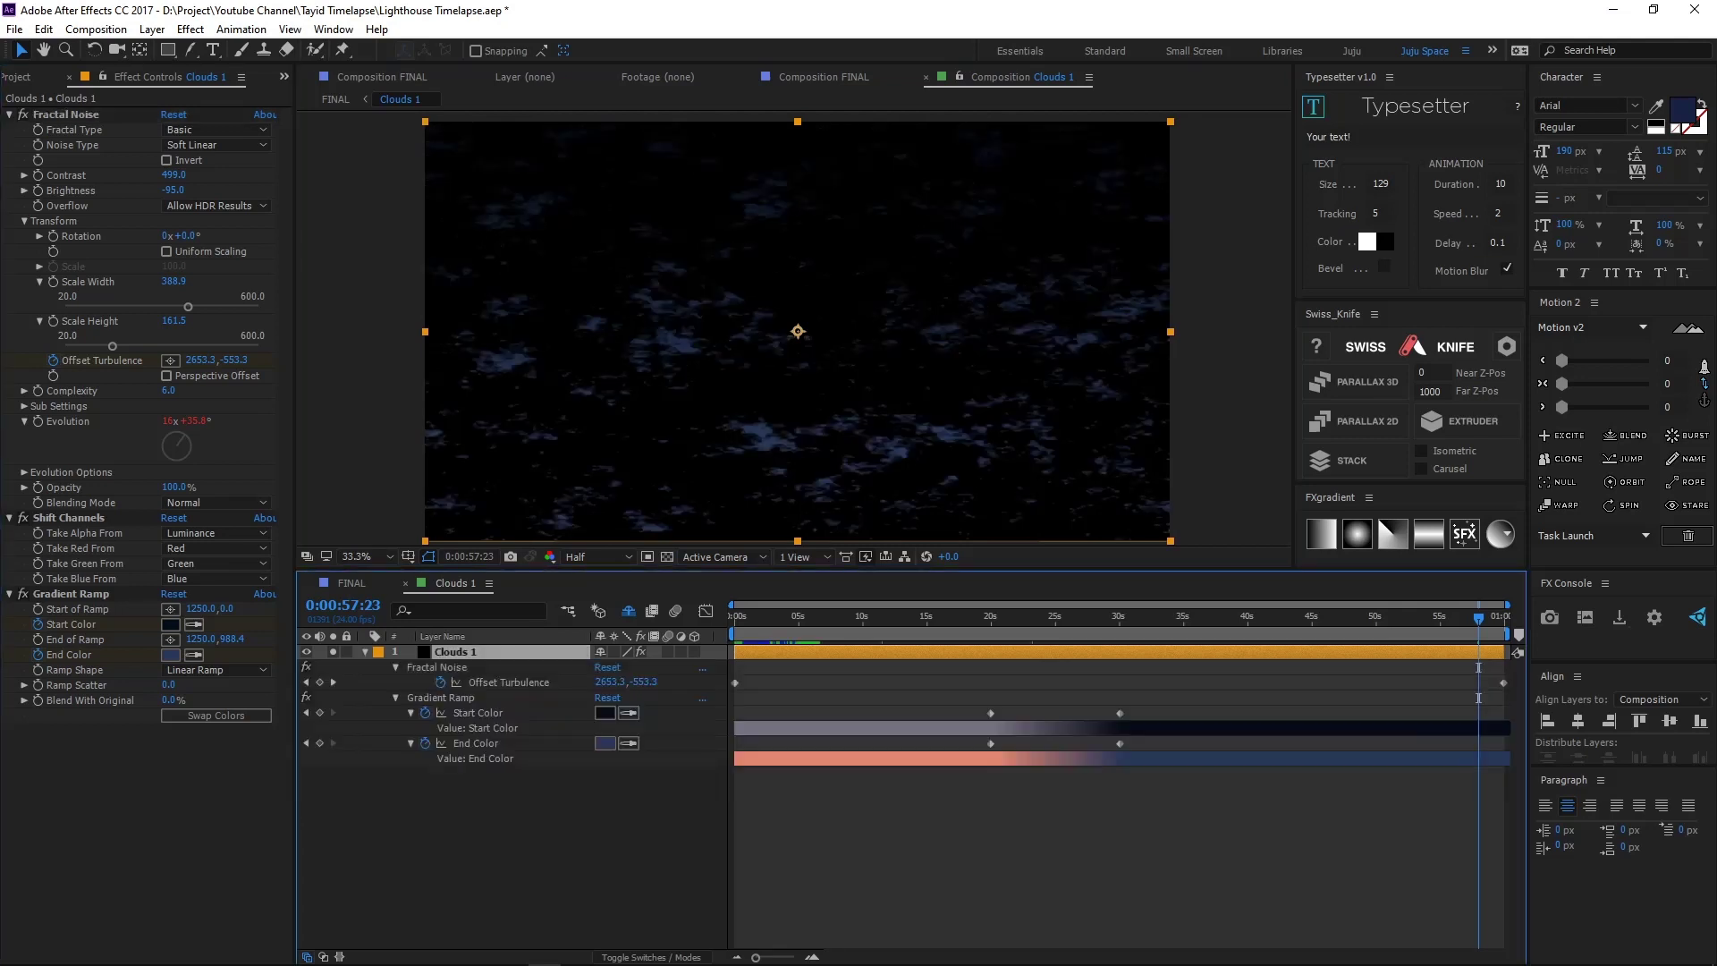
drag(928, 618, 988, 617)
key(space)
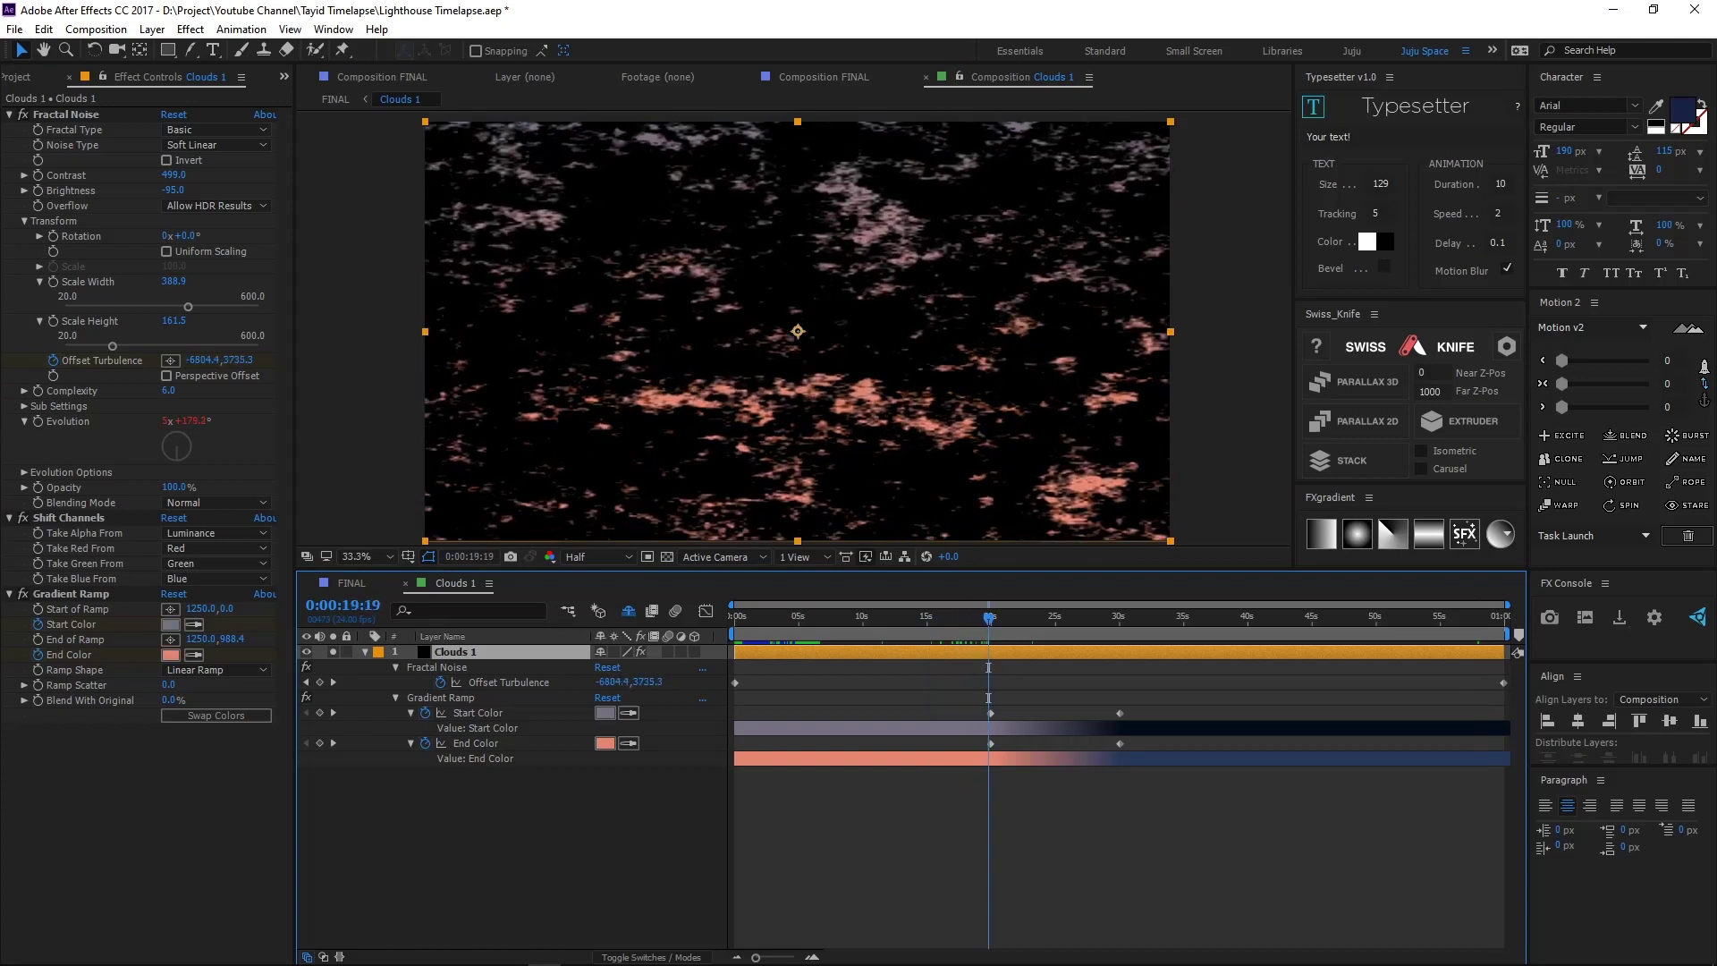
mouse_move(1092, 617)
mouse_down()
mouse_move(1118, 617)
mouse_move(1002, 617)
mouse_move(1088, 618)
mouse_up()
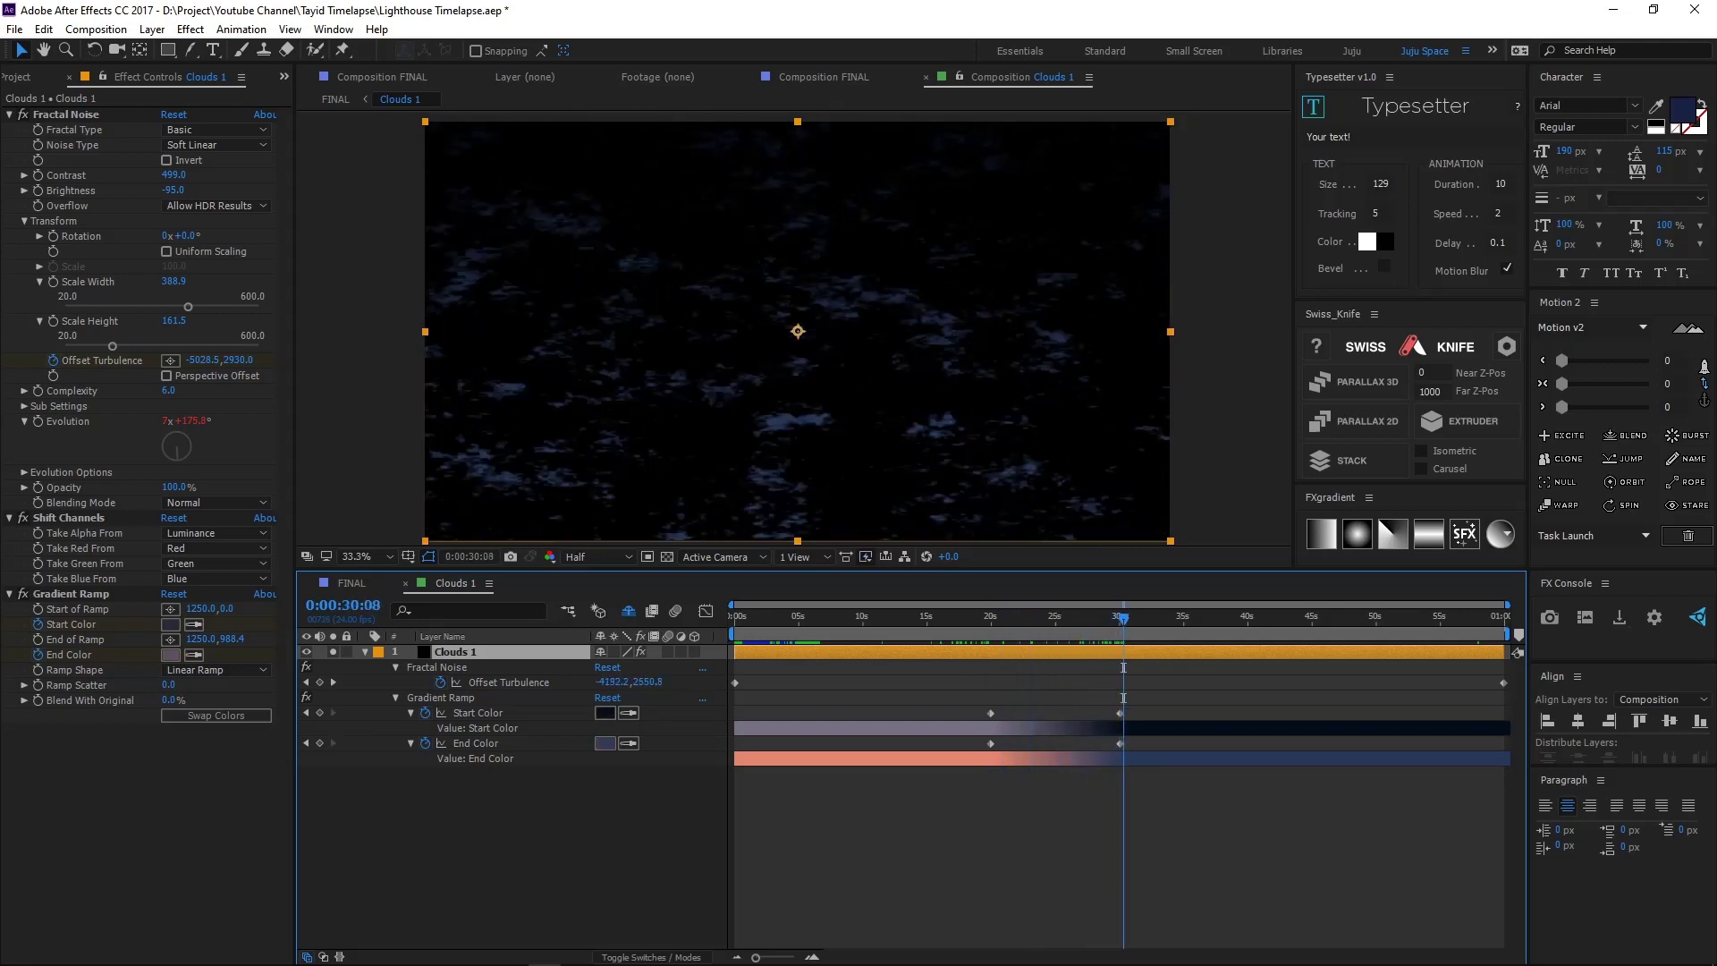
Step: Return to the FINAL composition and examine how the 3D Clouds 1 layer is tilted over the sky
key(shift+Escape)
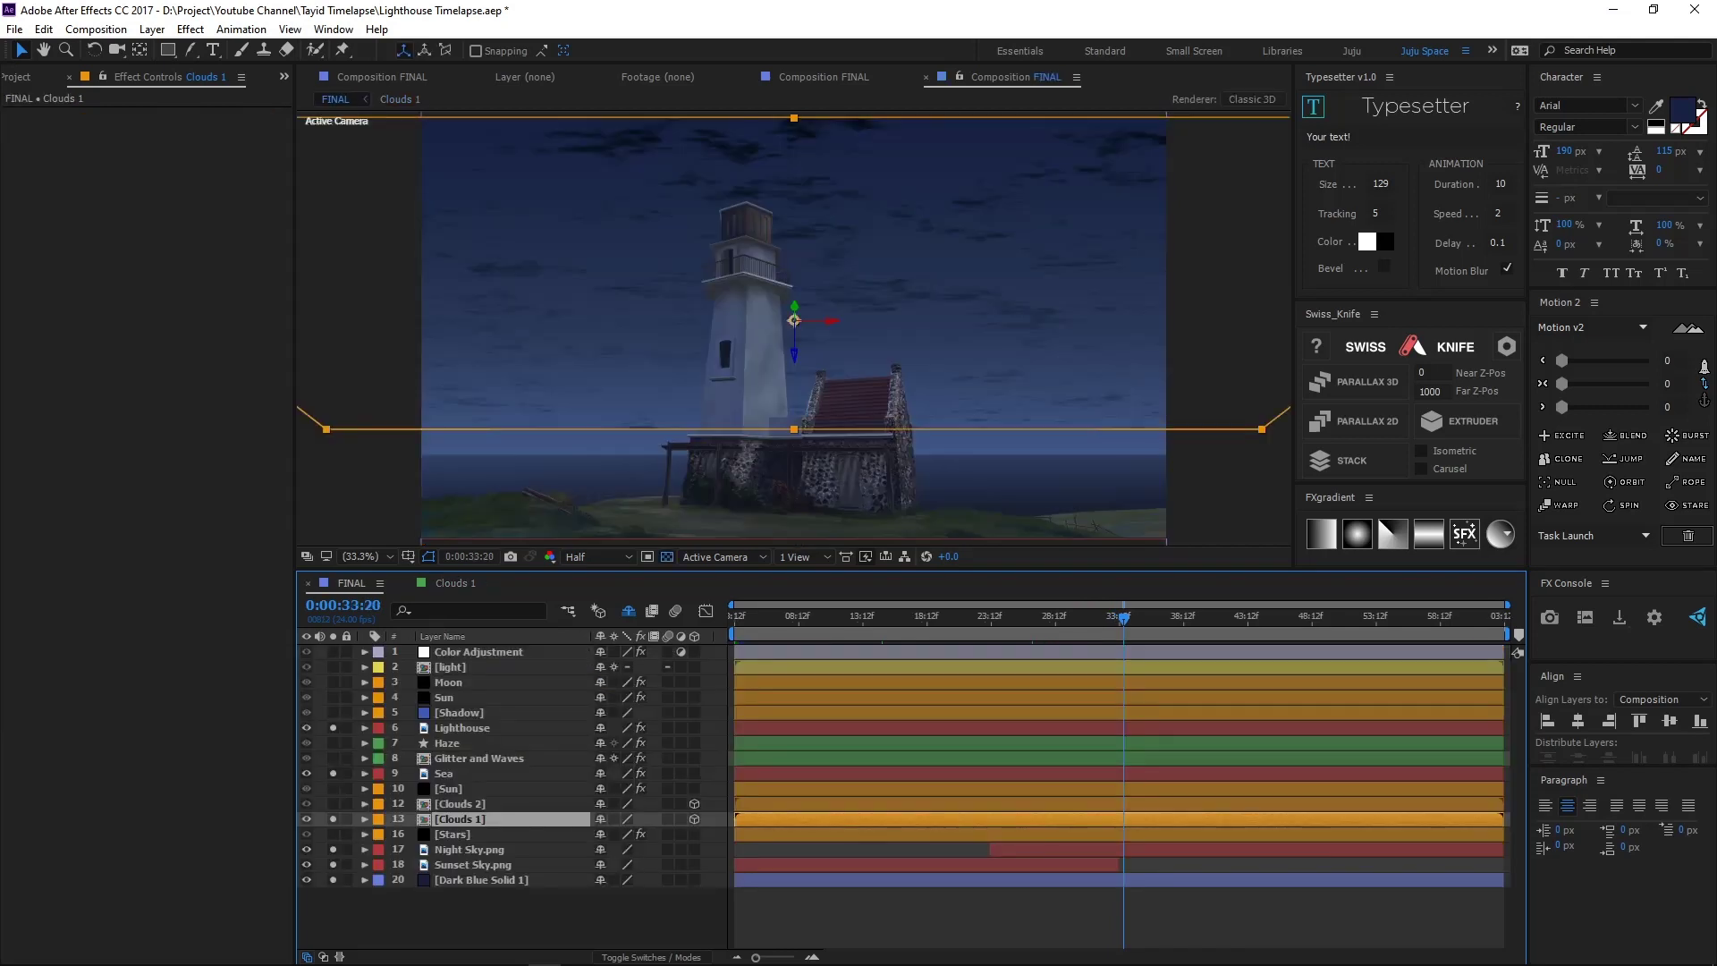
key(comma)
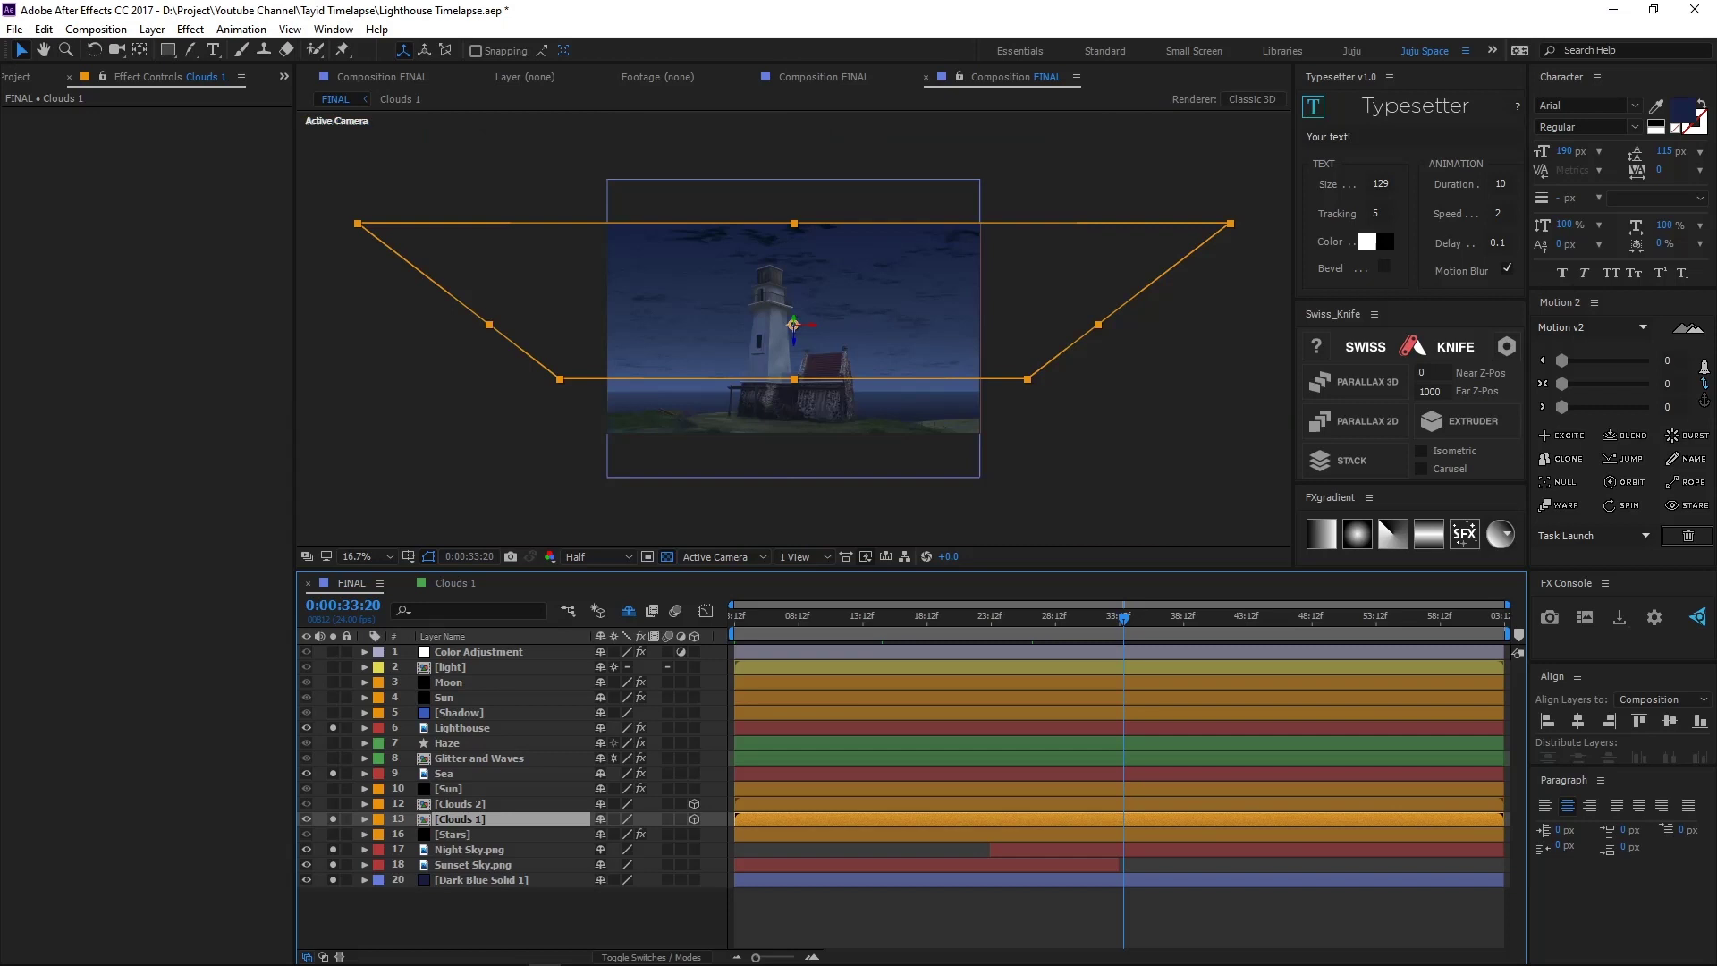
mouse_move(794, 338)
mouse_down()
mouse_move(793, 290)
mouse_move(793, 323)
mouse_up()
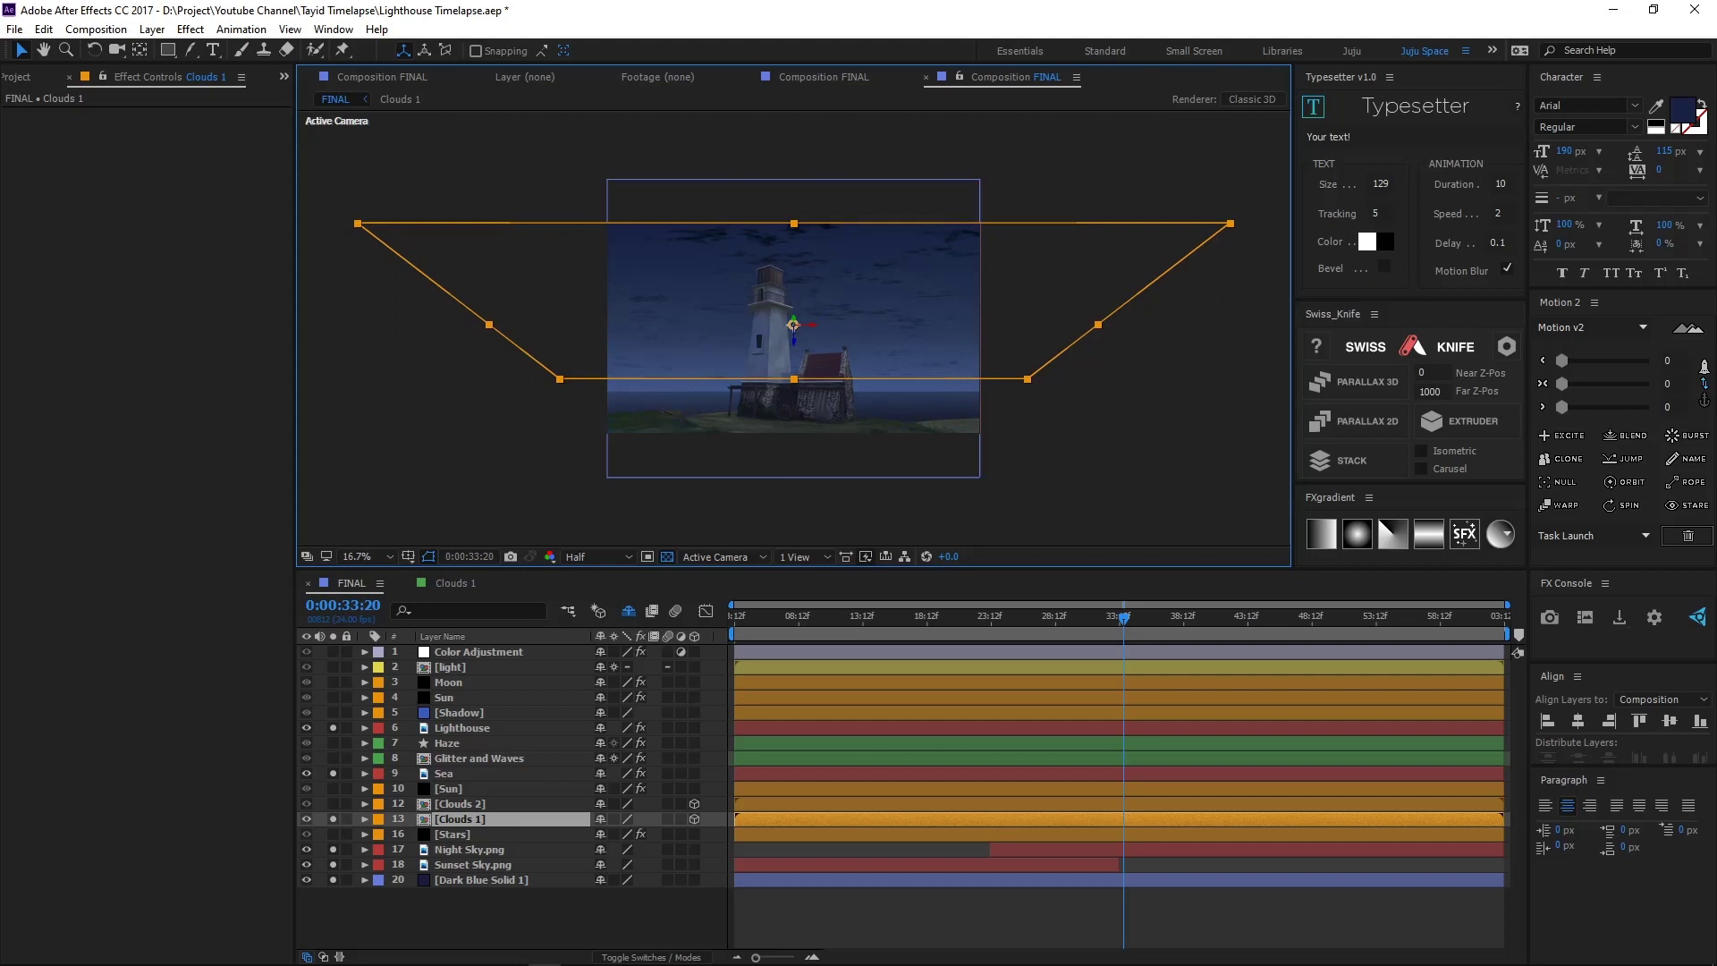
scroll(788, 279, up, 2)
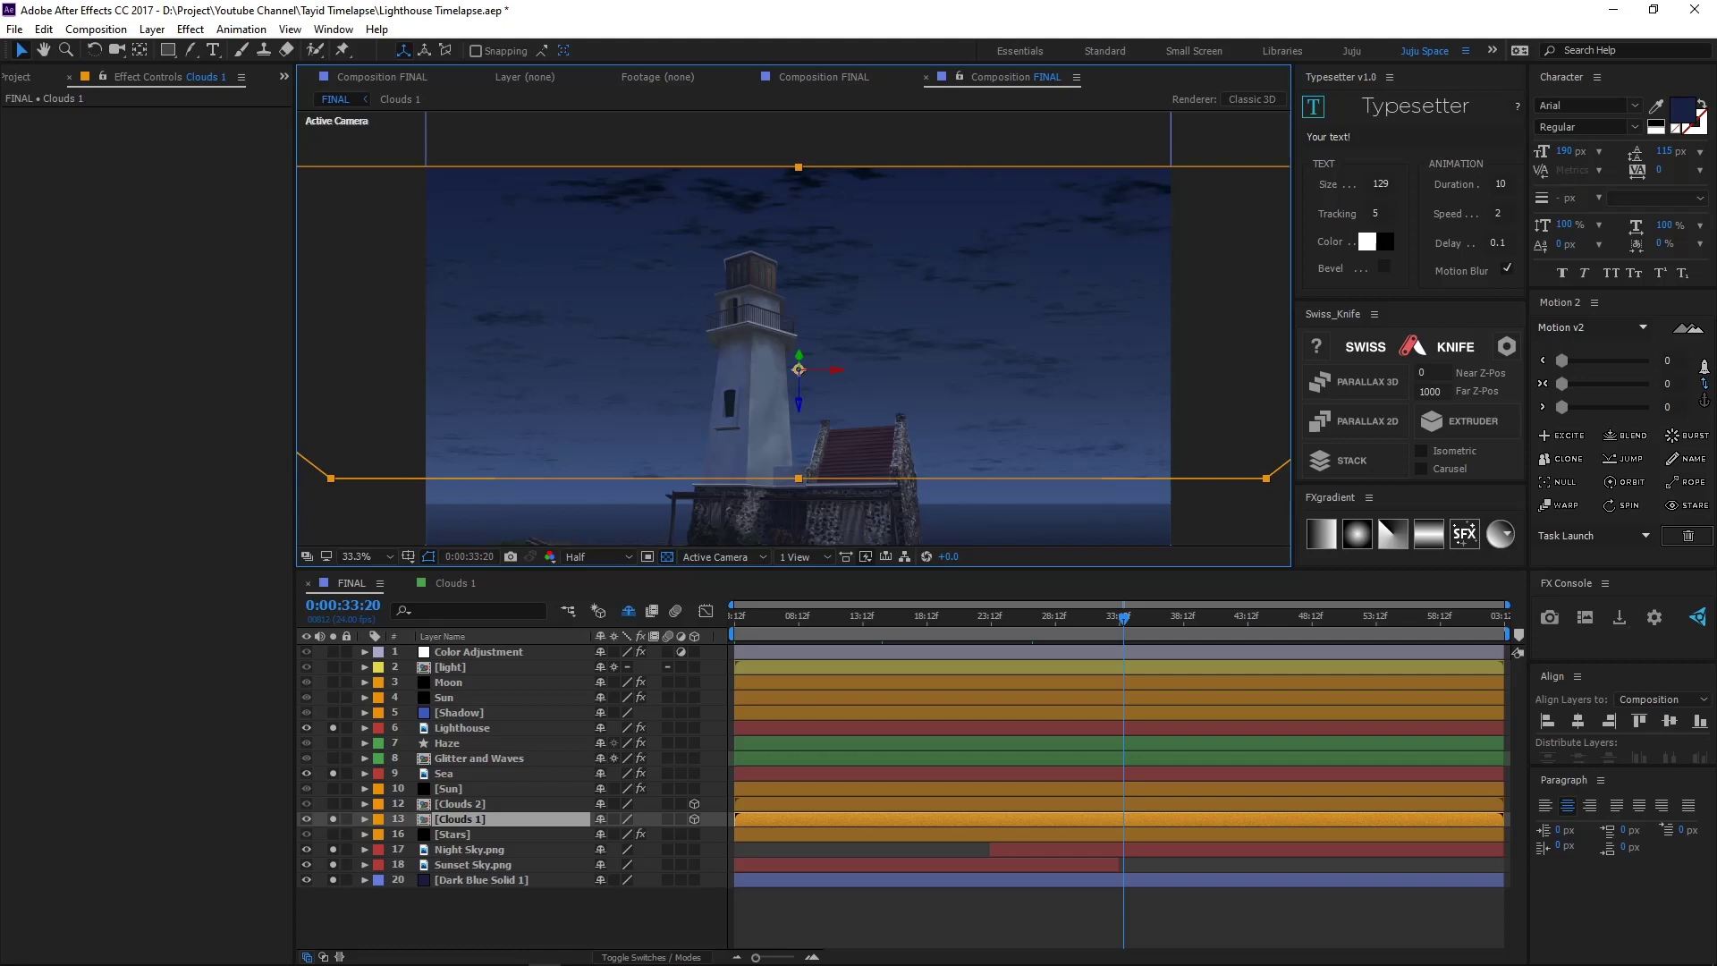
key(backslash)
Step: Solo the Clouds 2 layer in FINAL, open its composition and reveal its keyframed properties
click(460, 803)
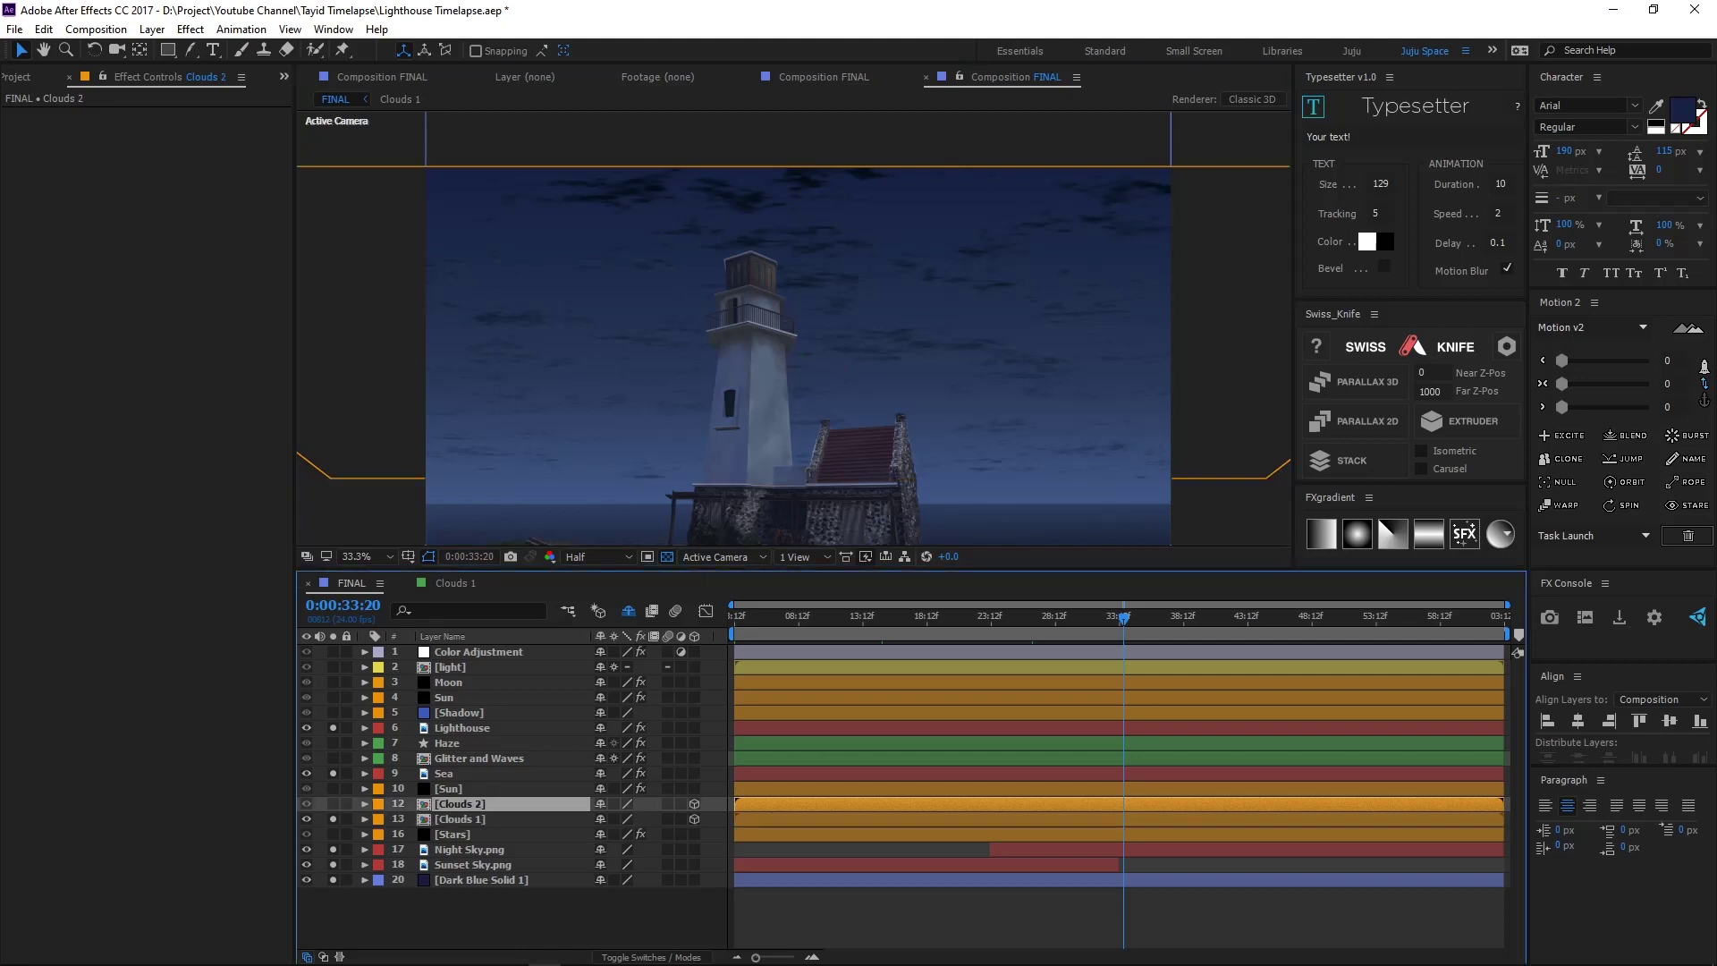
click(332, 804)
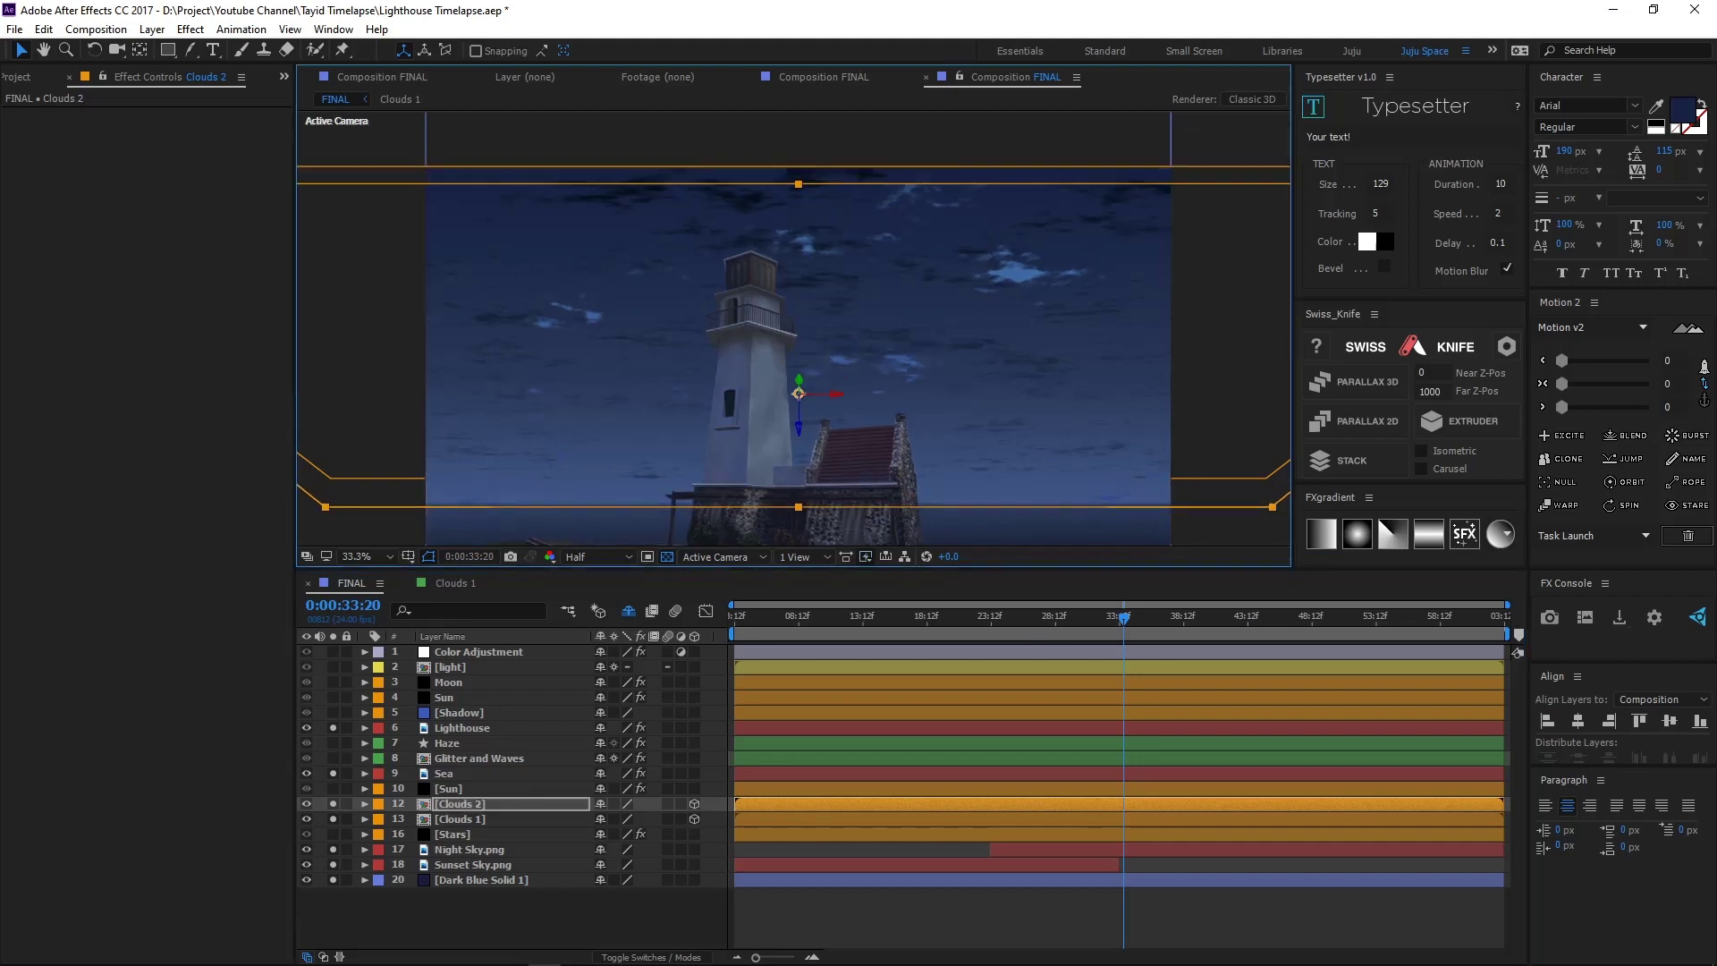
double_click(501, 803)
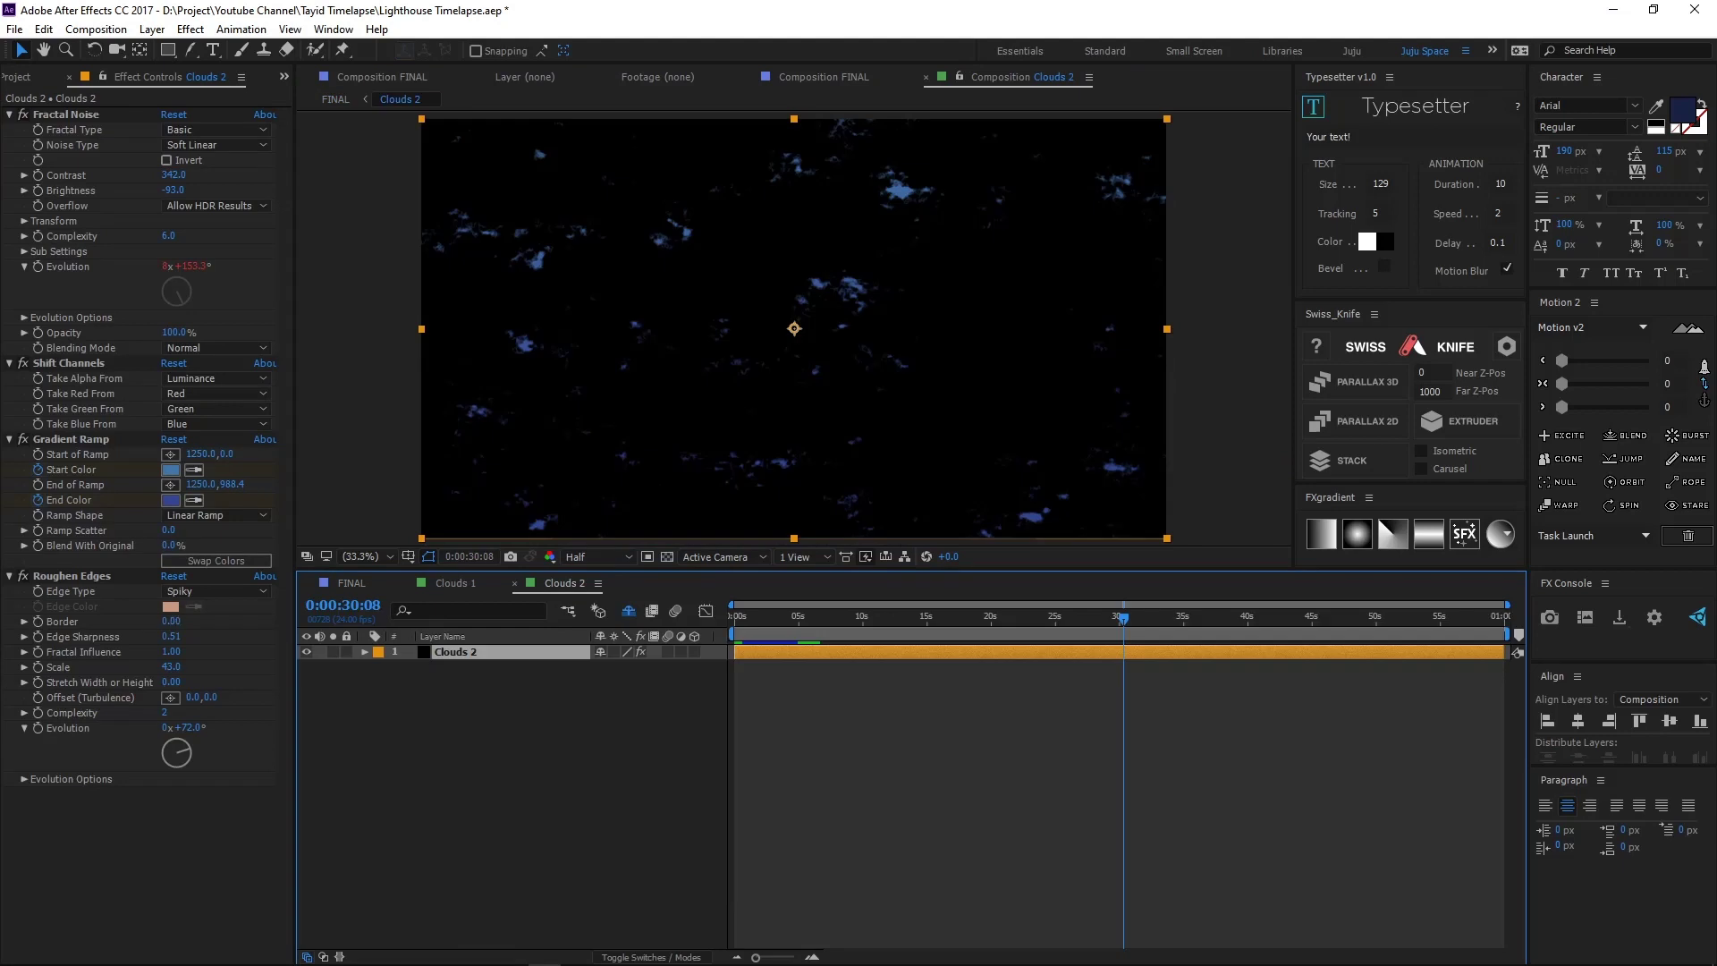
key(u)
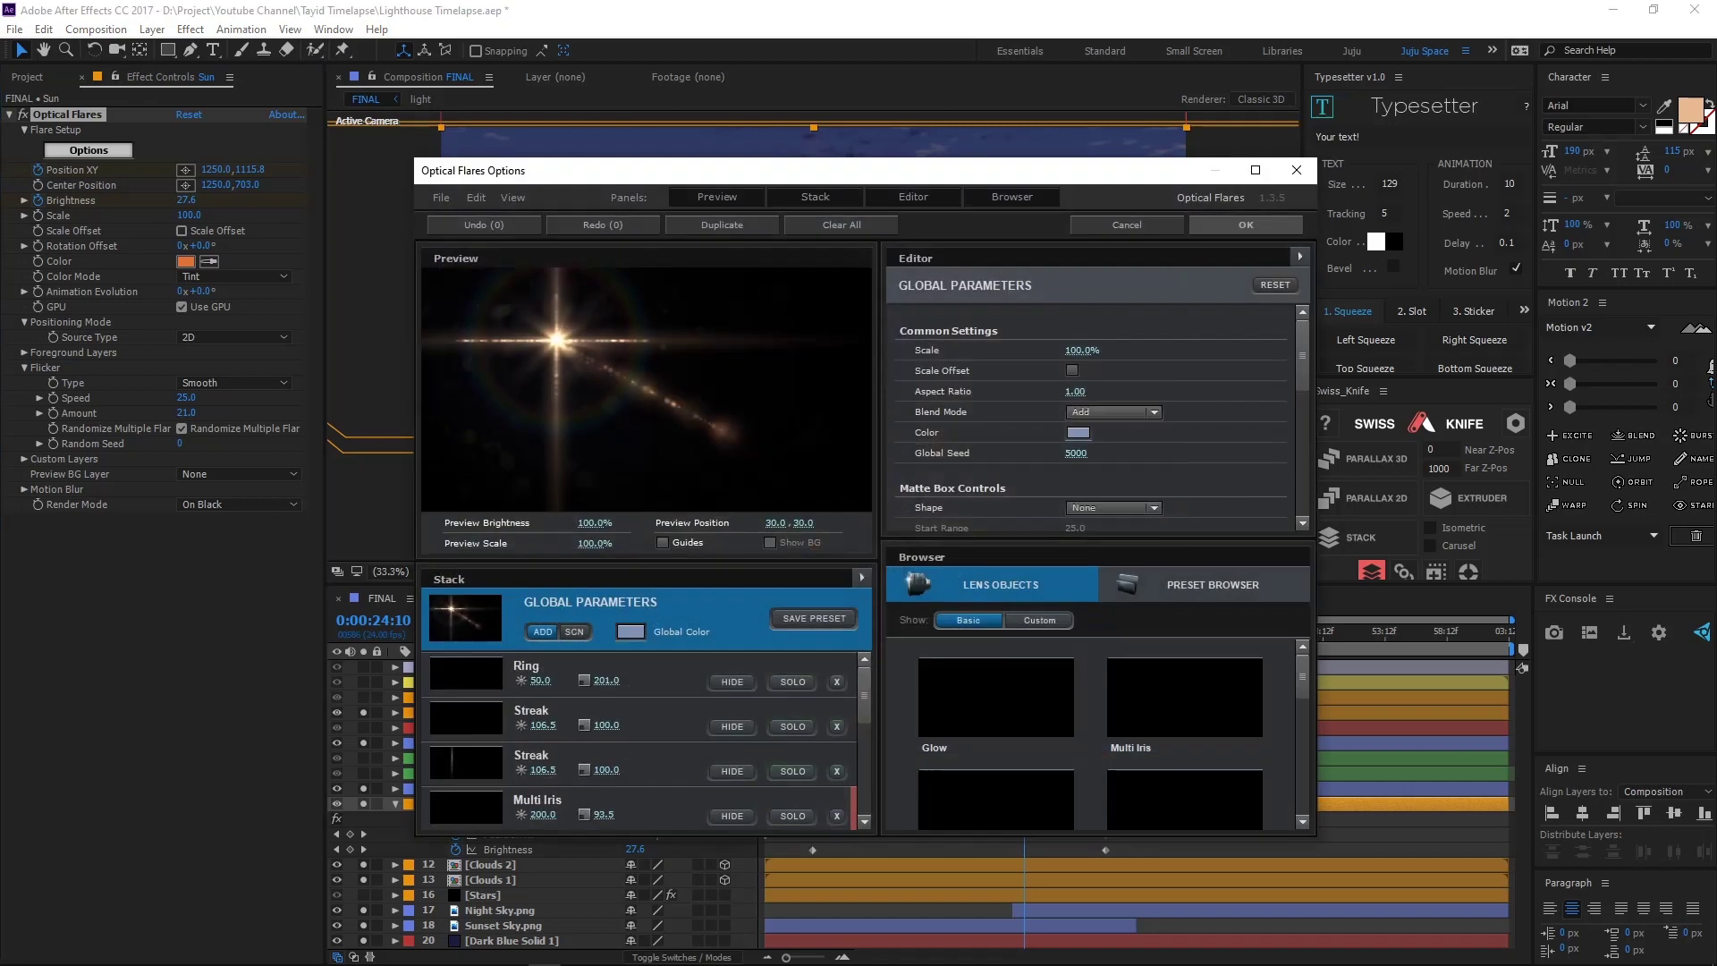
Step: Try the Sun's lens flare in the Optical Flares preview, accept the options and play the sunset from 0:00:05:12
drag(557, 341, 537, 403)
click(1245, 225)
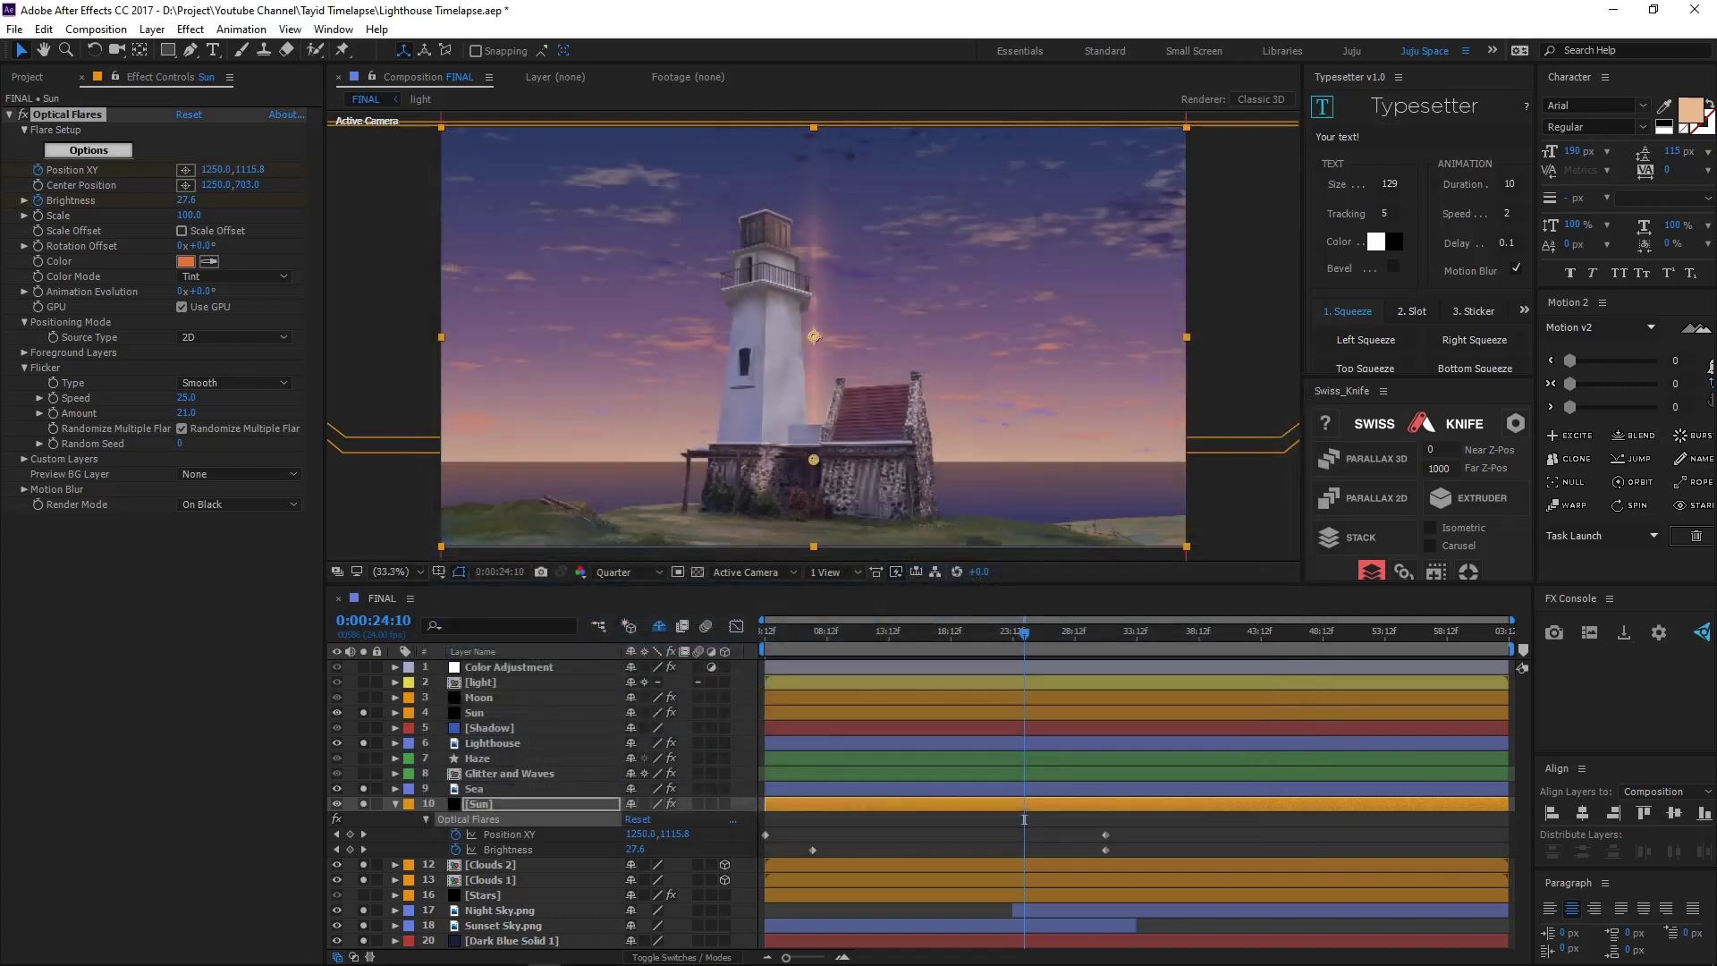
drag(1024, 819, 790, 820)
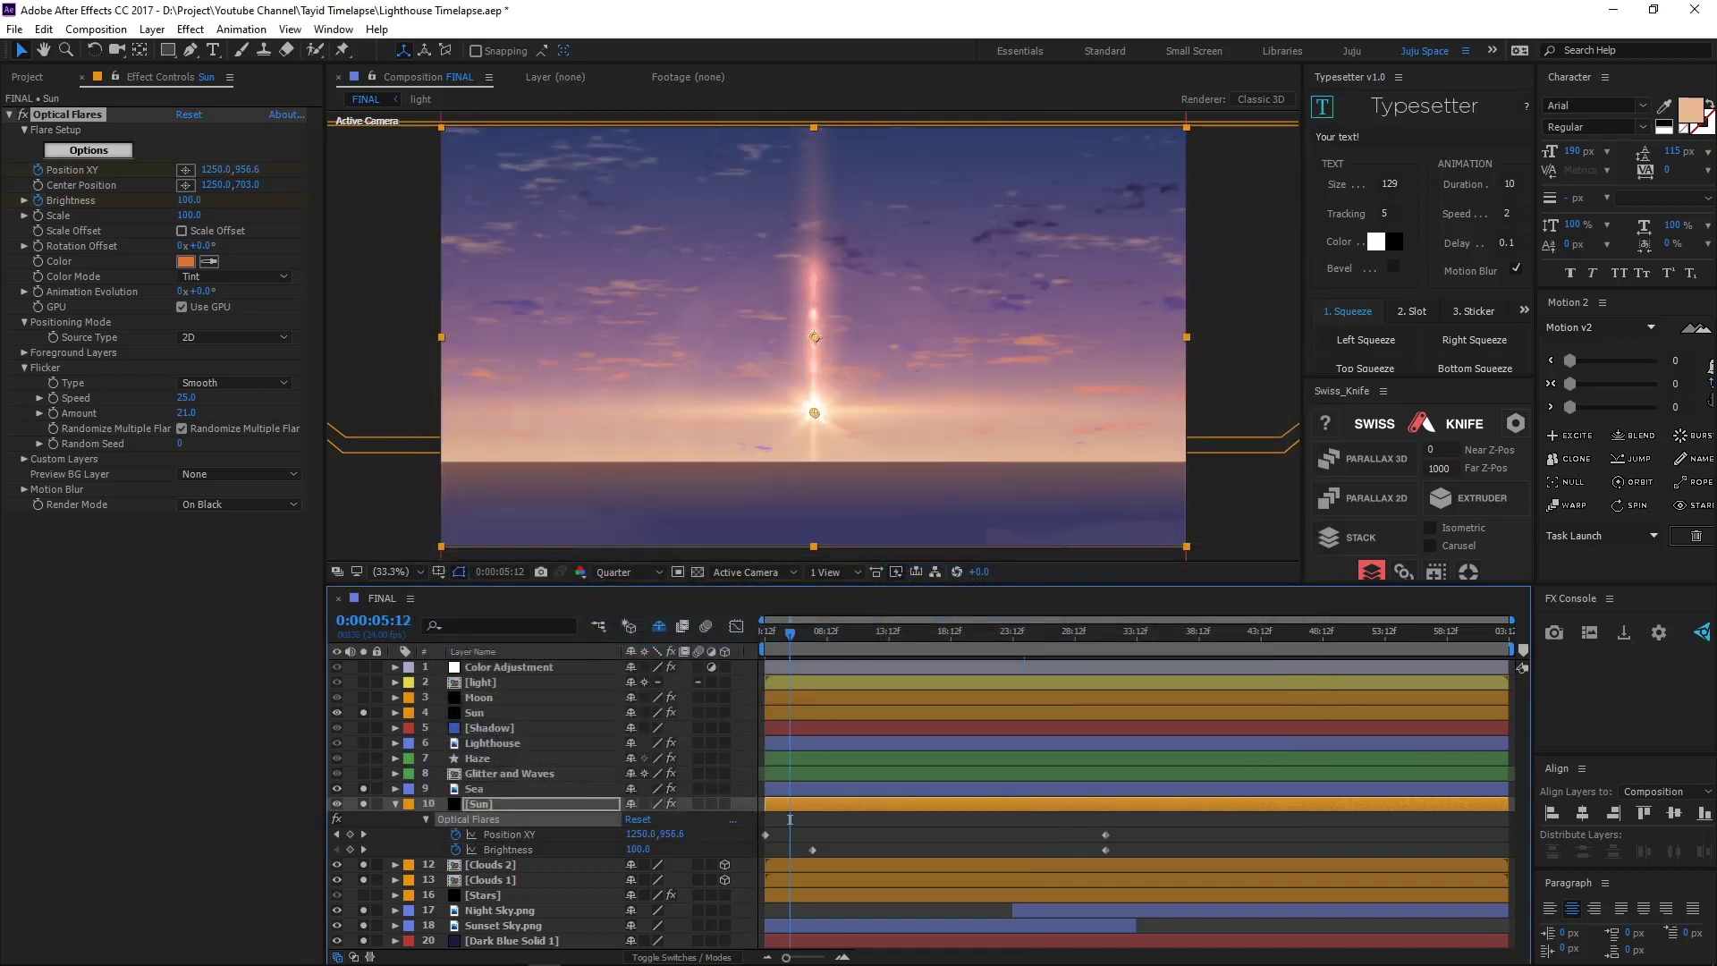
key(space)
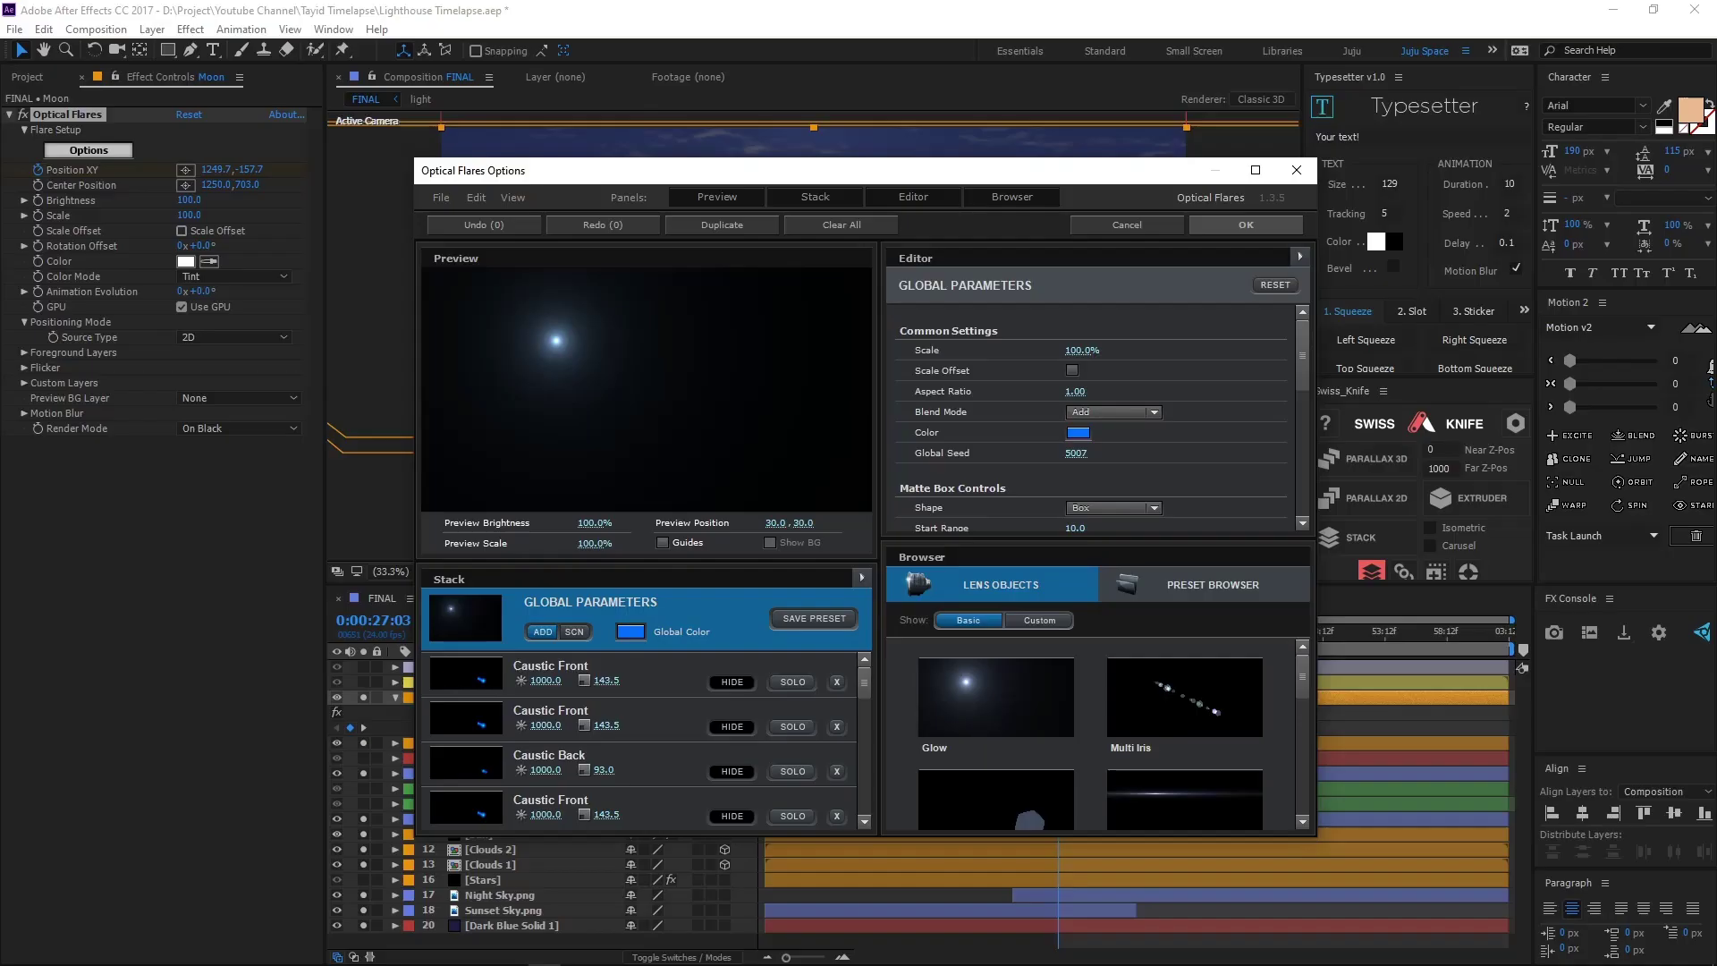
Step: Try the Moon's lens flare at another position in the Optical Flares preview and accept the options
mouse_move(556, 340)
mouse_down()
mouse_move(567, 360)
mouse_move(770, 339)
mouse_move(650, 362)
mouse_move(538, 414)
mouse_move(750, 395)
mouse_move(585, 357)
mouse_up()
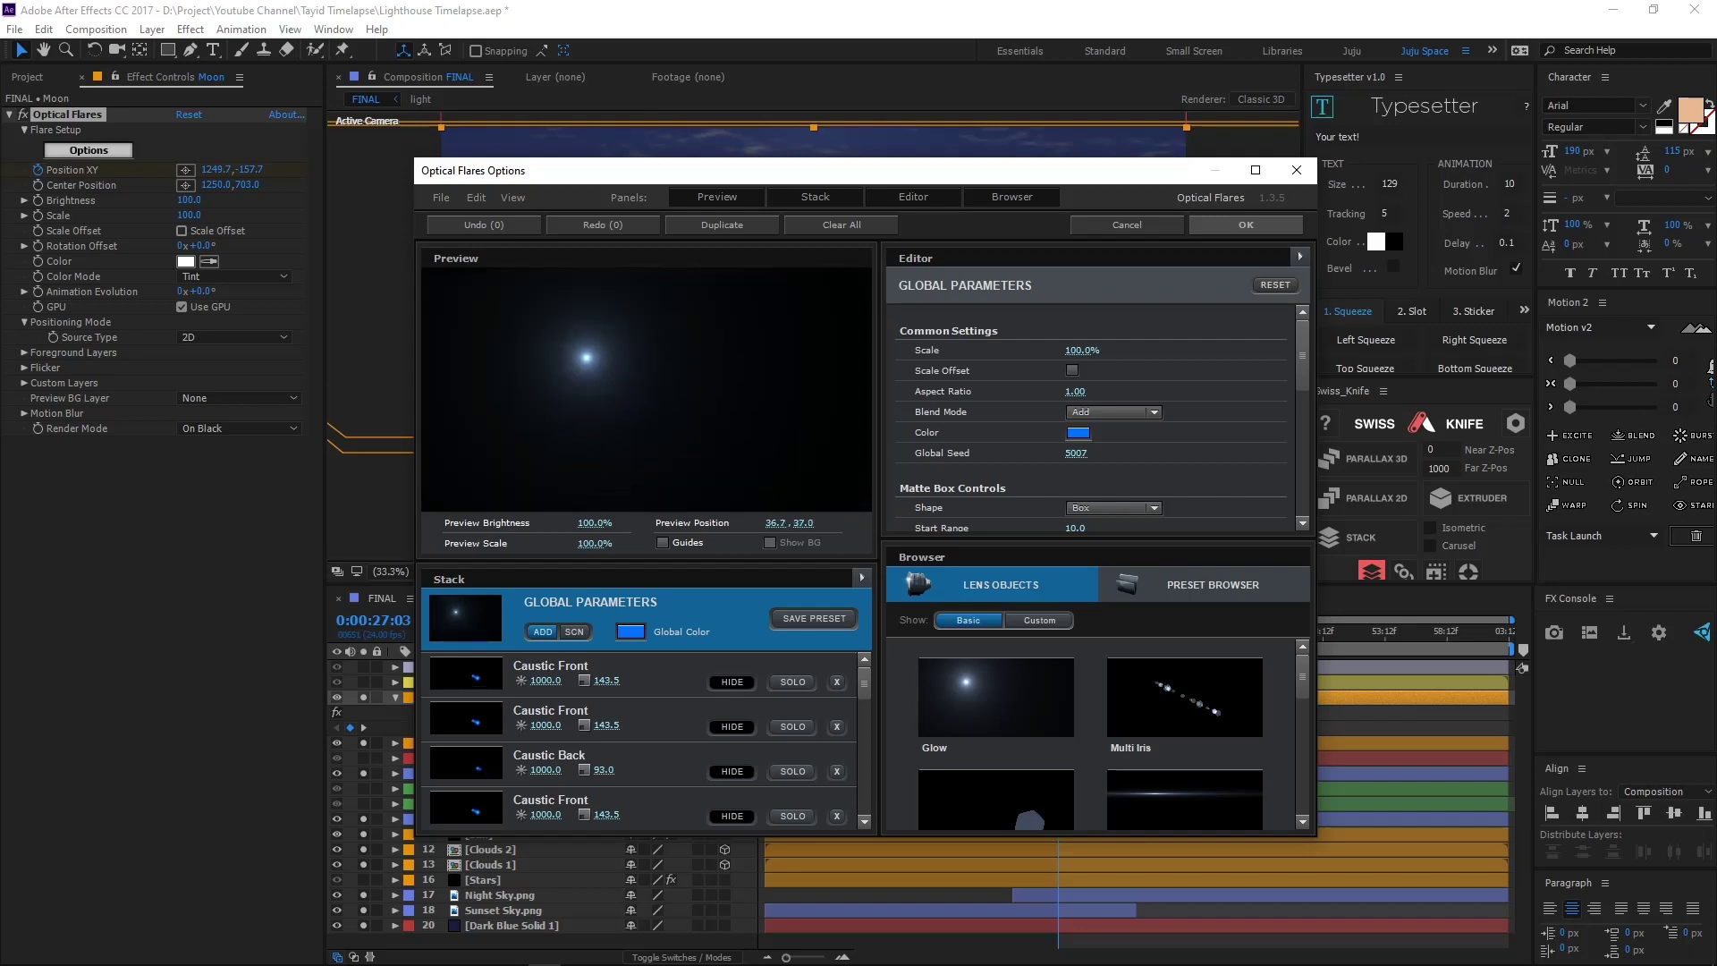
key(Return)
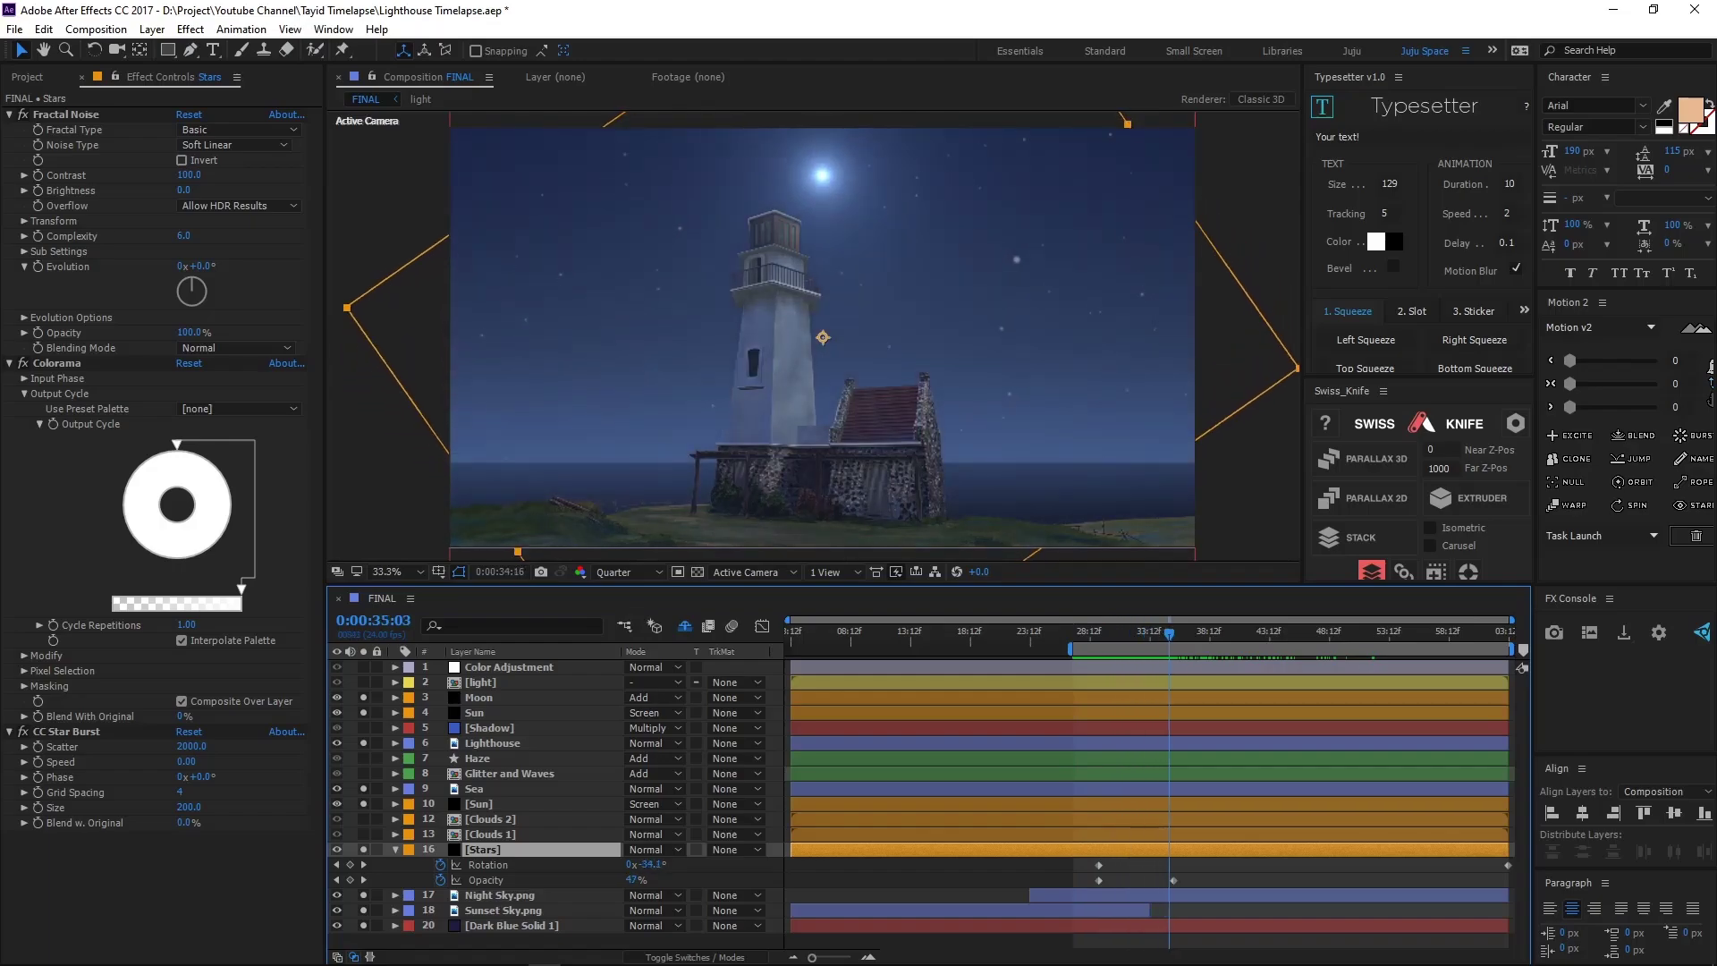
Step: Examine the Stars layer's Fractal Noise, Colorama and CC Star Burst effects and play the star rotation
click(65, 114)
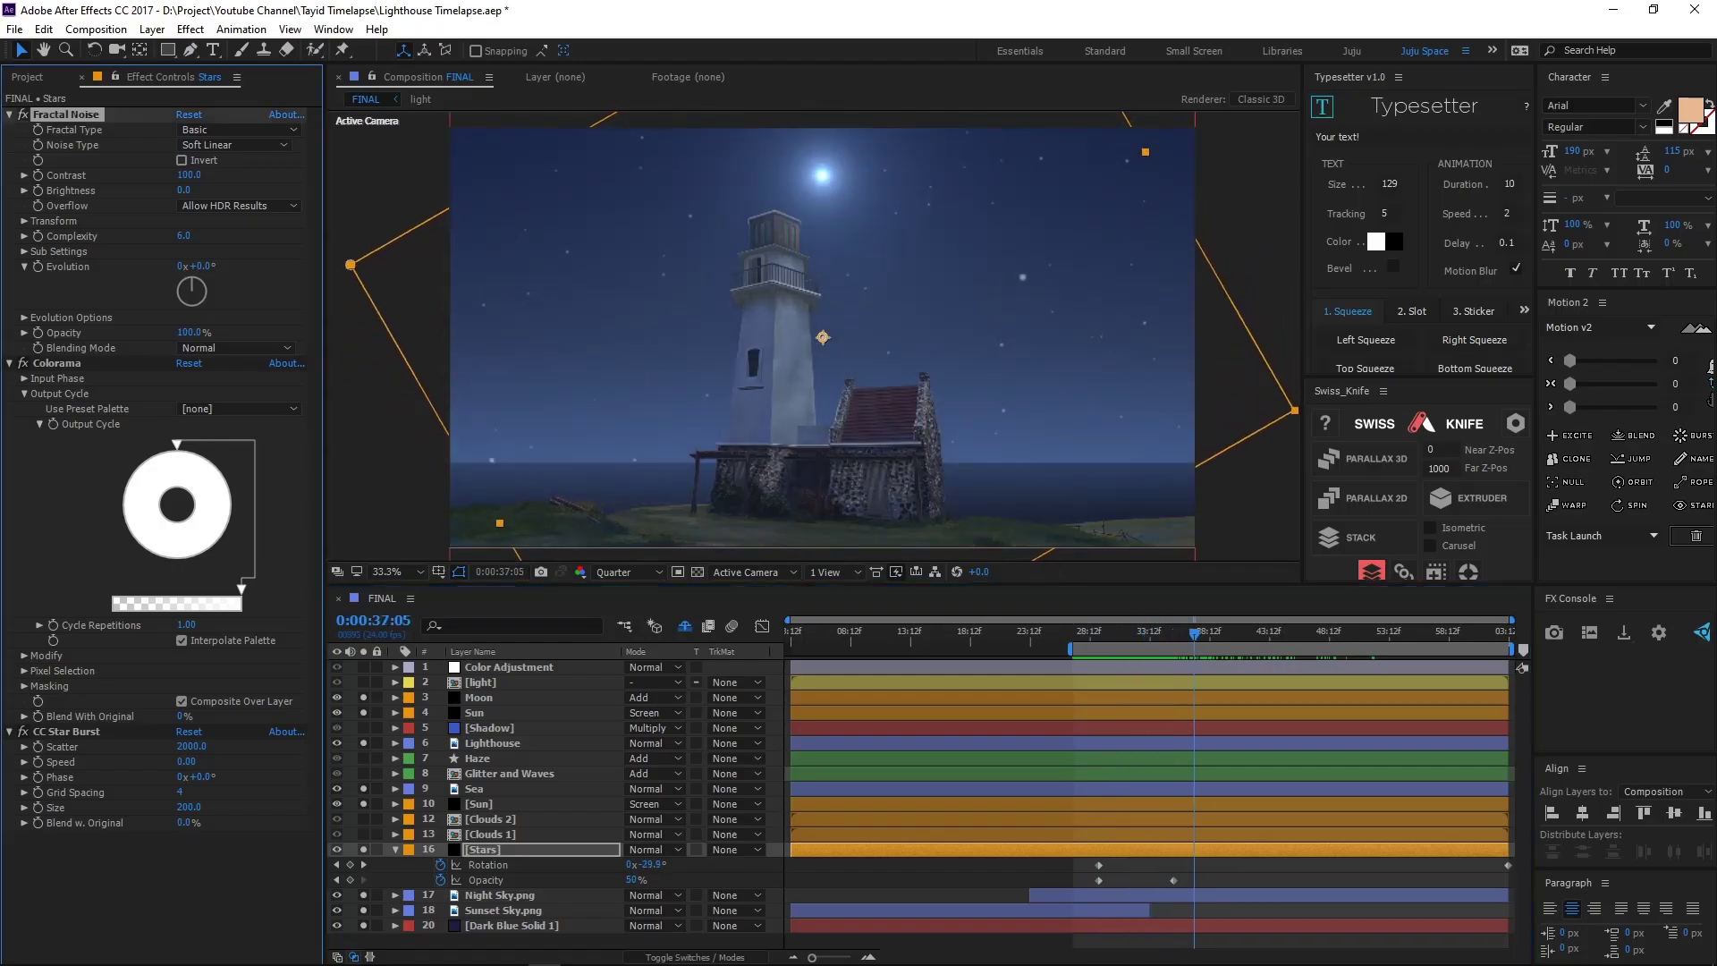
click(56, 363)
click(66, 732)
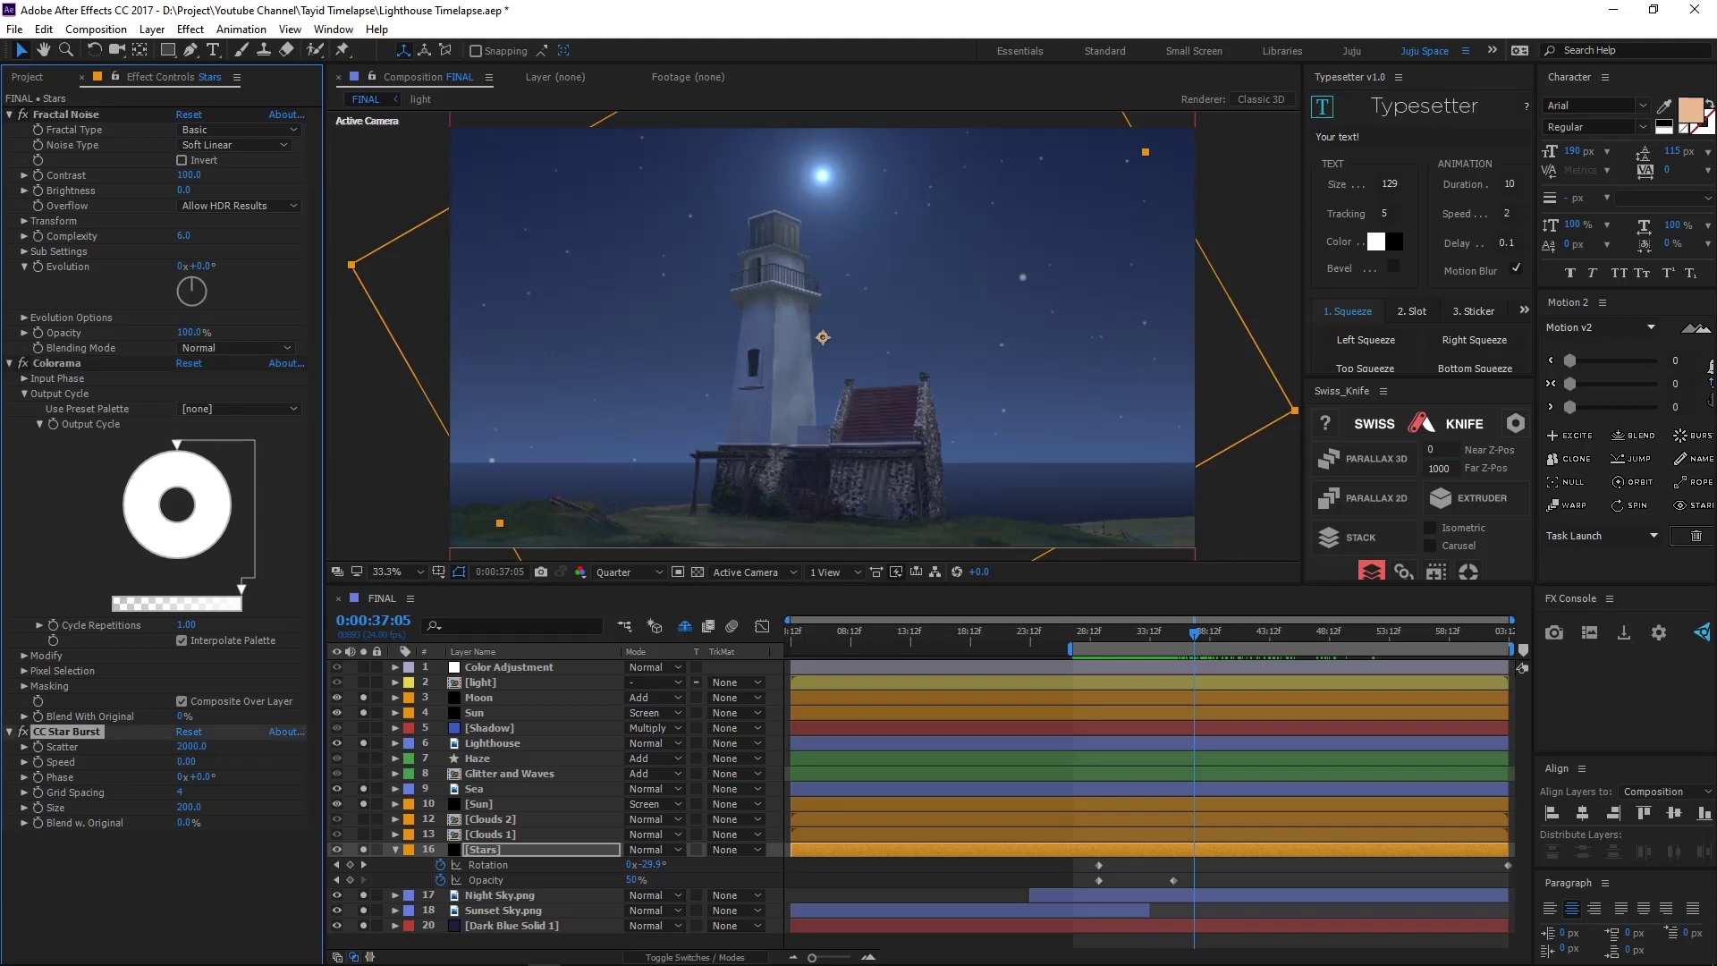
click(56, 363)
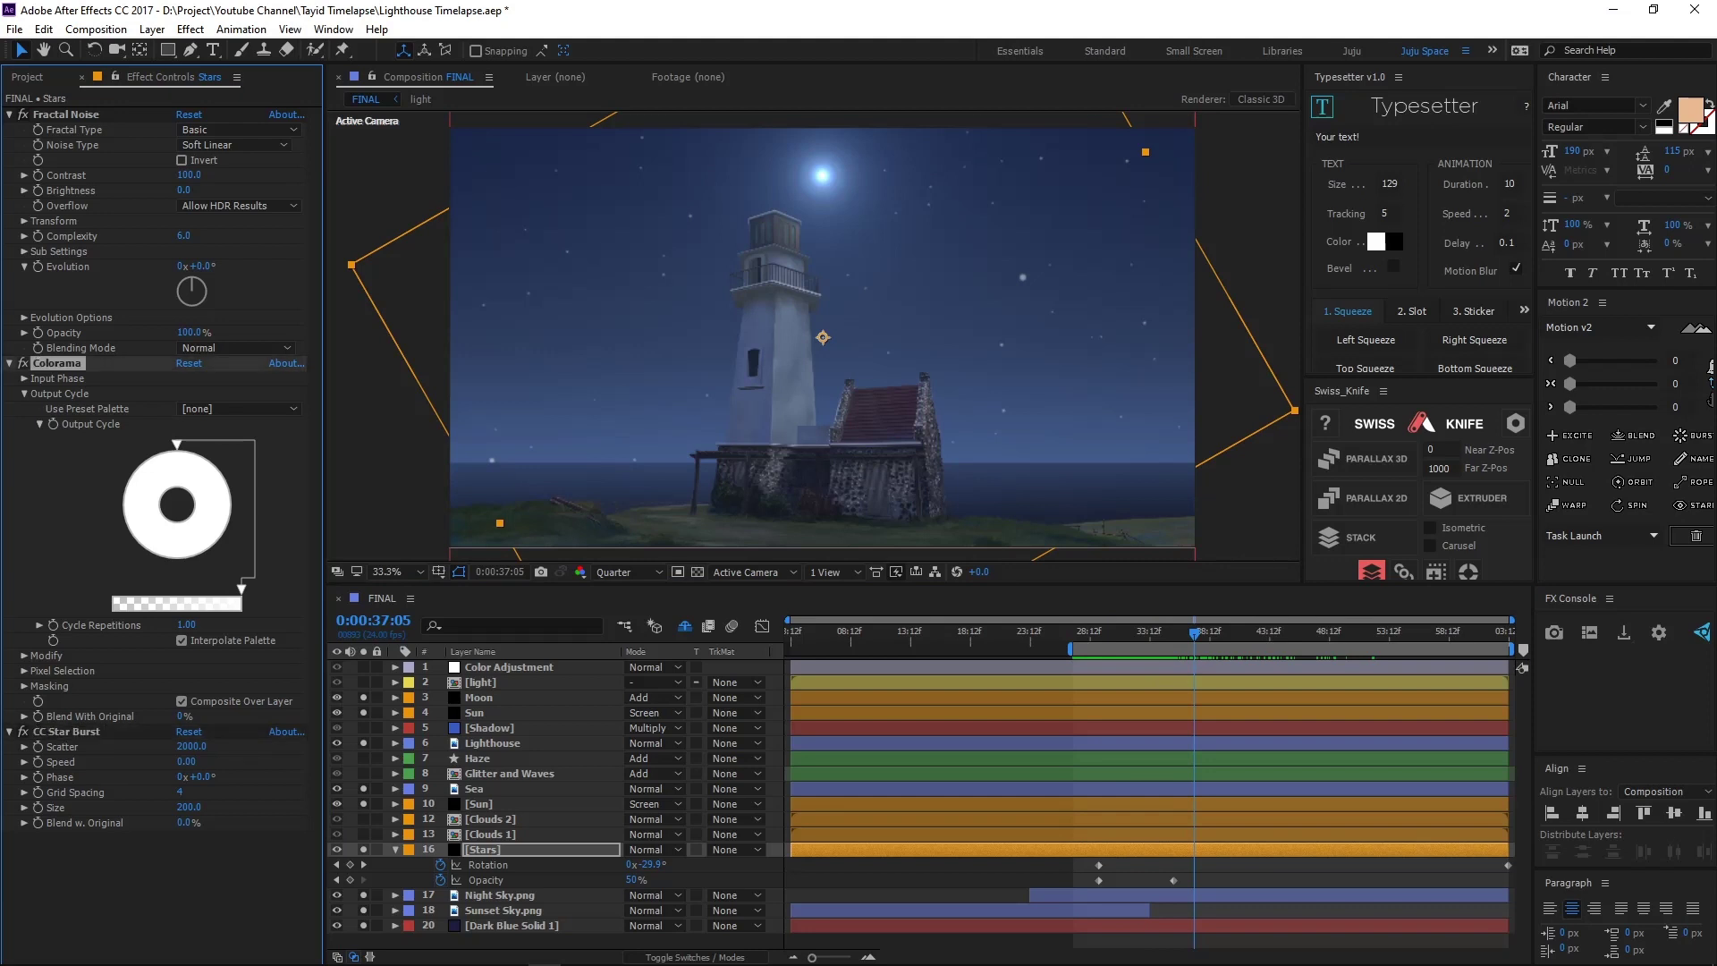
click(191, 746)
key(space)
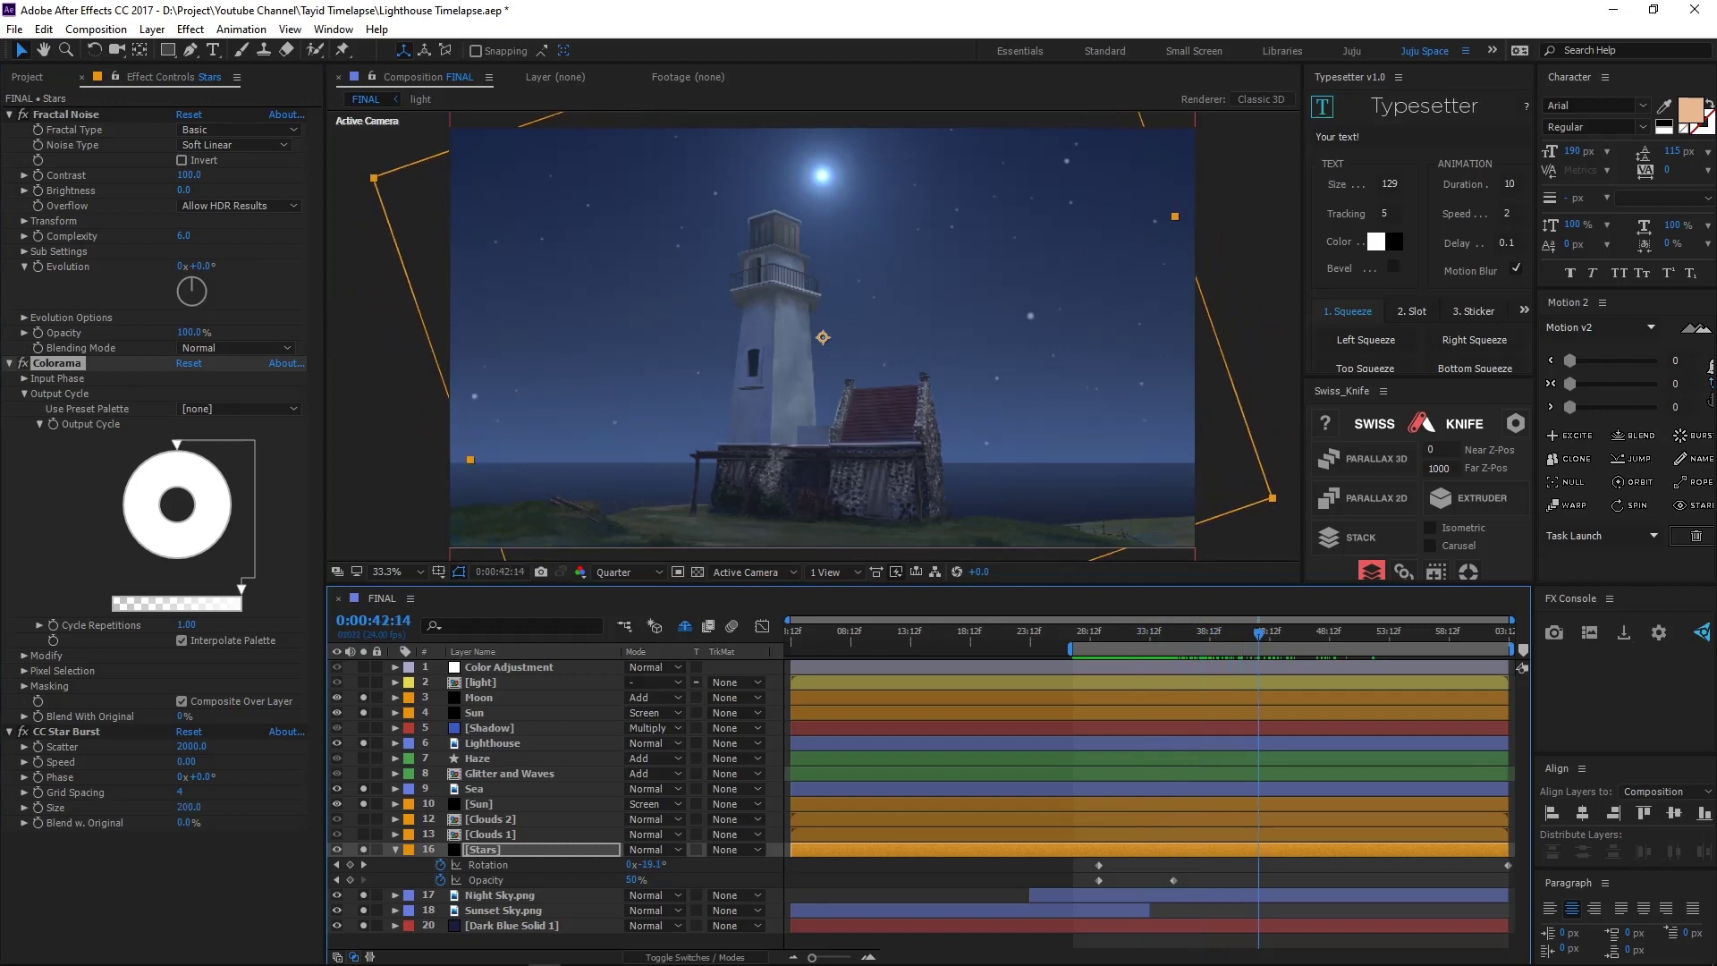
Step: Set the Size of CC Star Burst on the Stars layer to 50 and scrub back to the last Opacity keyframe
click(189, 807)
text(50)
key(Return)
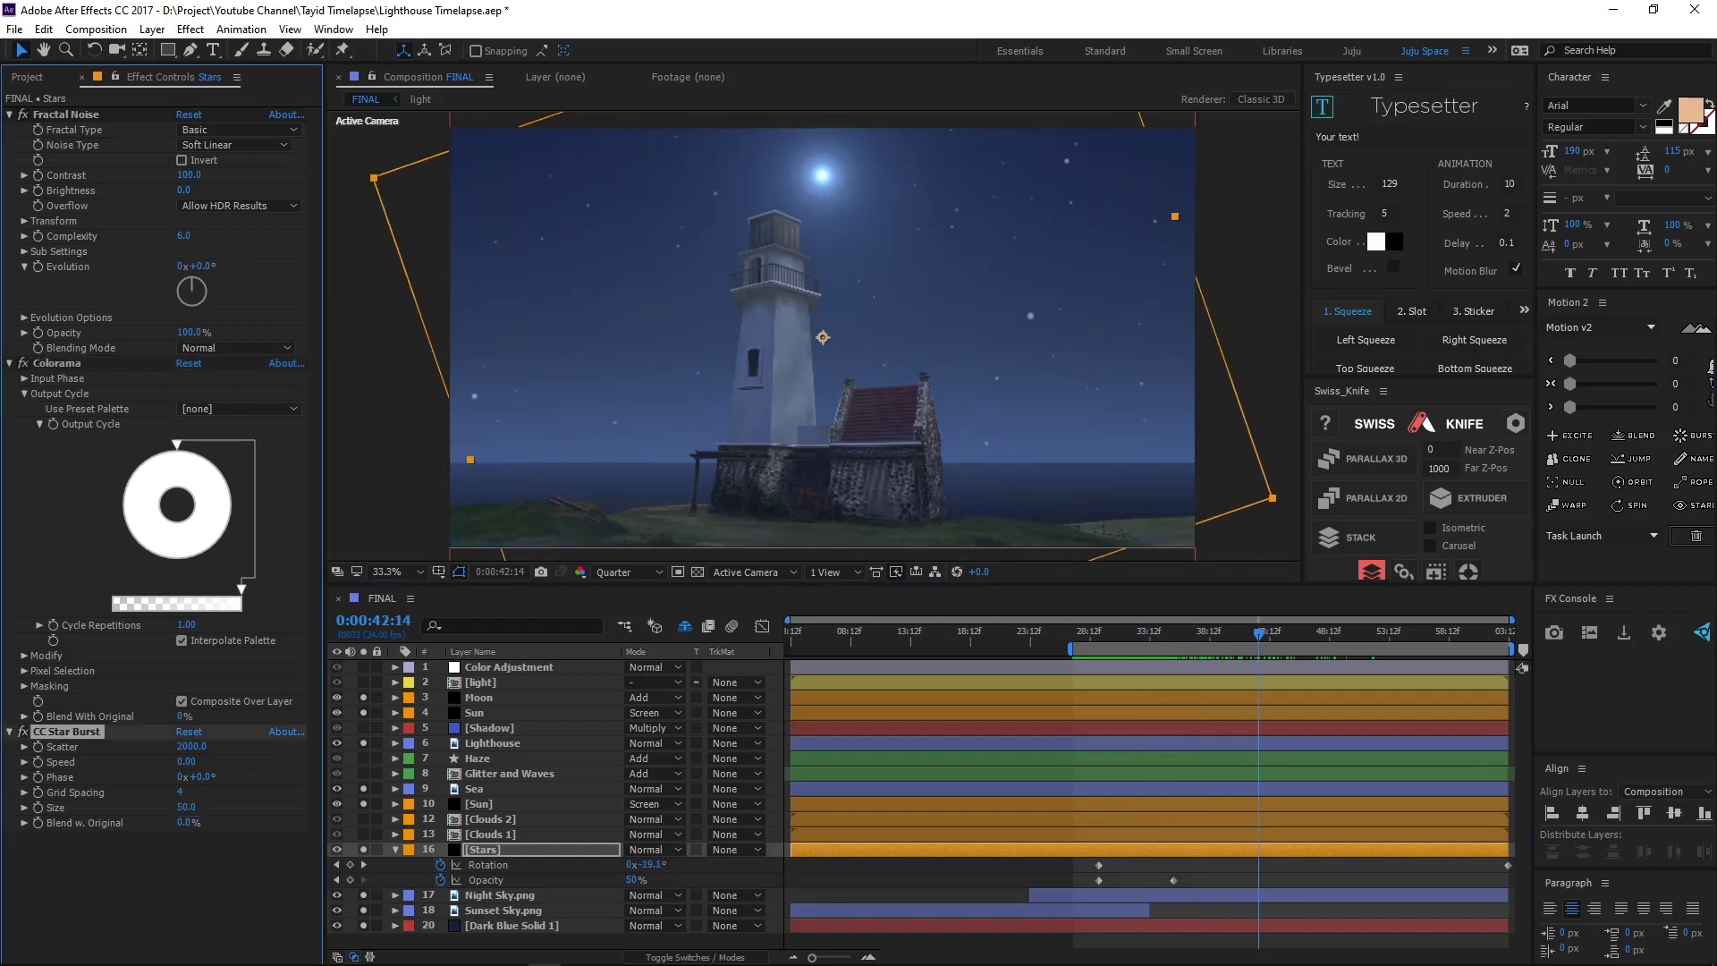
drag(1259, 632, 1174, 633)
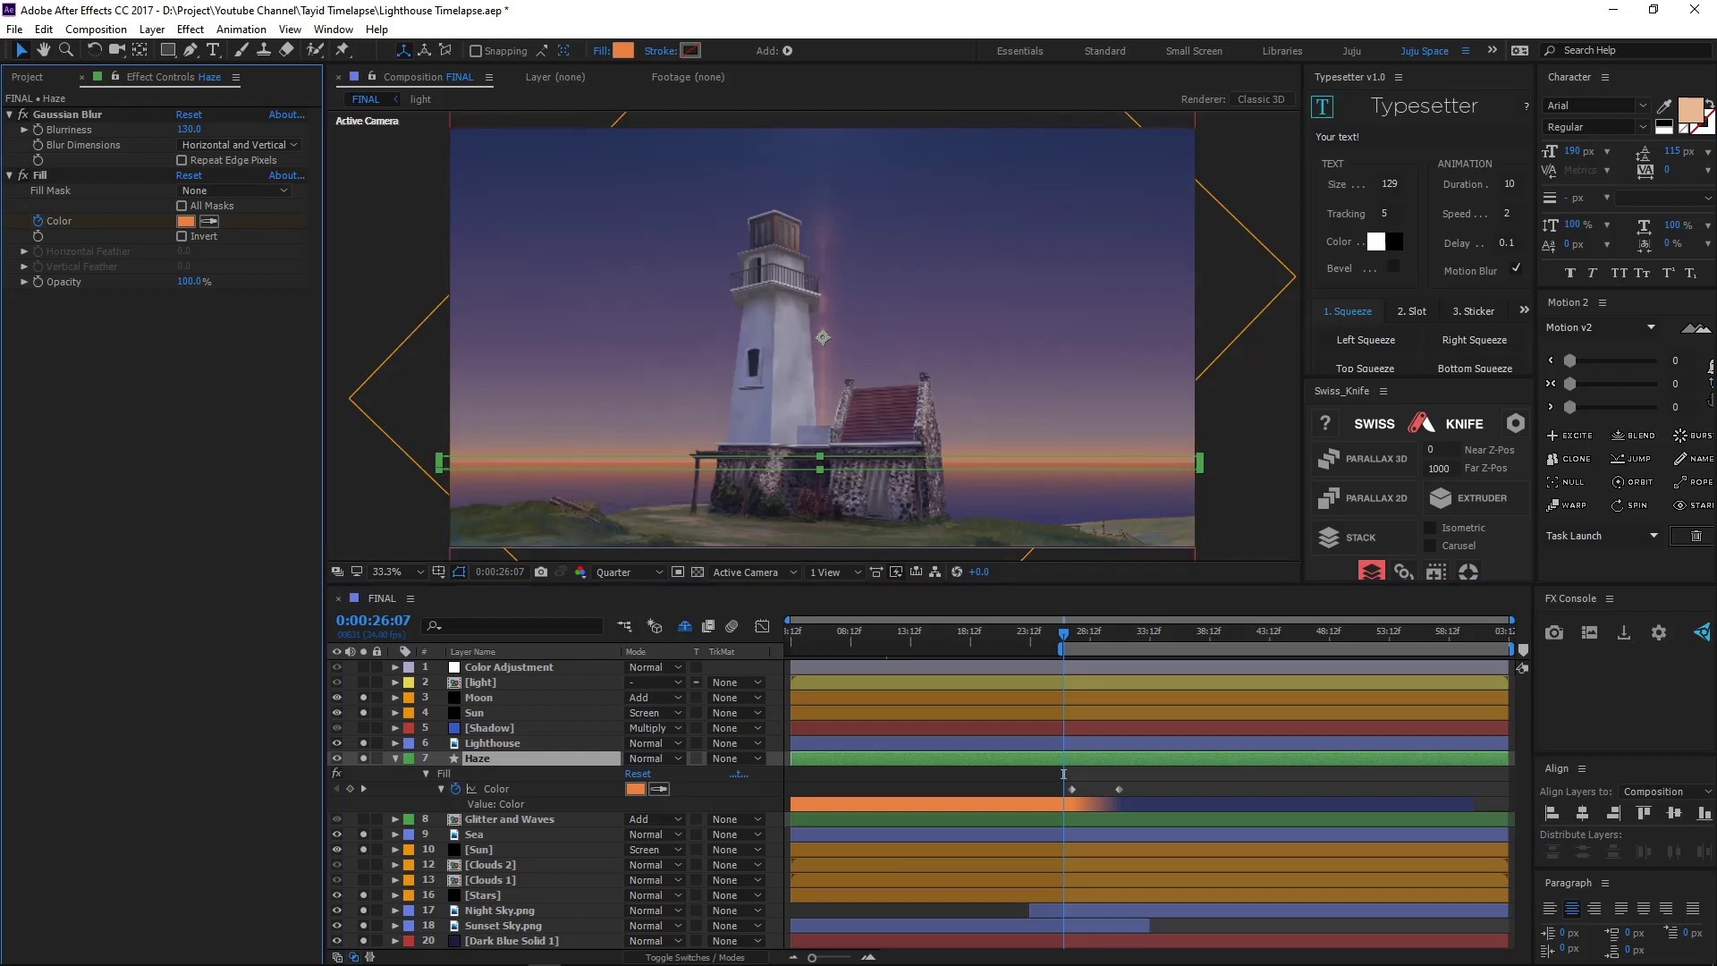
Step: Scrub through the Haze layer's Fill color change to 0:00:30:17 and set the layer's blending mode to Add
drag(1063, 773, 1116, 774)
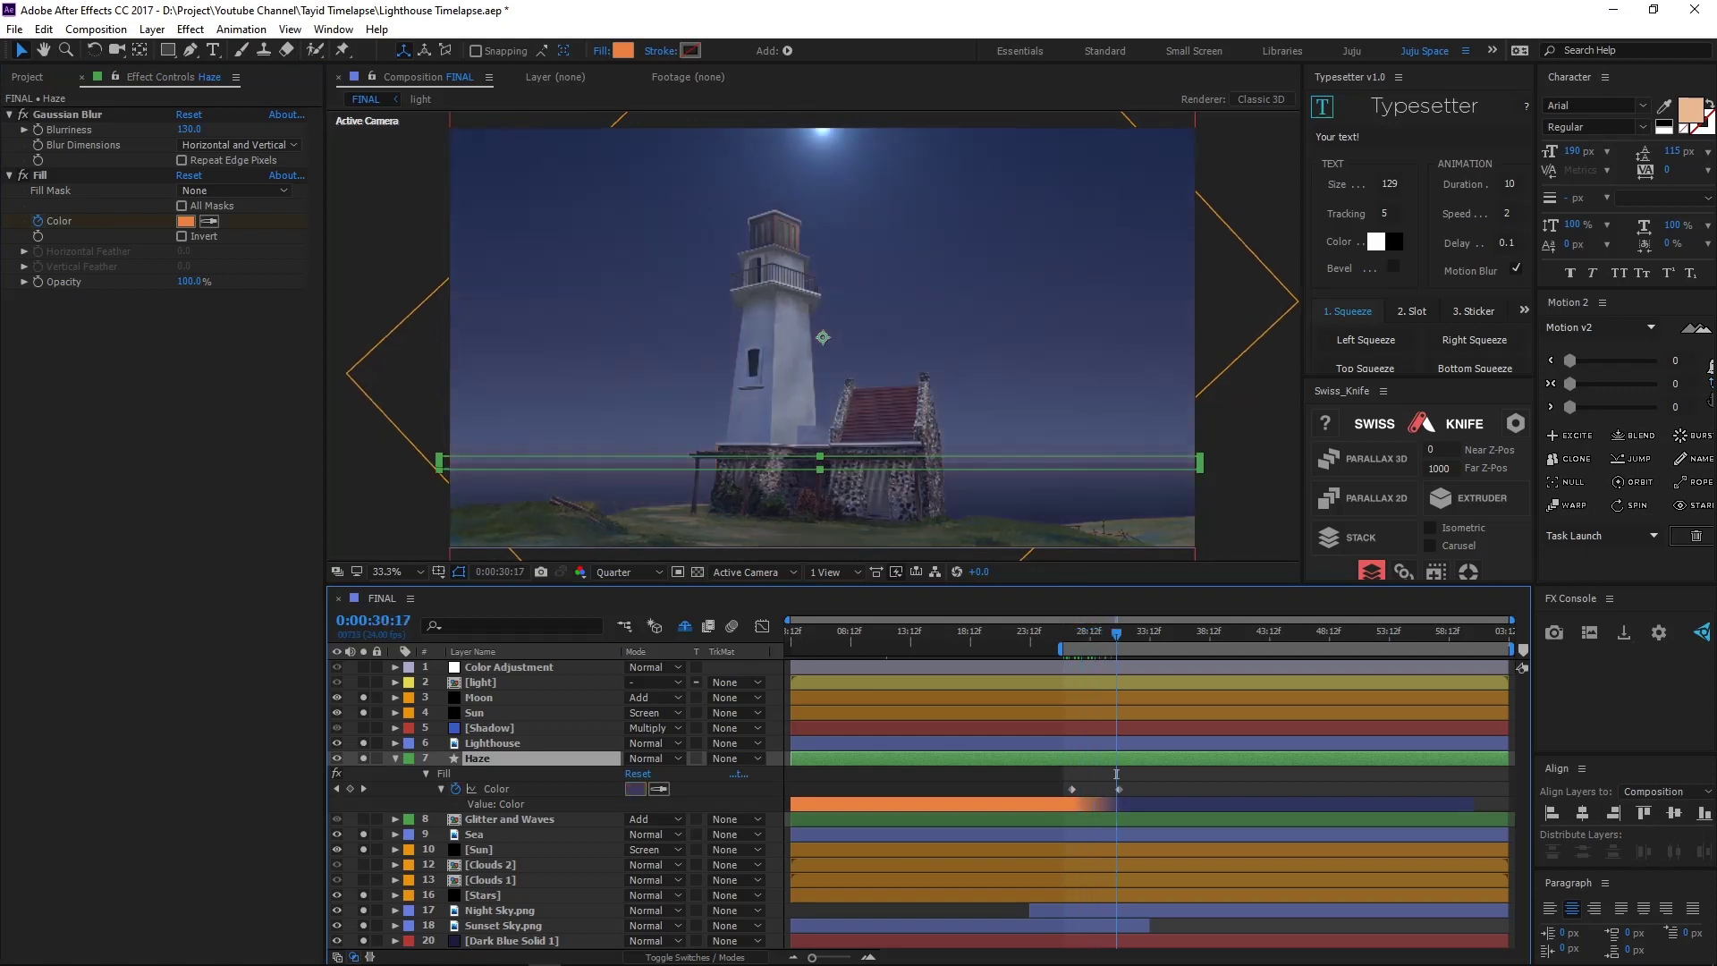
click(648, 759)
click(756, 370)
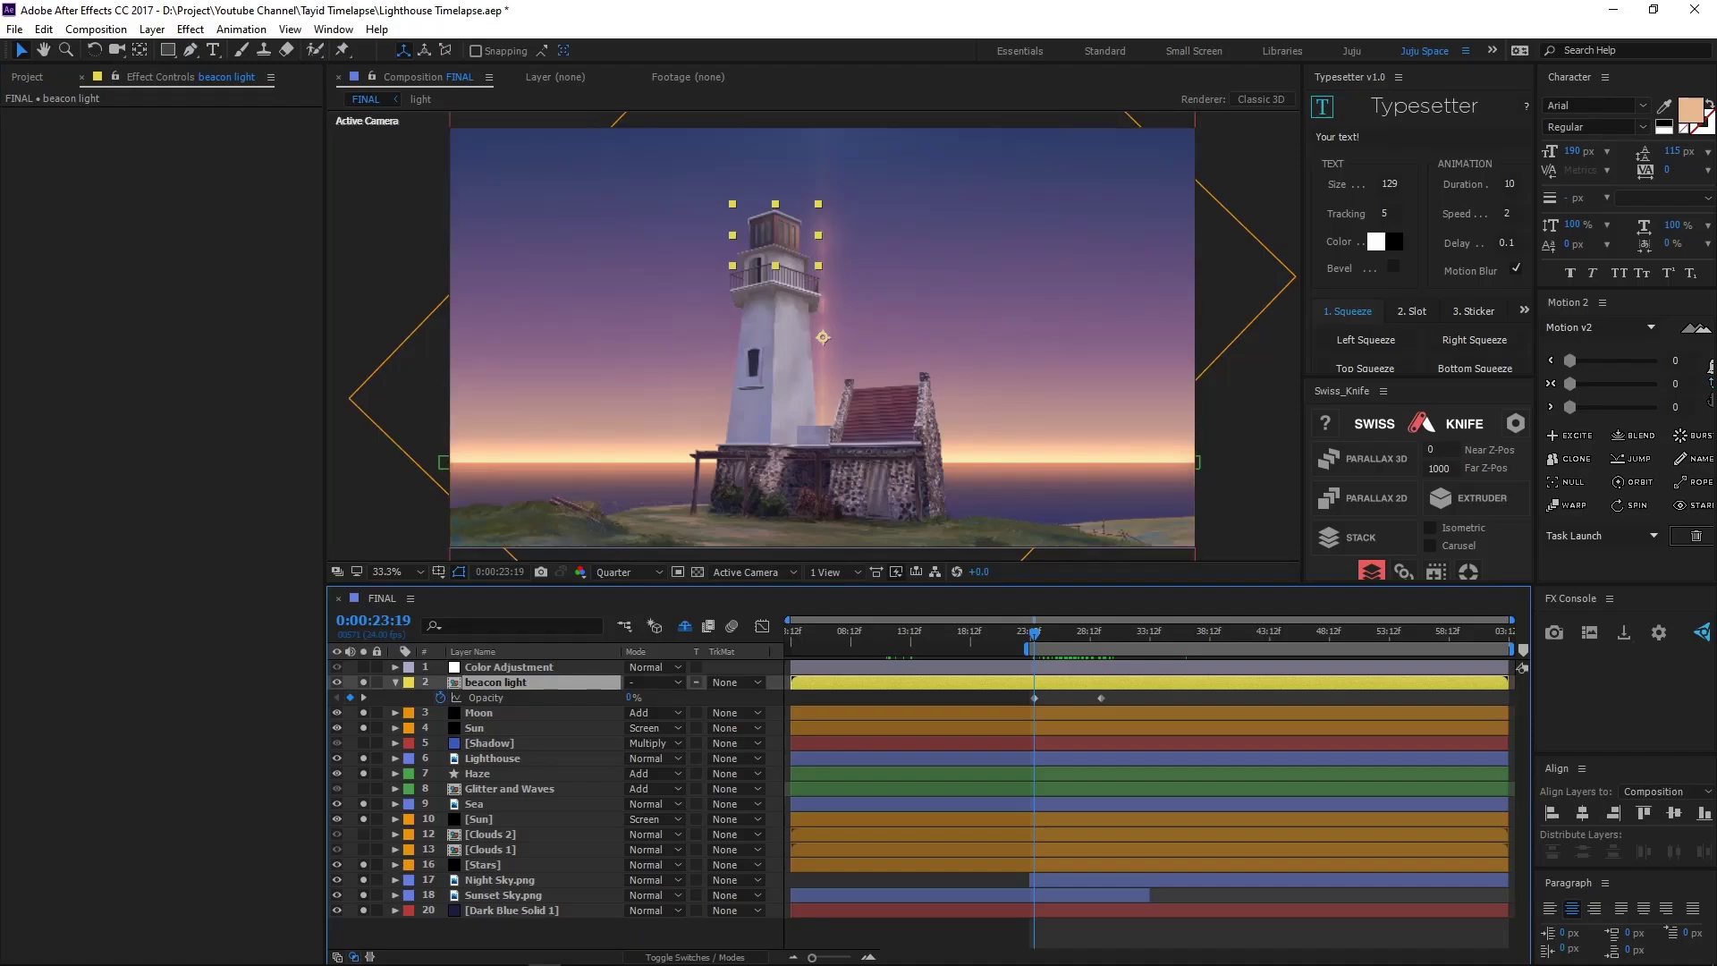
Step: Play the beacon light layer's opacity fade from its first keyframe at 0:00:23:19
key(space)
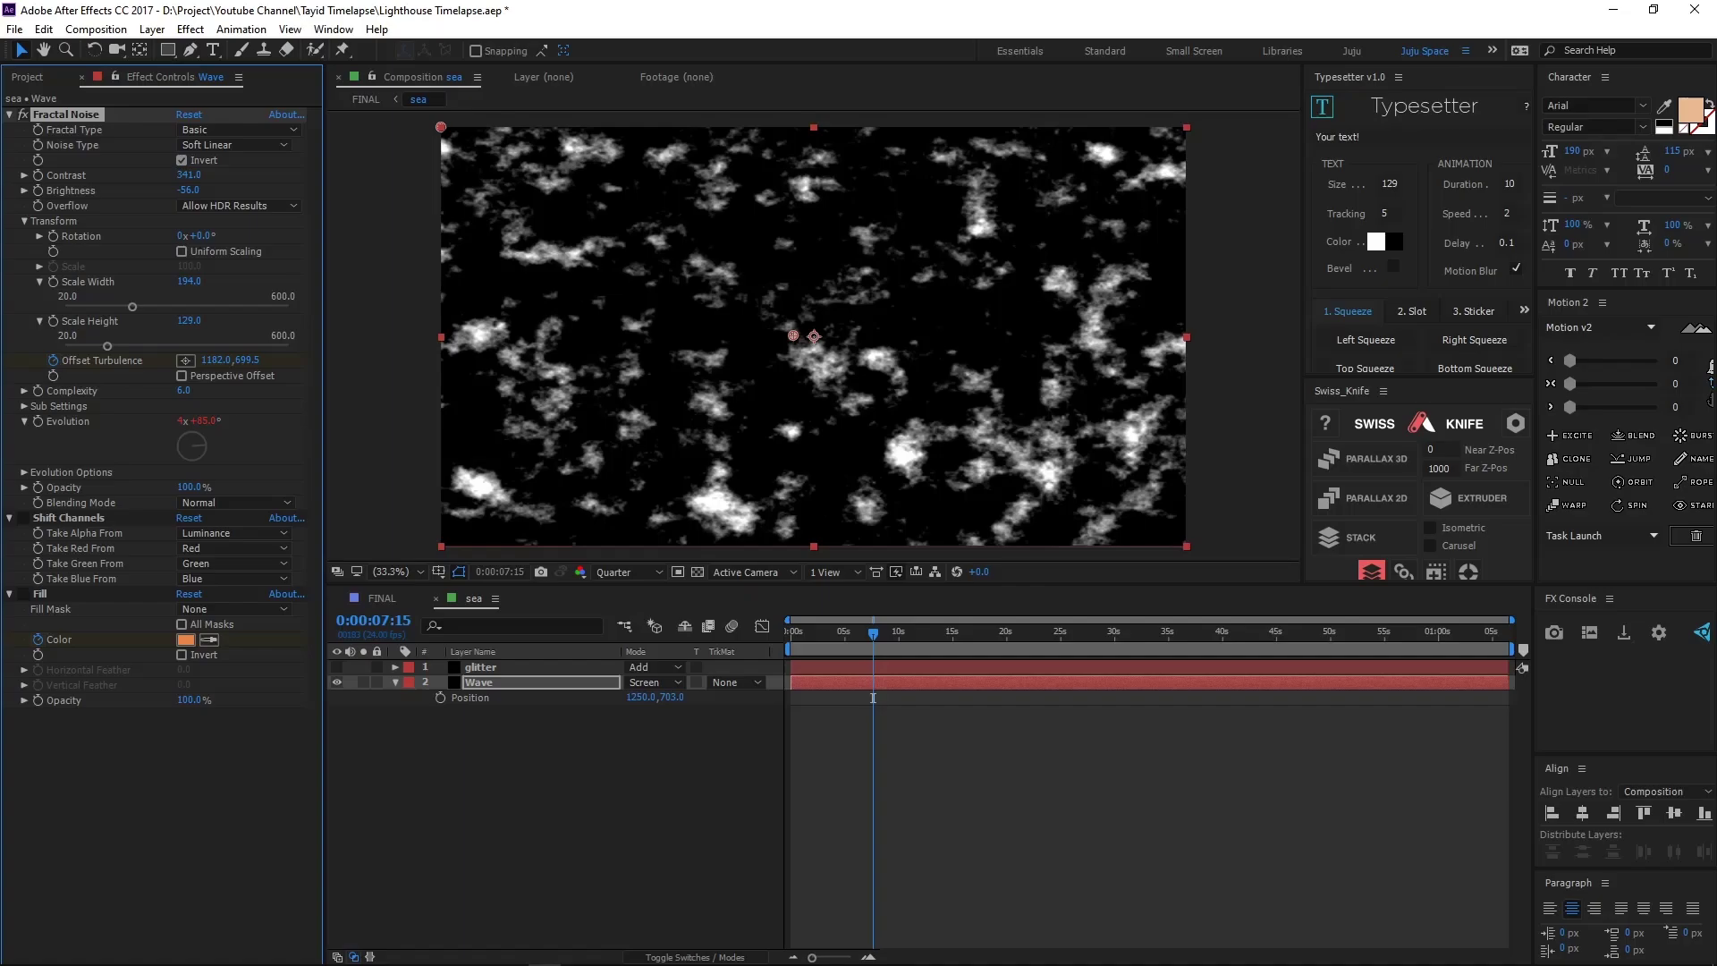
Step: Set the Fractal Noise Scale Height on the Wave layer to 2 to stretch the noise into thin horizontal waves
click(873, 697)
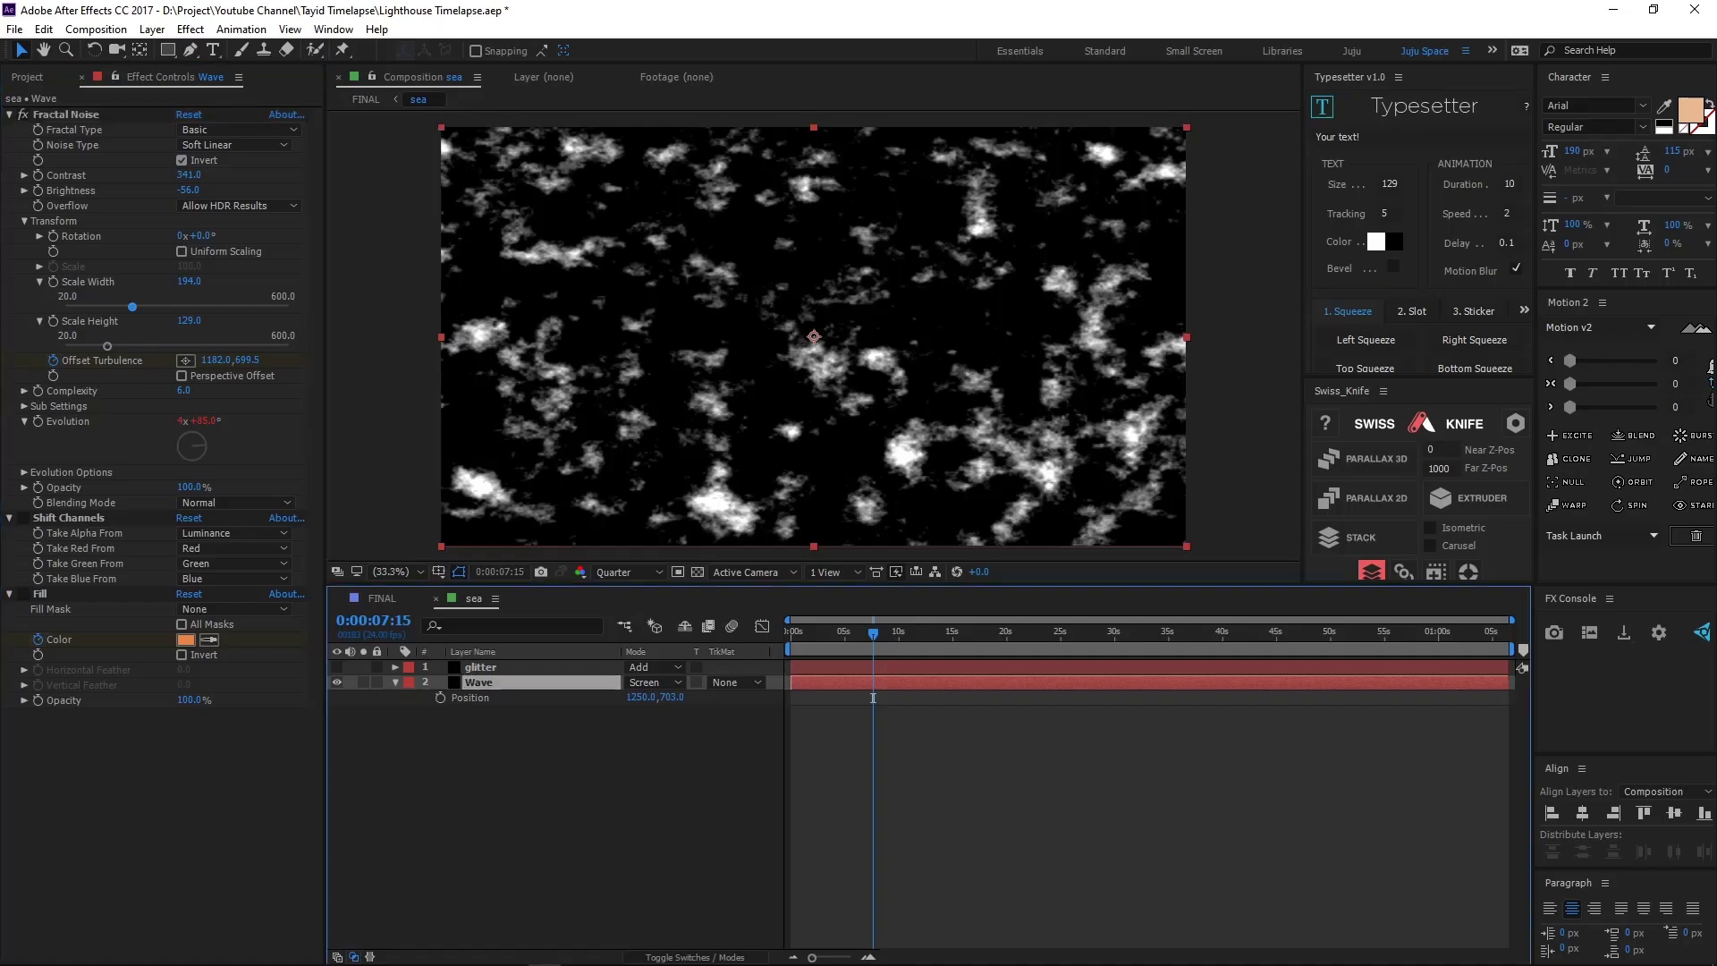
click(65, 114)
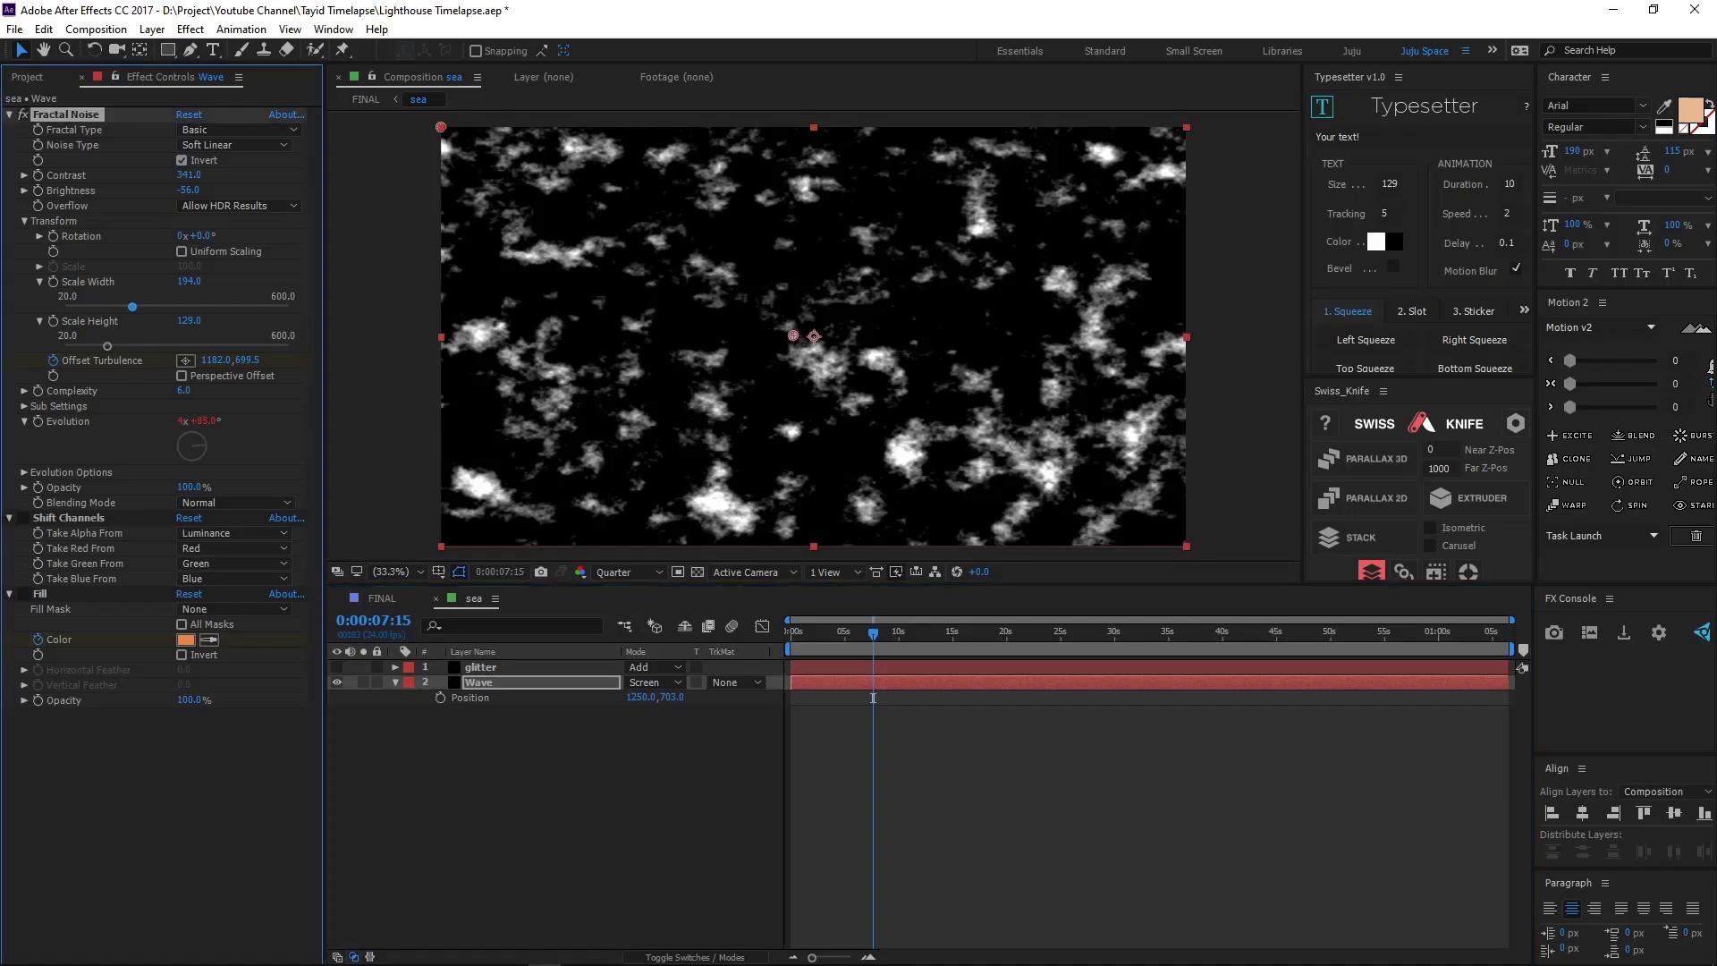
drag(107, 347, 73, 346)
click(186, 320)
text(2)
key(Return)
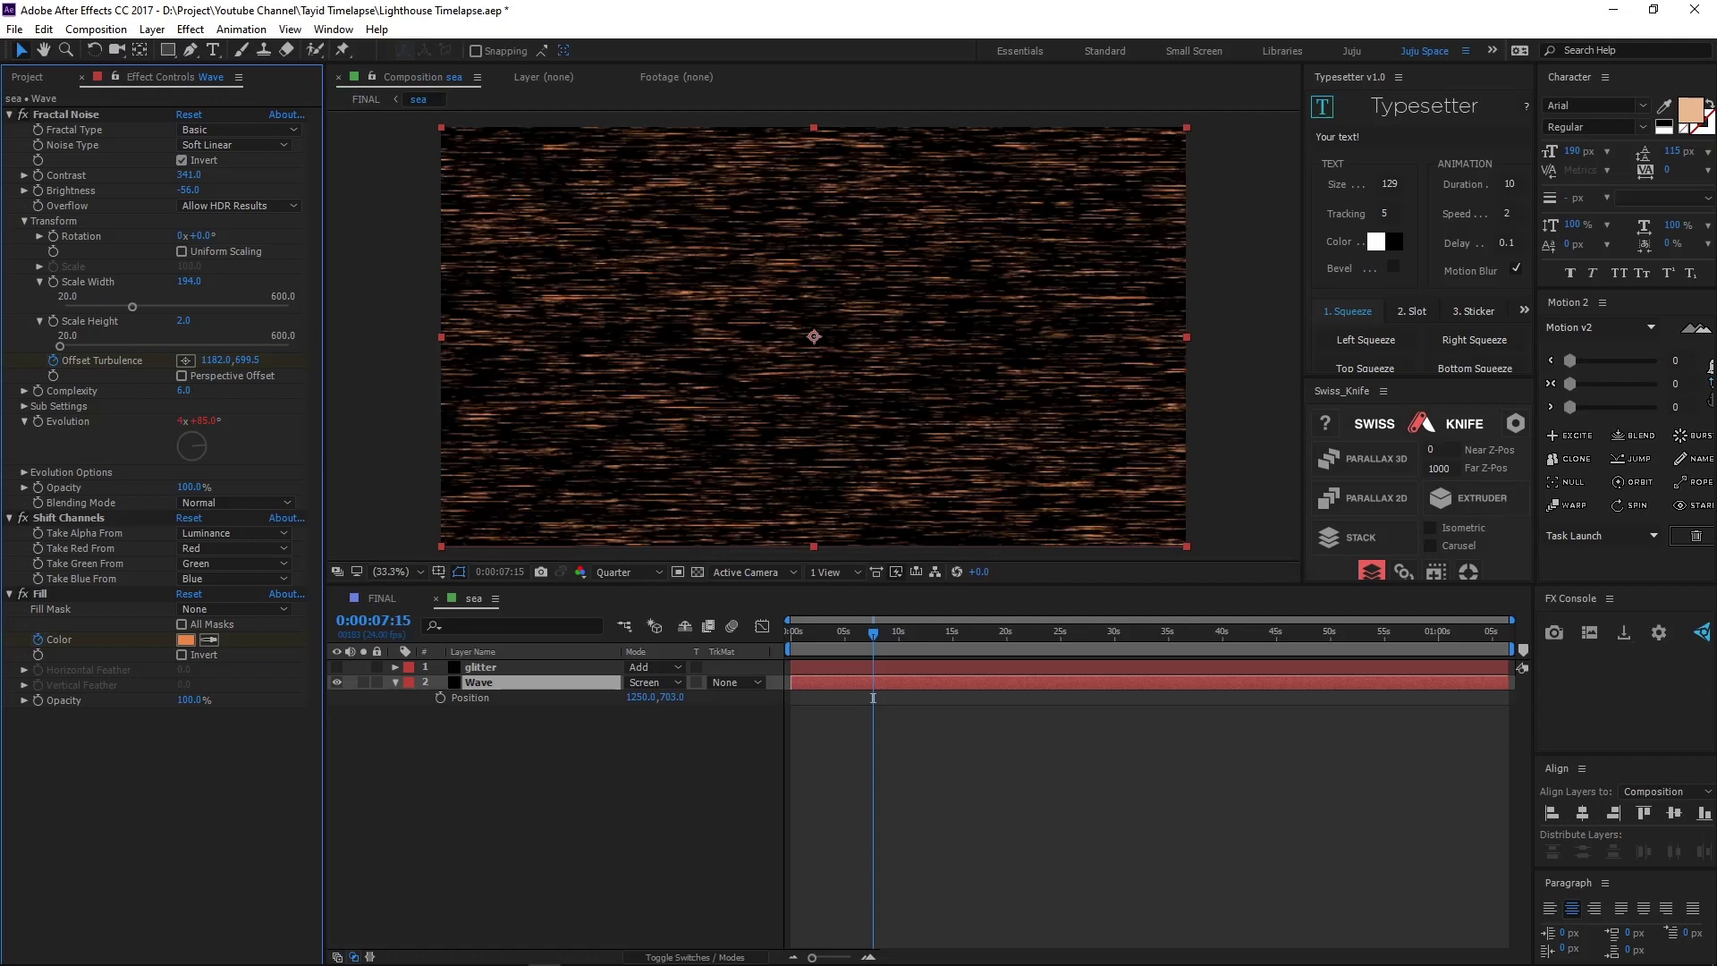
Step: Reveal the Wave layer's keyframes and scrub to the first Fill Color keyframe at 0:00:27:04
key(u)
drag(872, 633, 1084, 633)
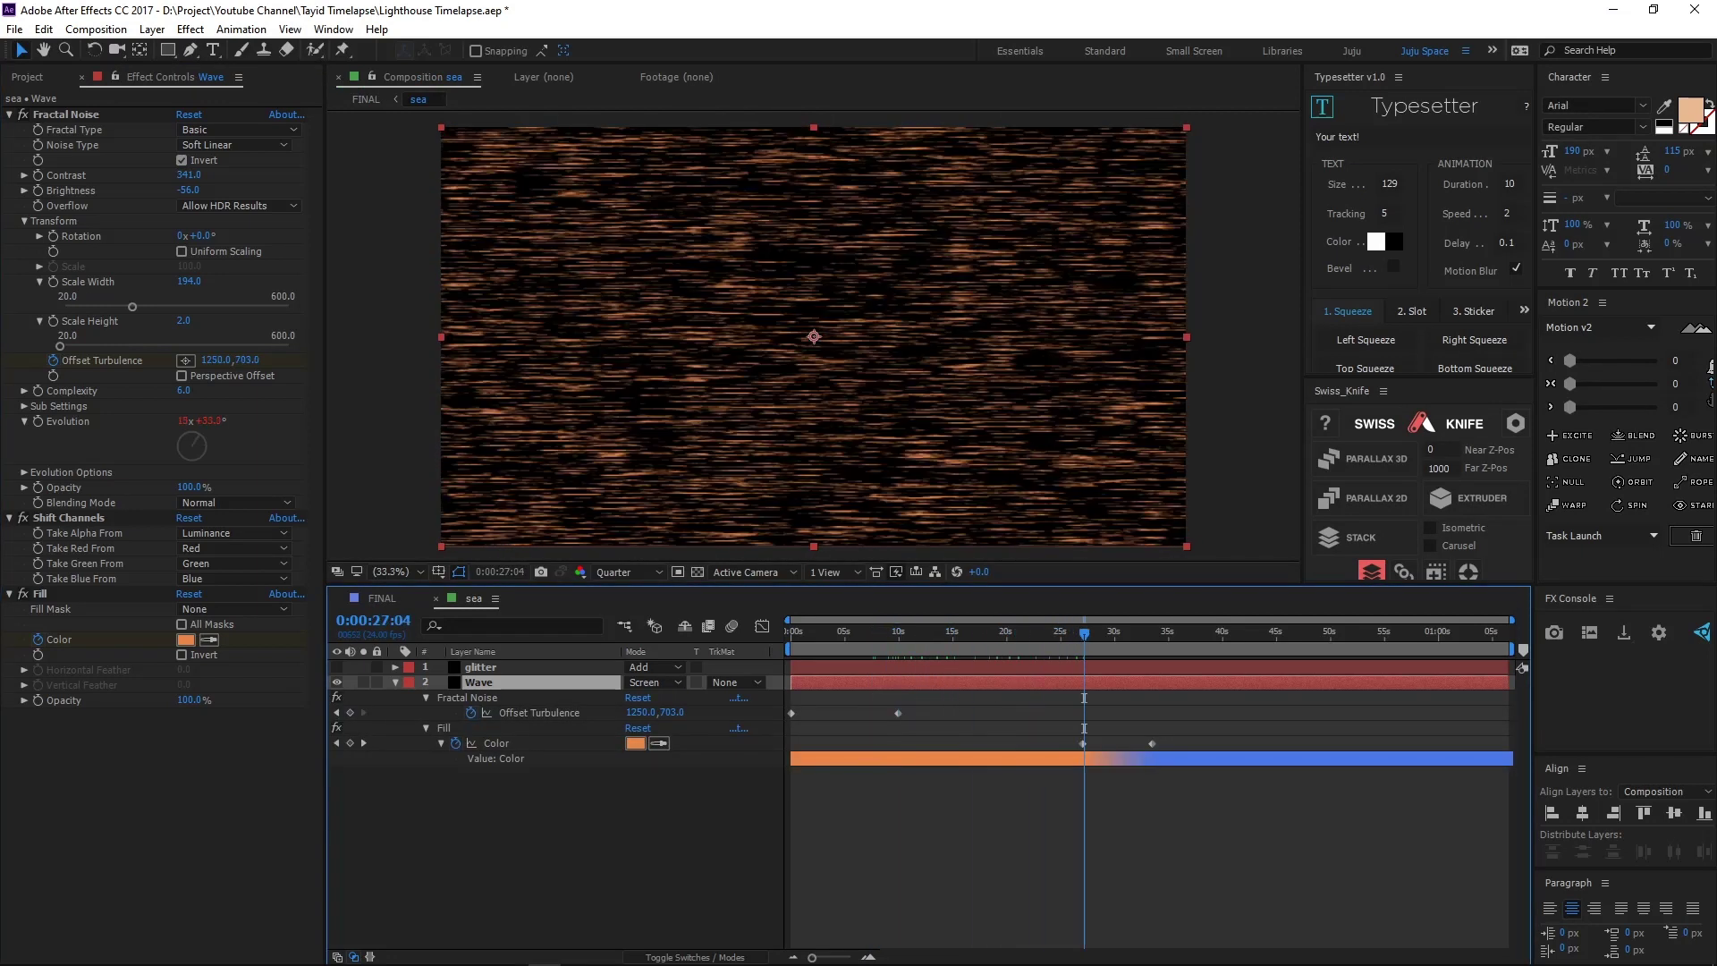
Step: Squash the Wave layer to 30% vertical scale and lower it to position 1250, 1355
key(s)
click(684, 697)
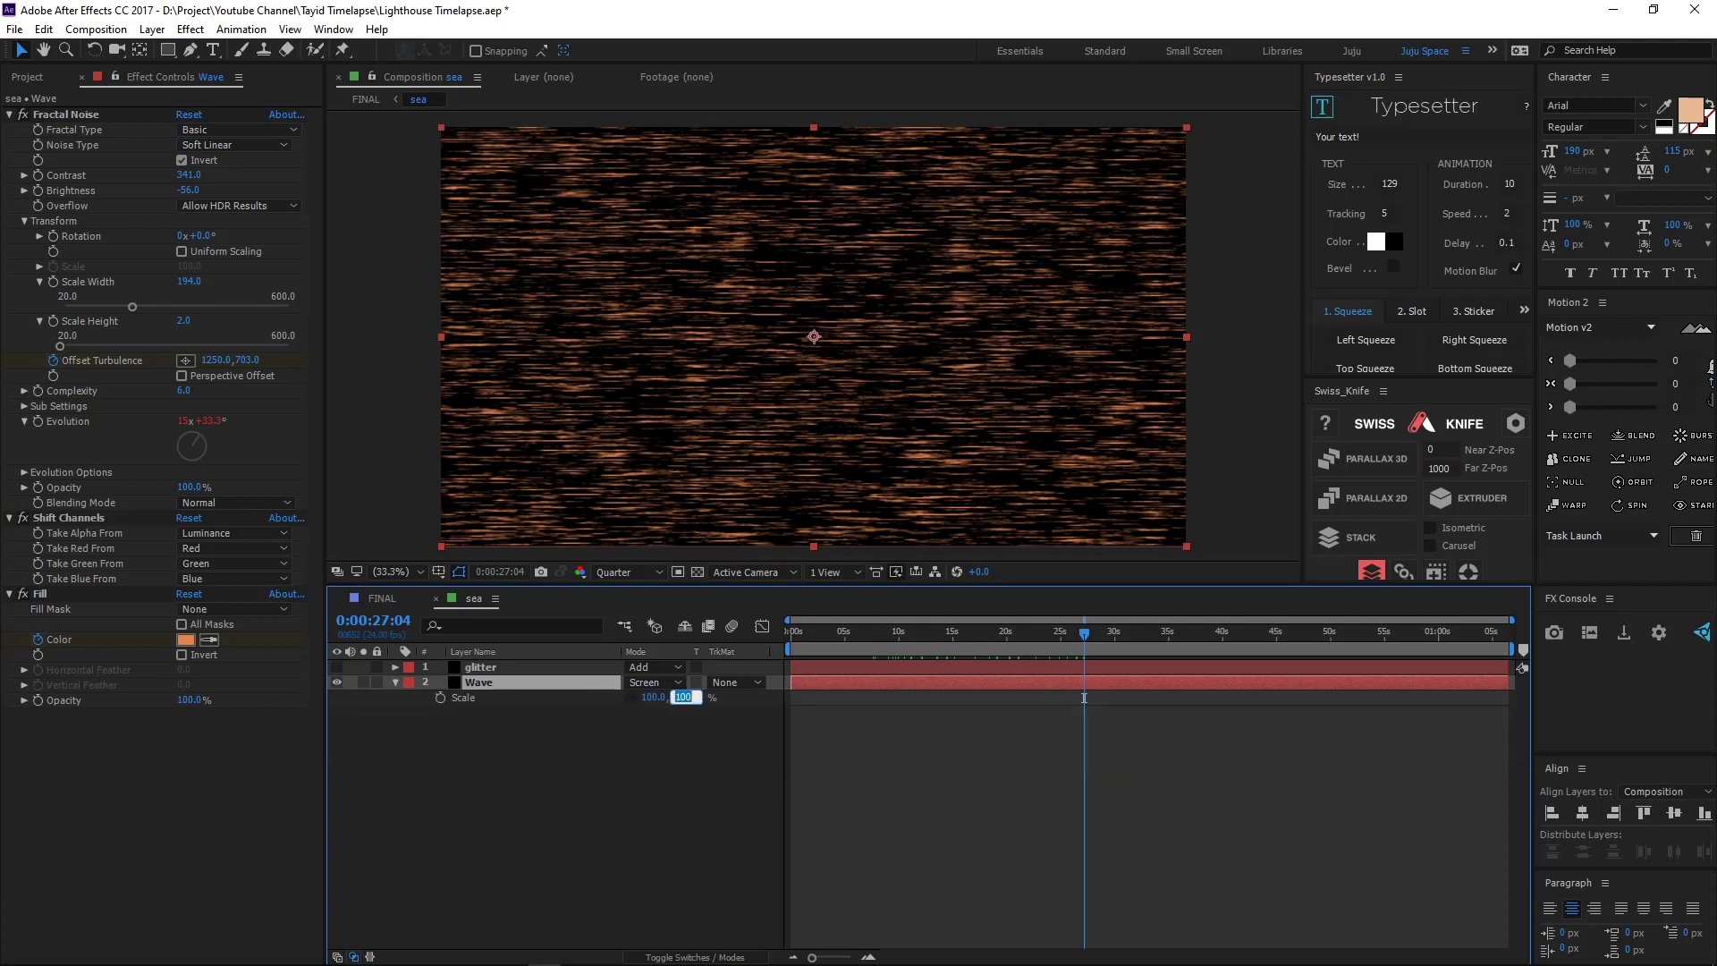
text(30)
key(Return)
key(p)
drag(672, 698, 1256, 697)
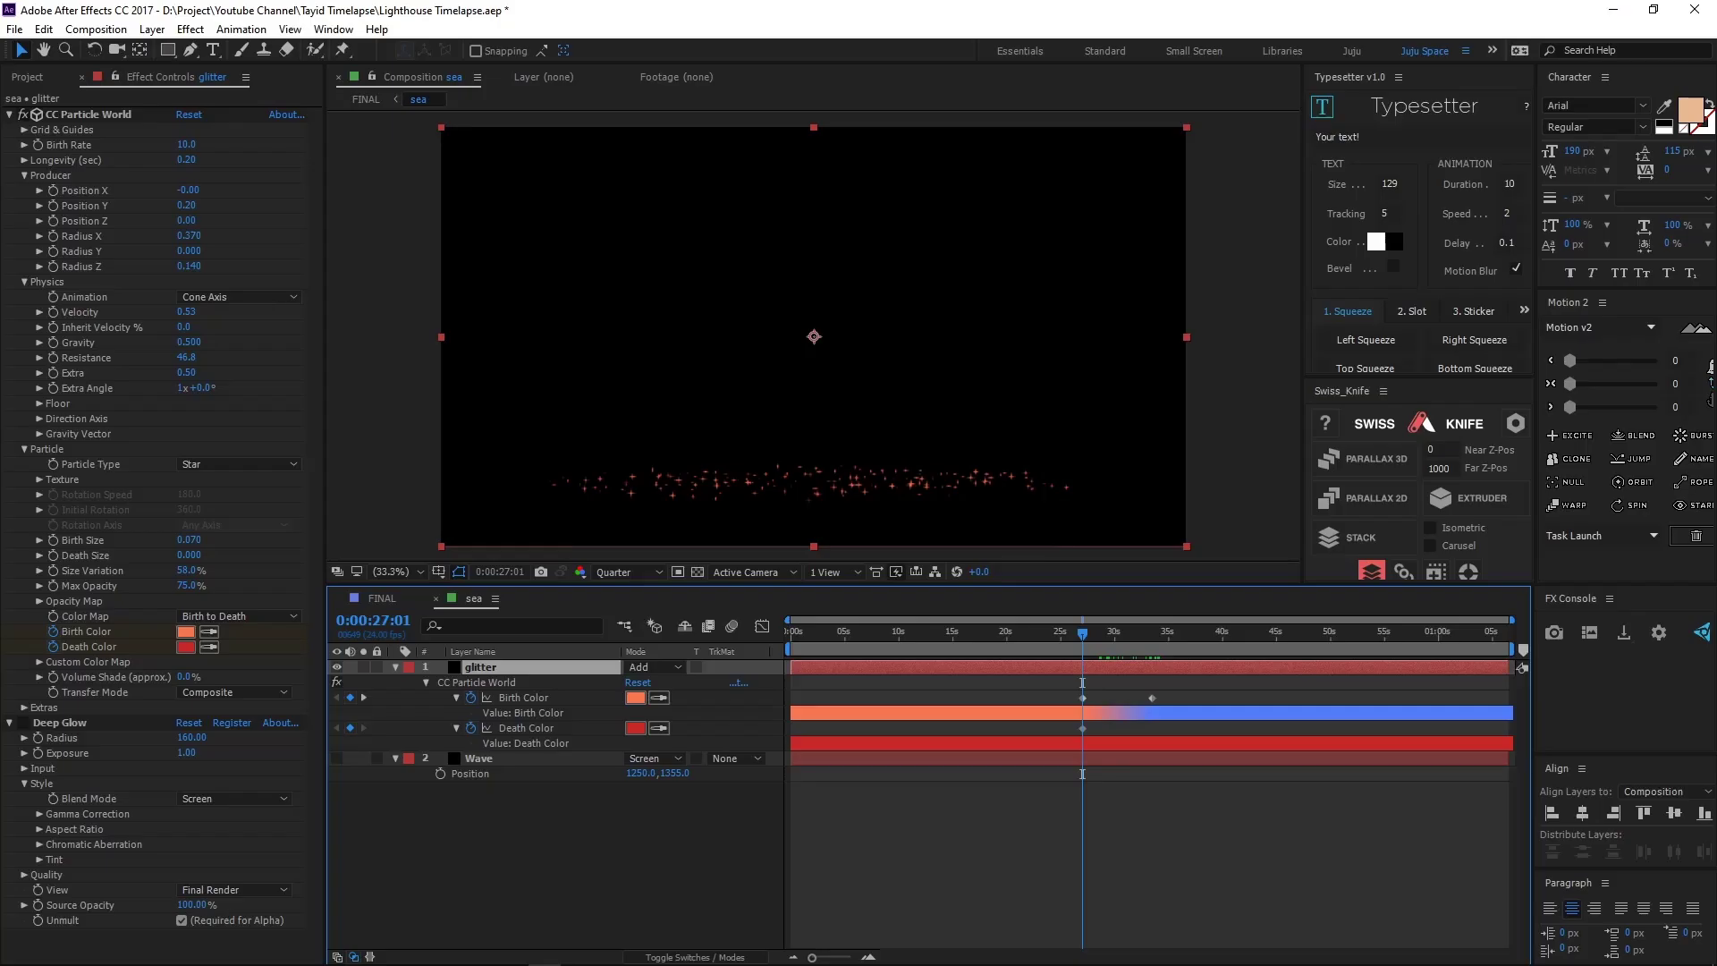
Step: Inspect the glitter layer's CC Particle World and Deep Glow effects, keeping the particle Physics Animation on Cone Axis
click(87, 114)
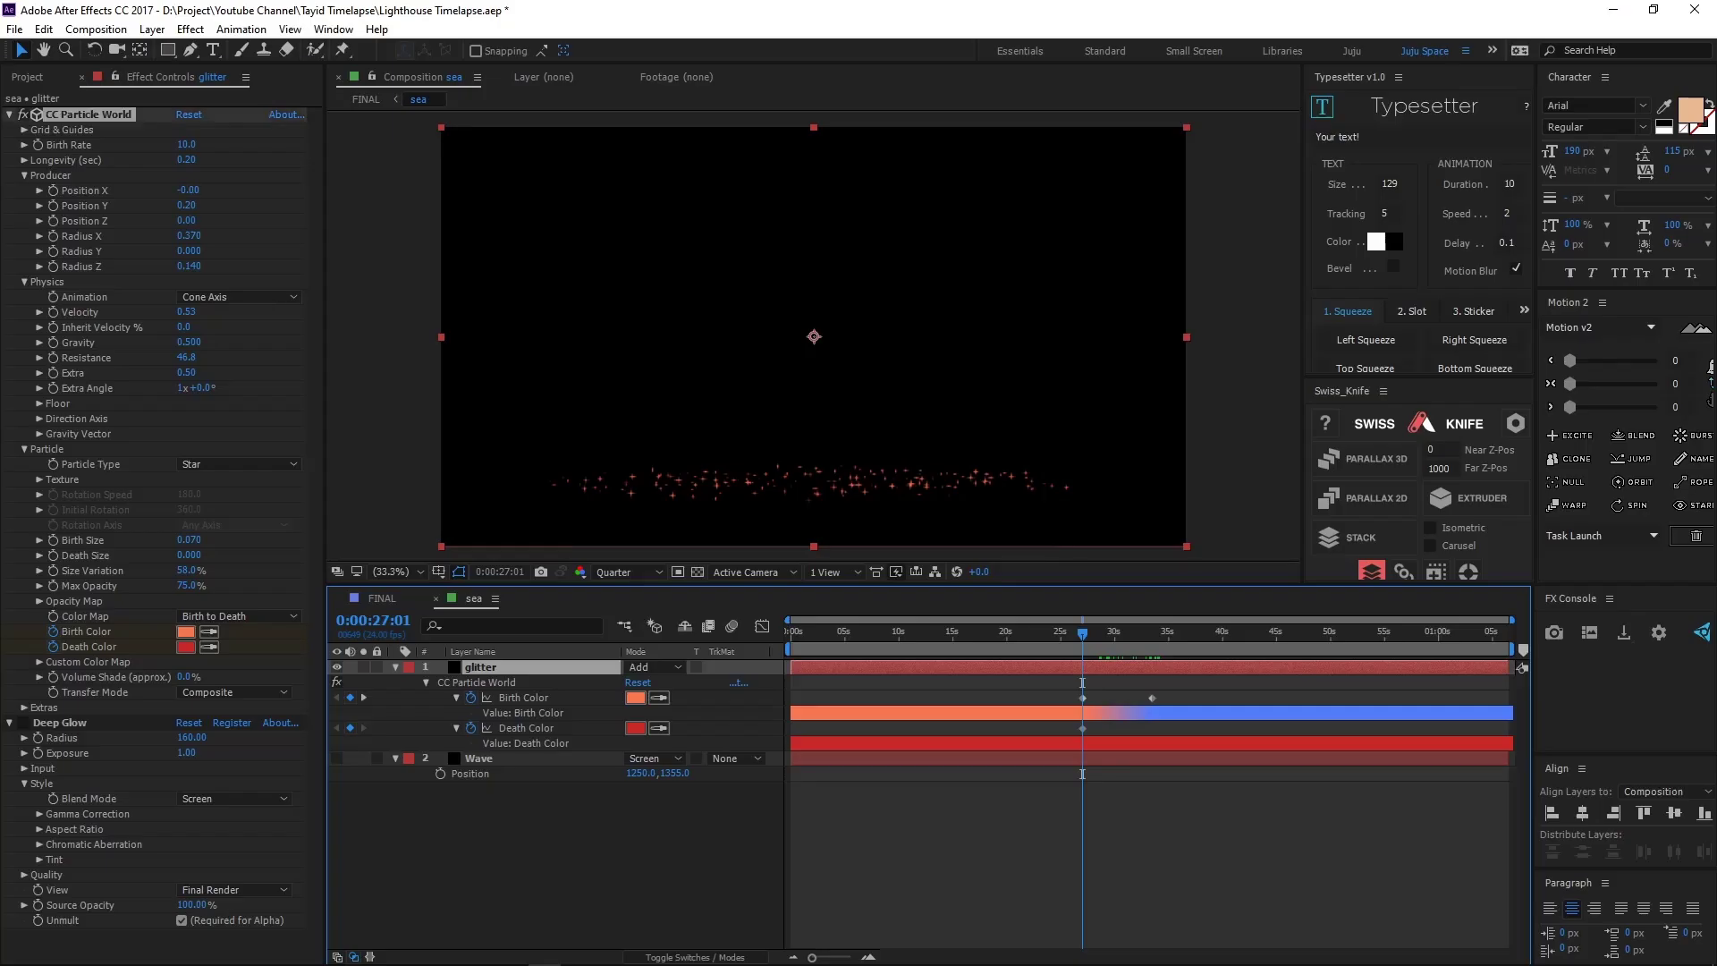
click(59, 722)
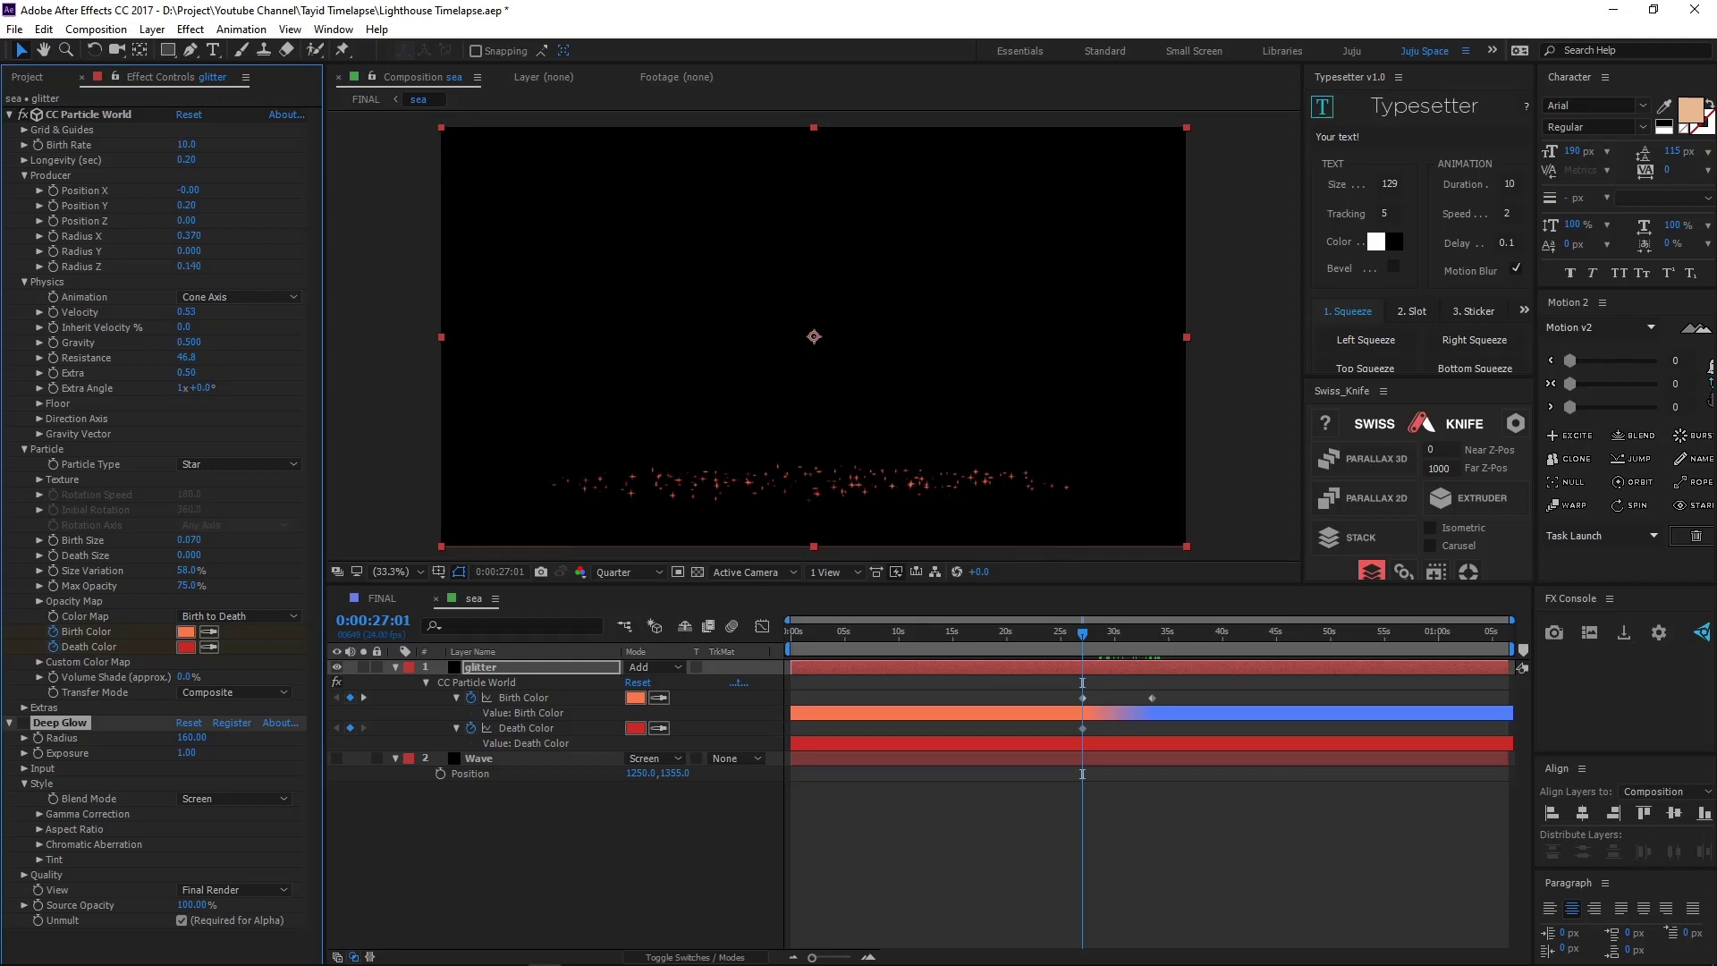
click(240, 296)
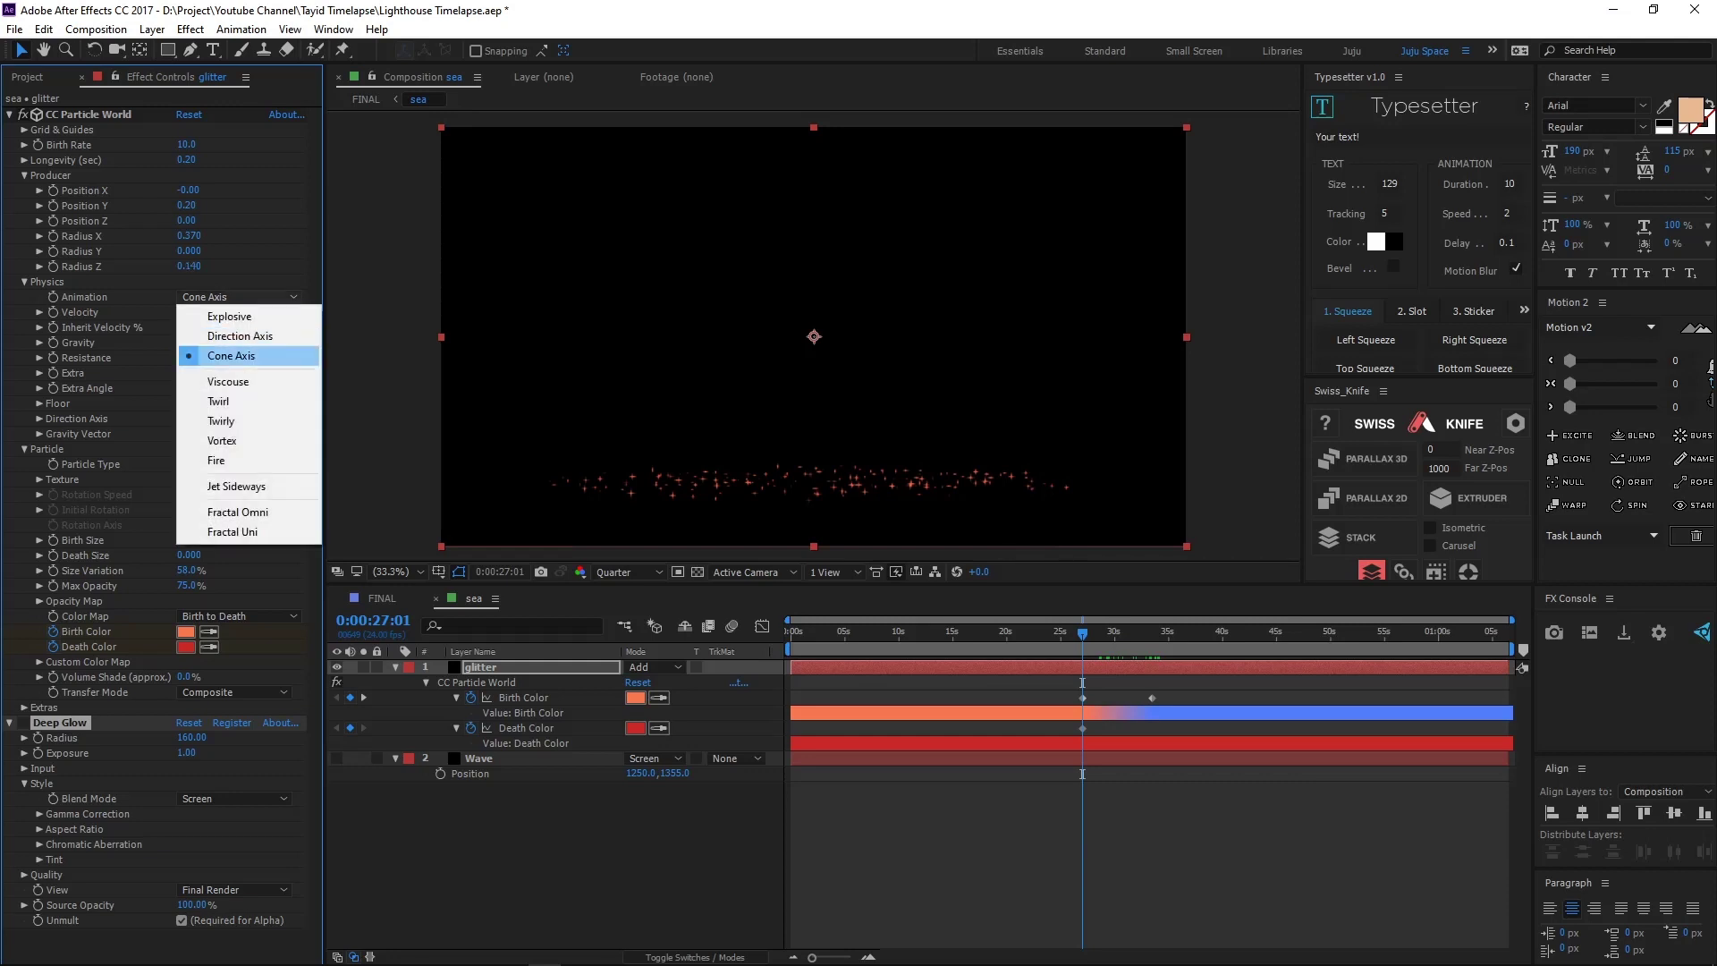
click(235, 357)
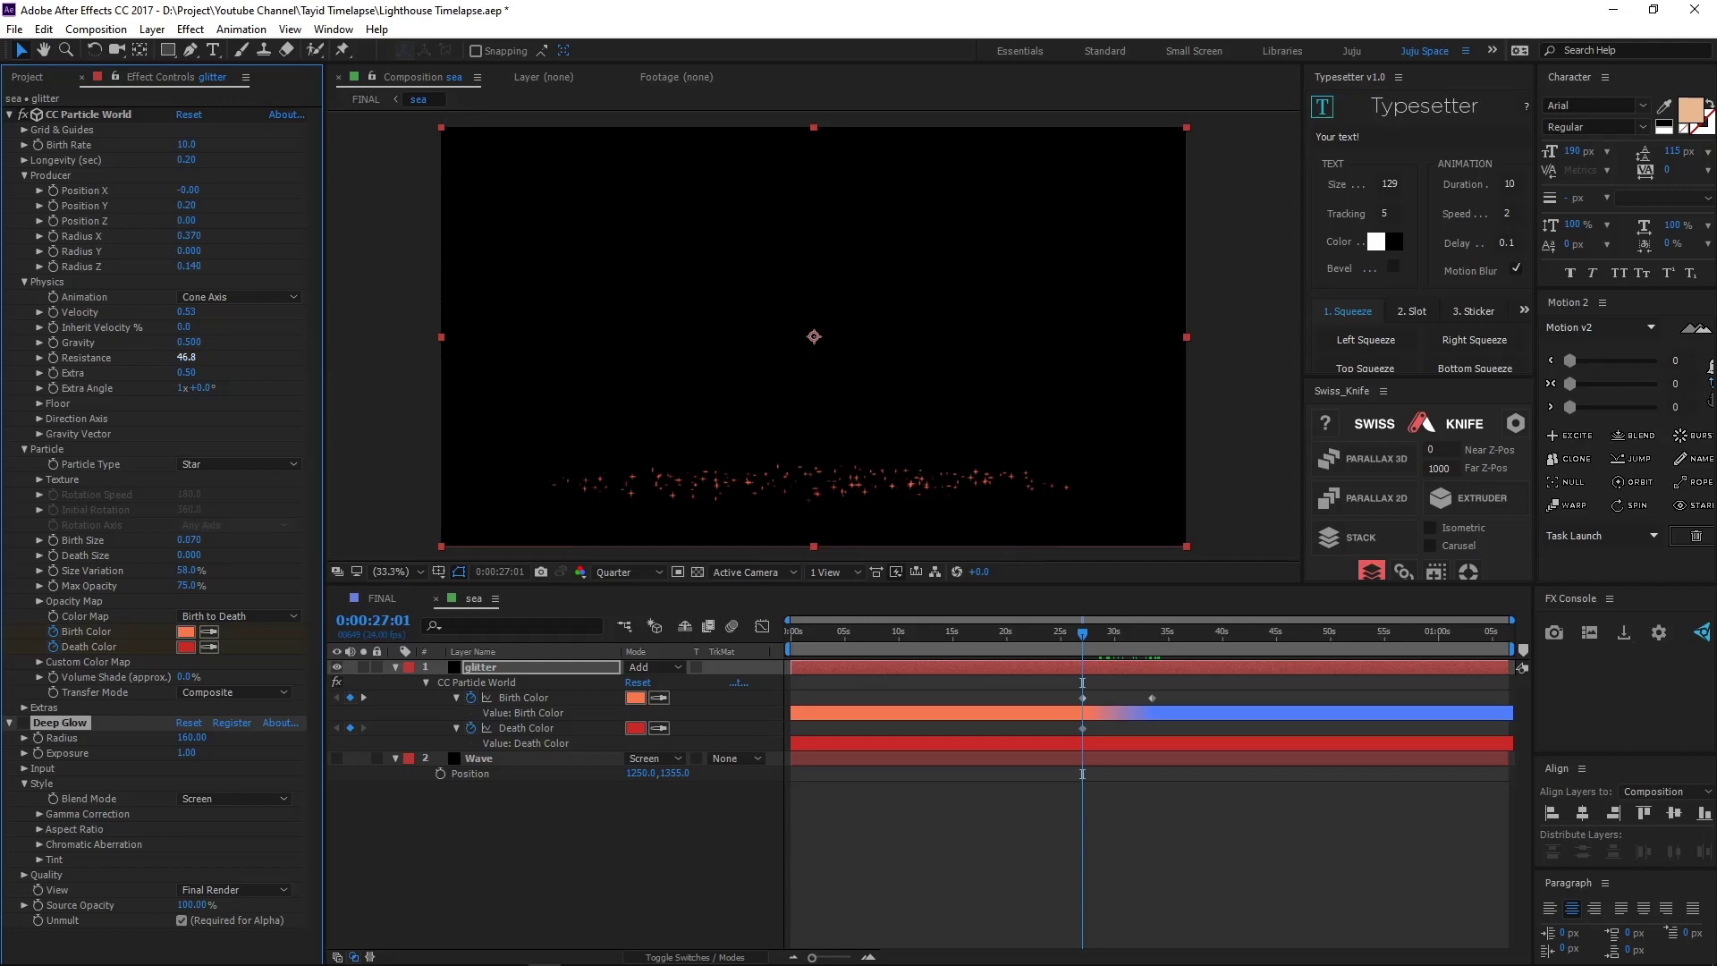
Step: Try a slightly higher Resistance in CC Particle World's Physics settings and undo the change
drag(186, 357, 196, 357)
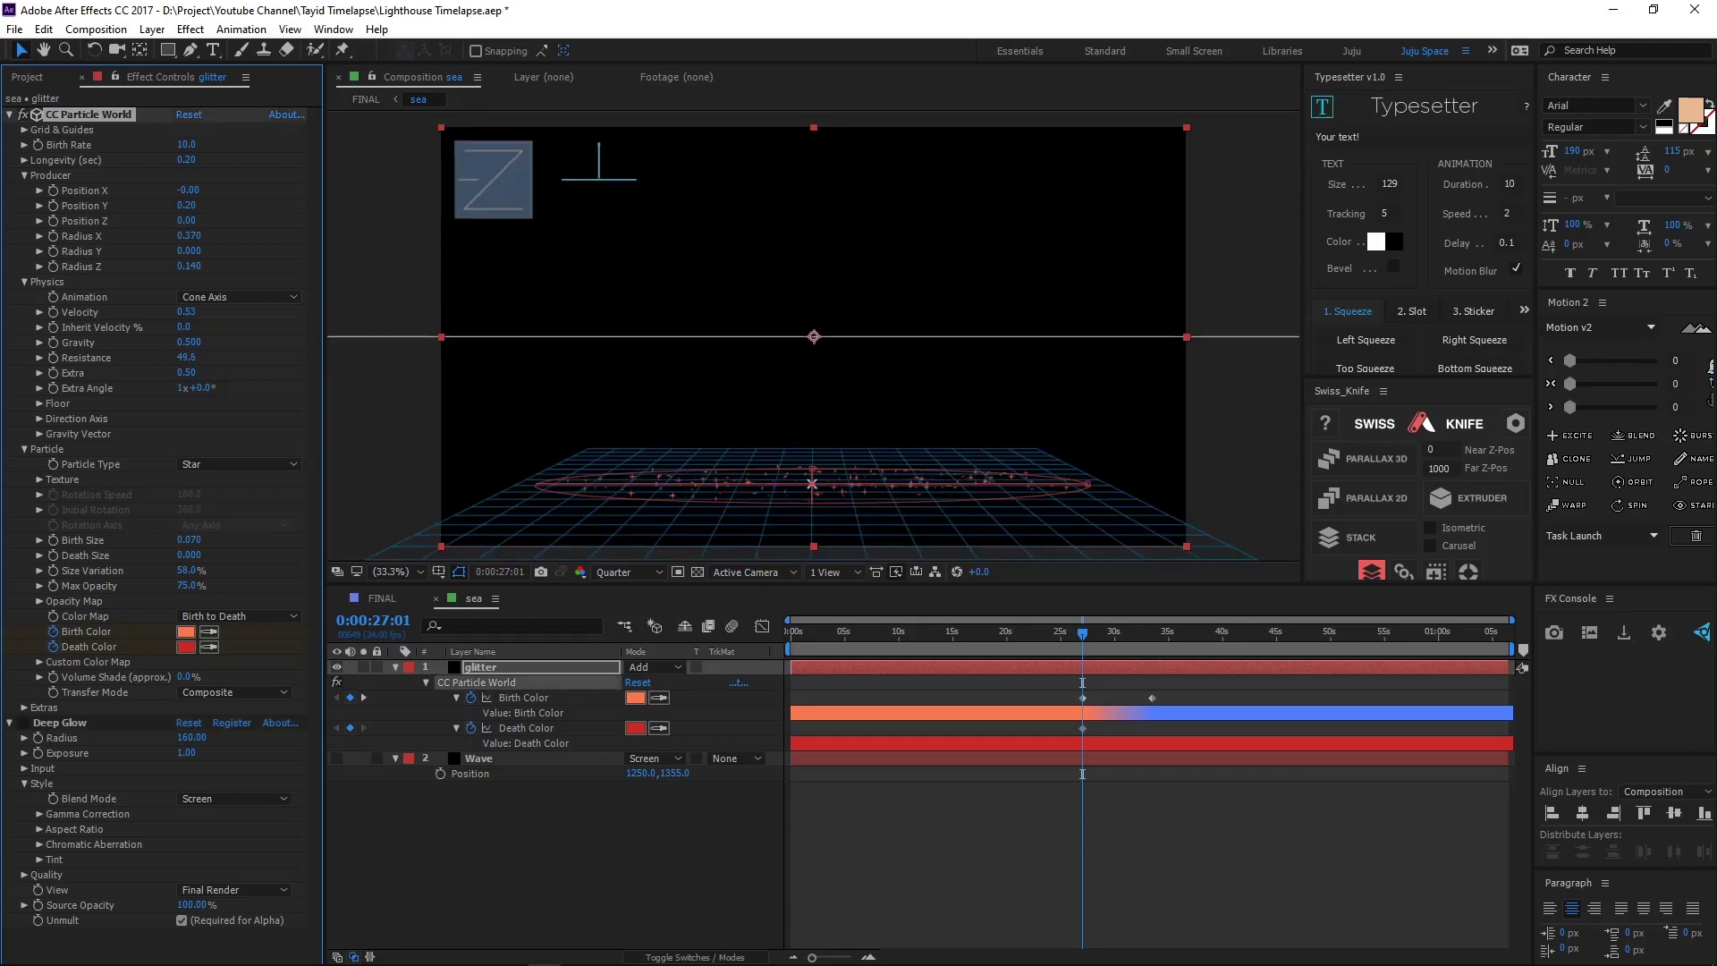
key(ctrl+z)
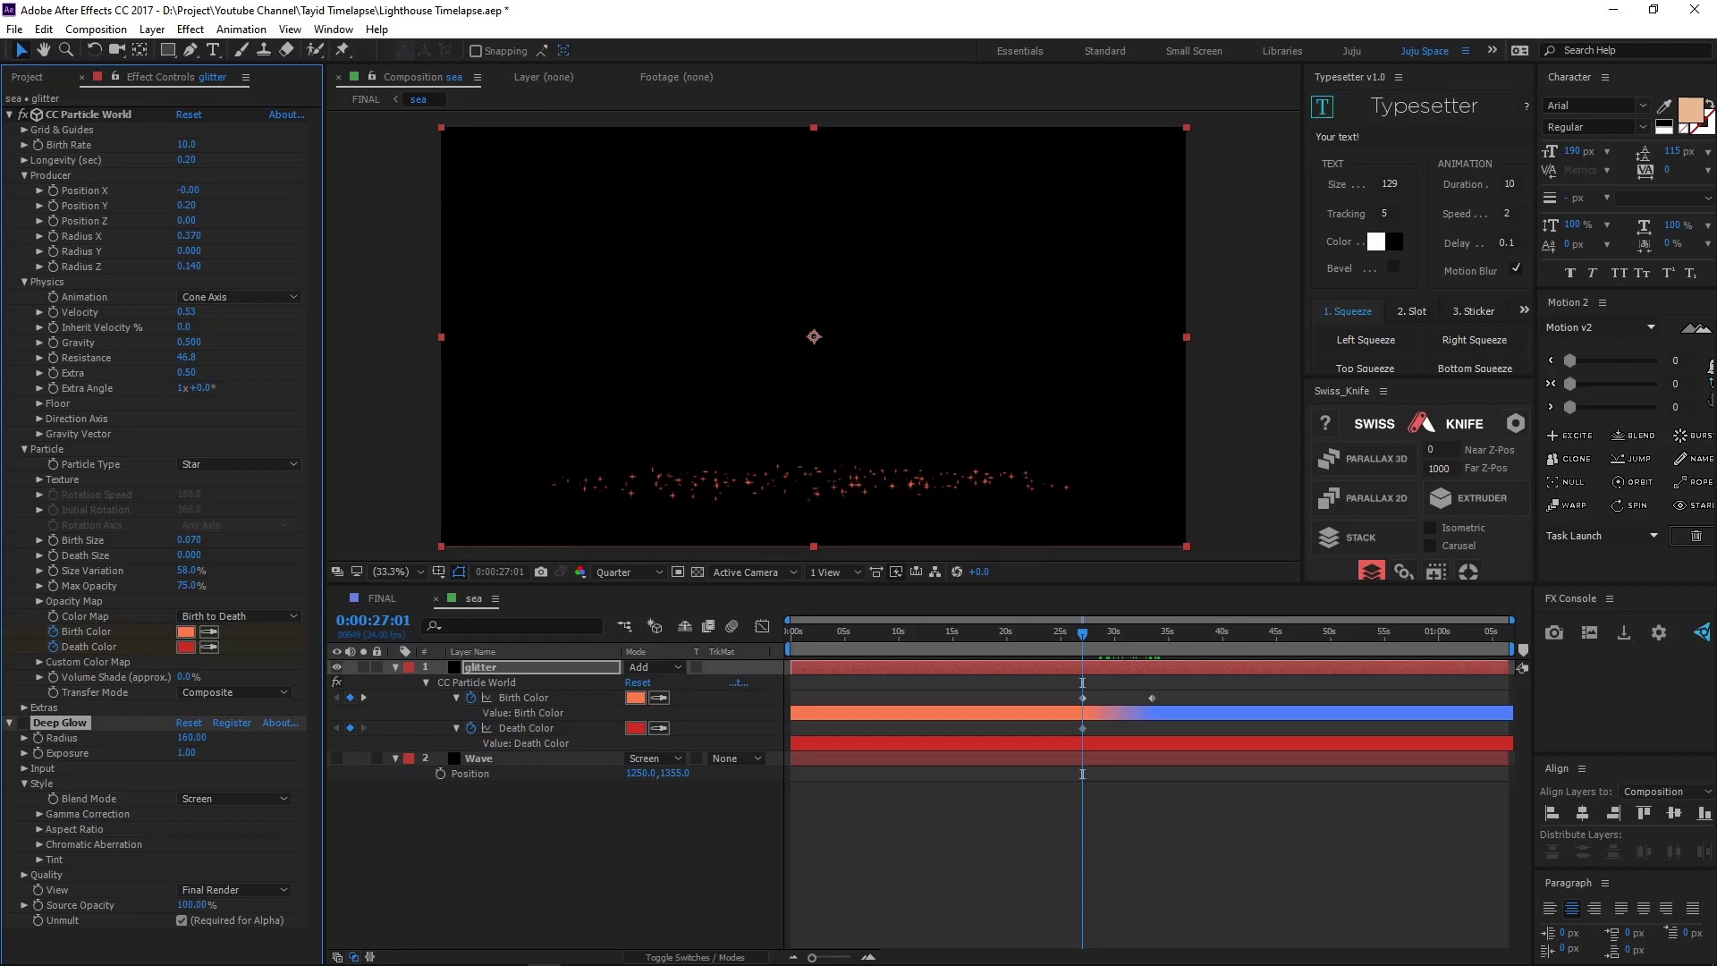
Step: Highlight the glitter layer's Birth Color and Death Color keyframes at 0:00:27:01 and play the particles' color change
drag(1058, 689, 1102, 735)
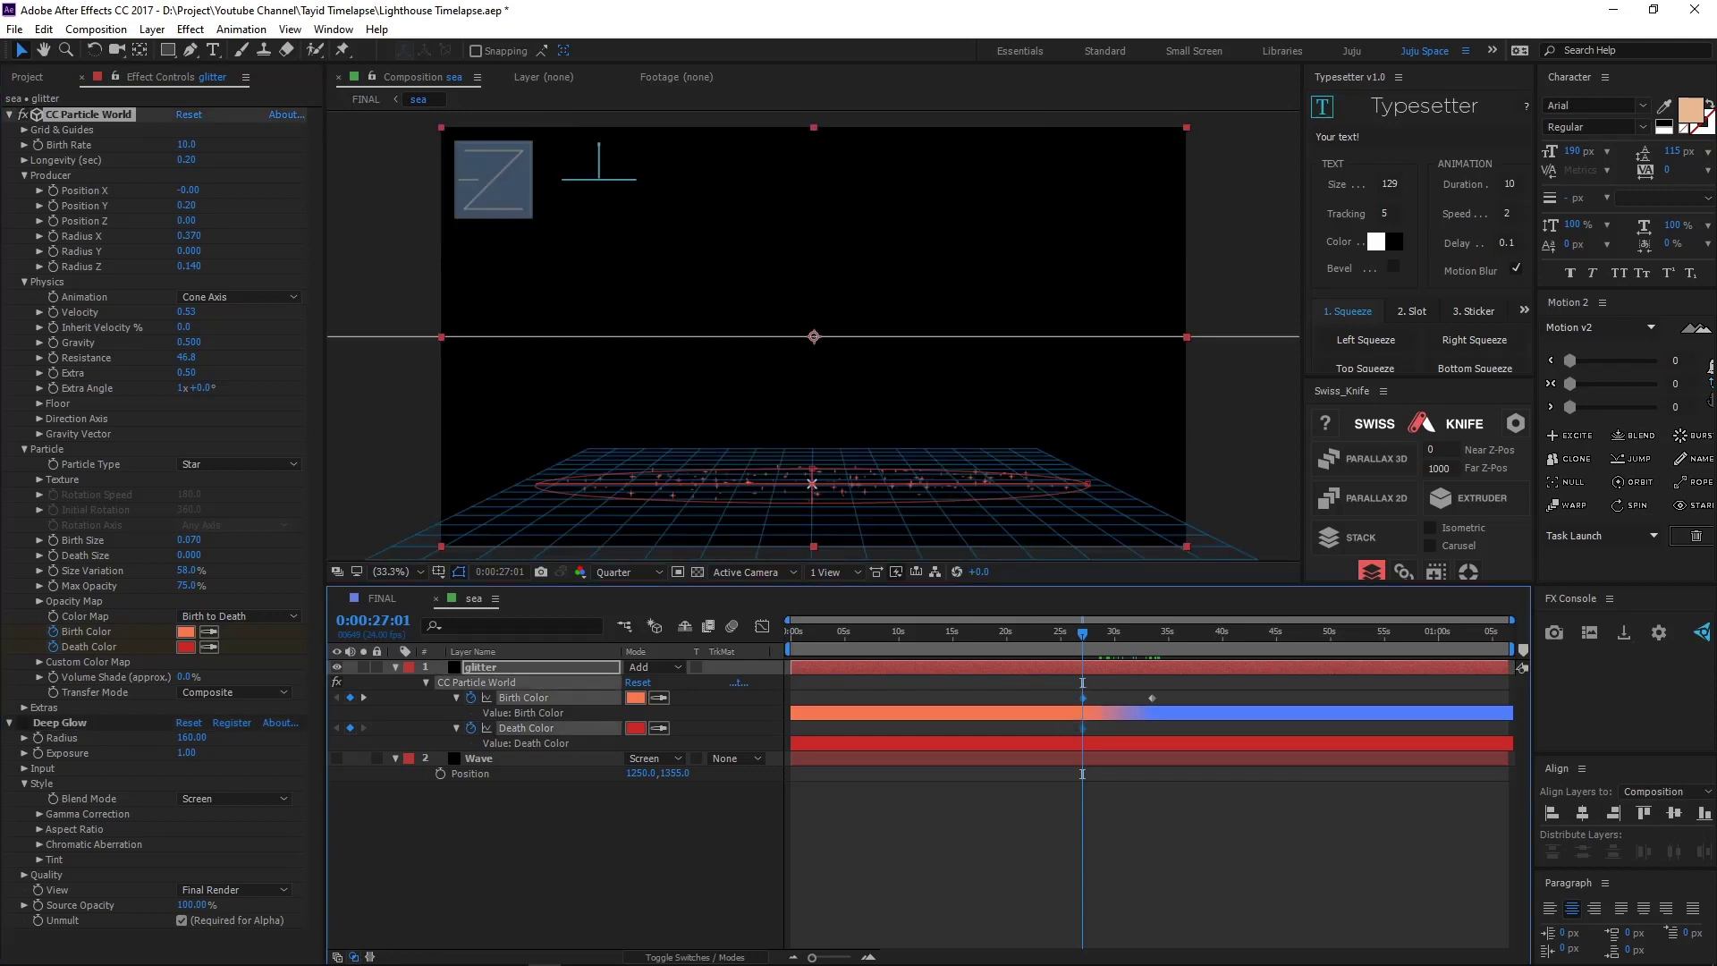
key(F2)
key(space)
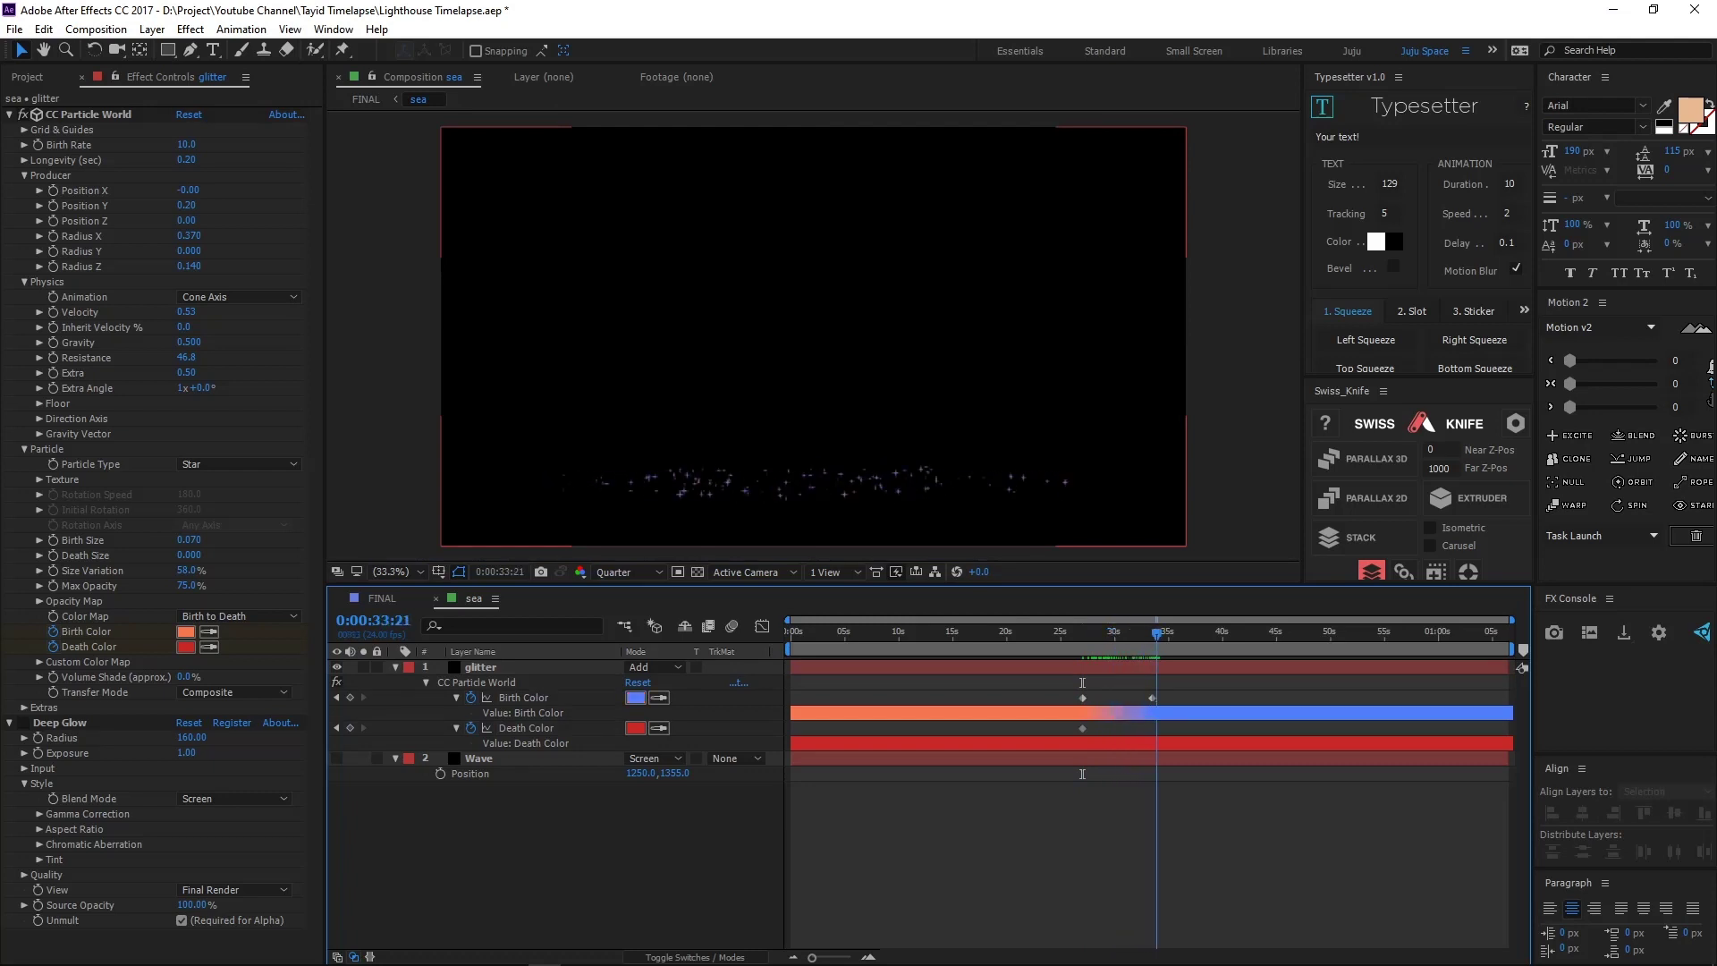
key(space)
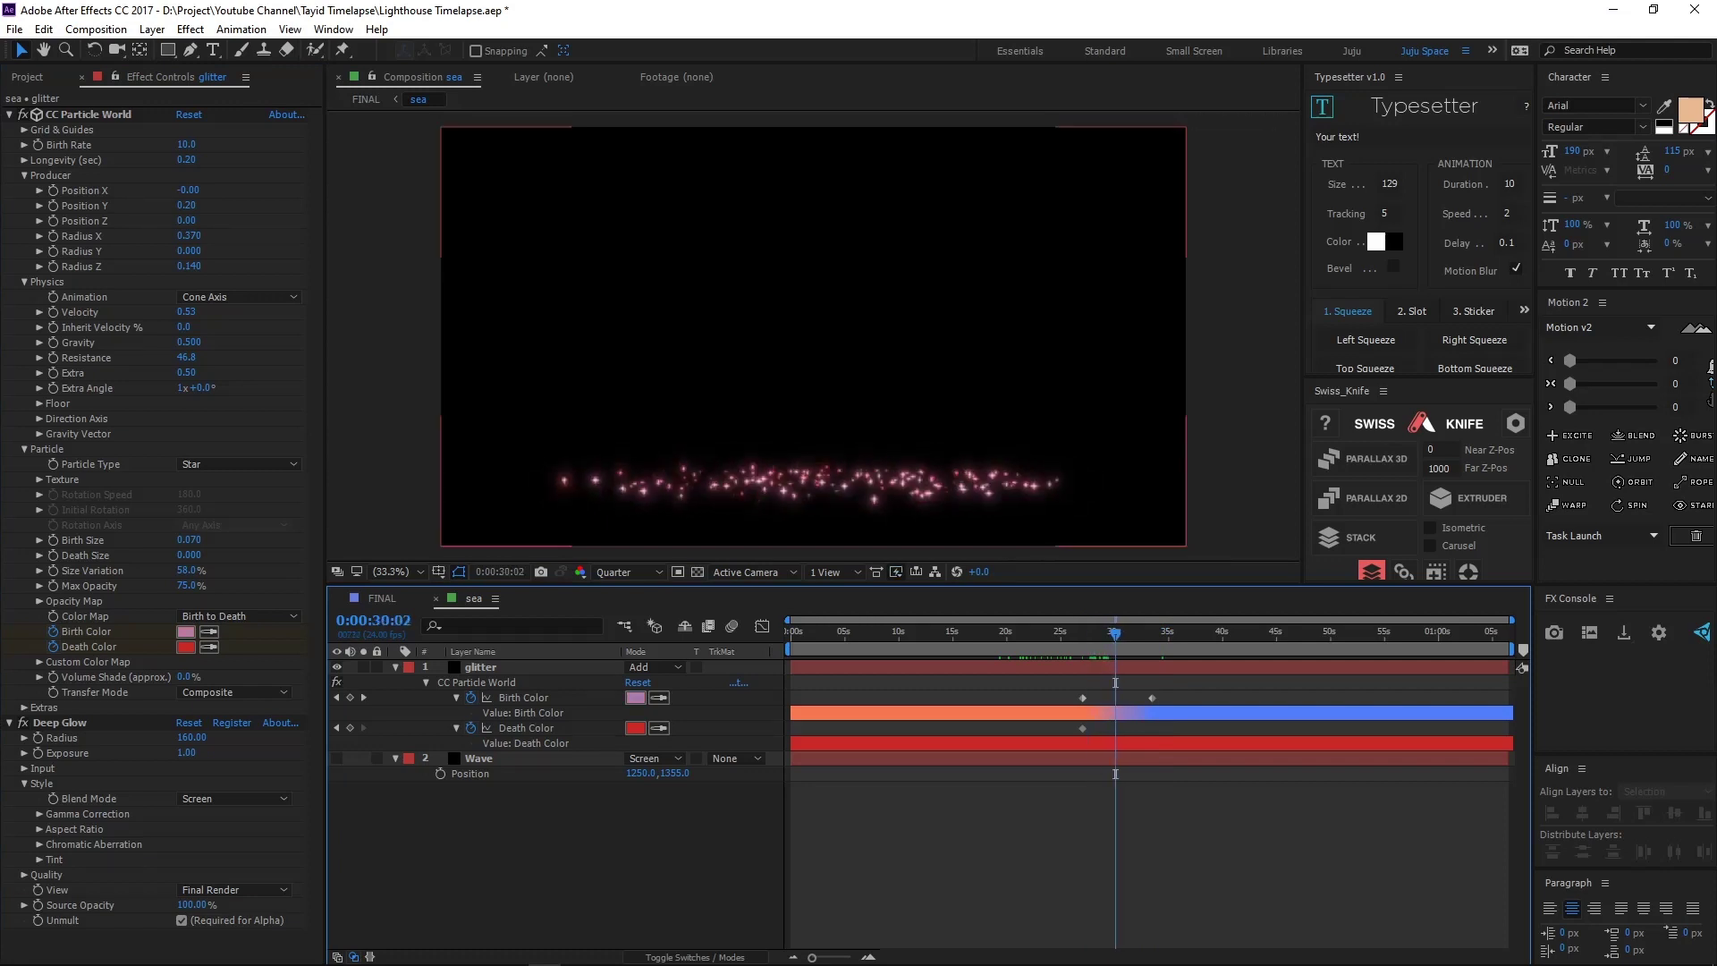
Step: Make the Wave layer visible again and return to the FINAL composition to inspect the Bokeh effect on Glitter and Waves
click(480, 667)
shift+click(479, 758)
click(337, 758)
click(382, 598)
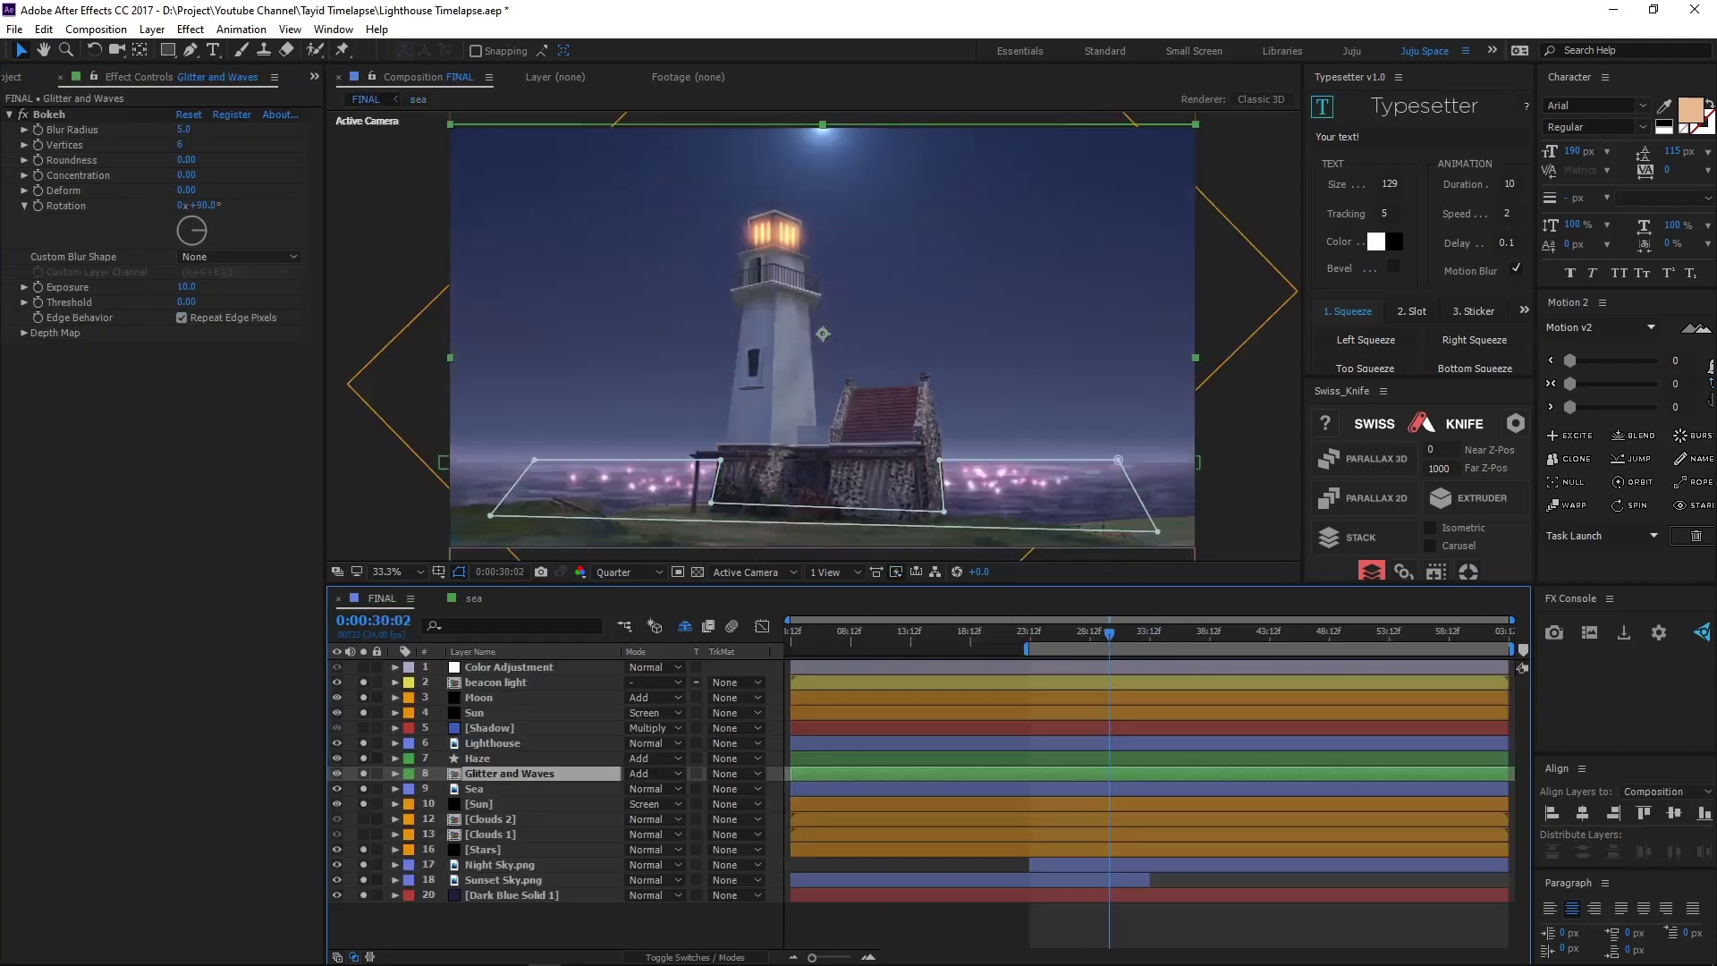
click(50, 114)
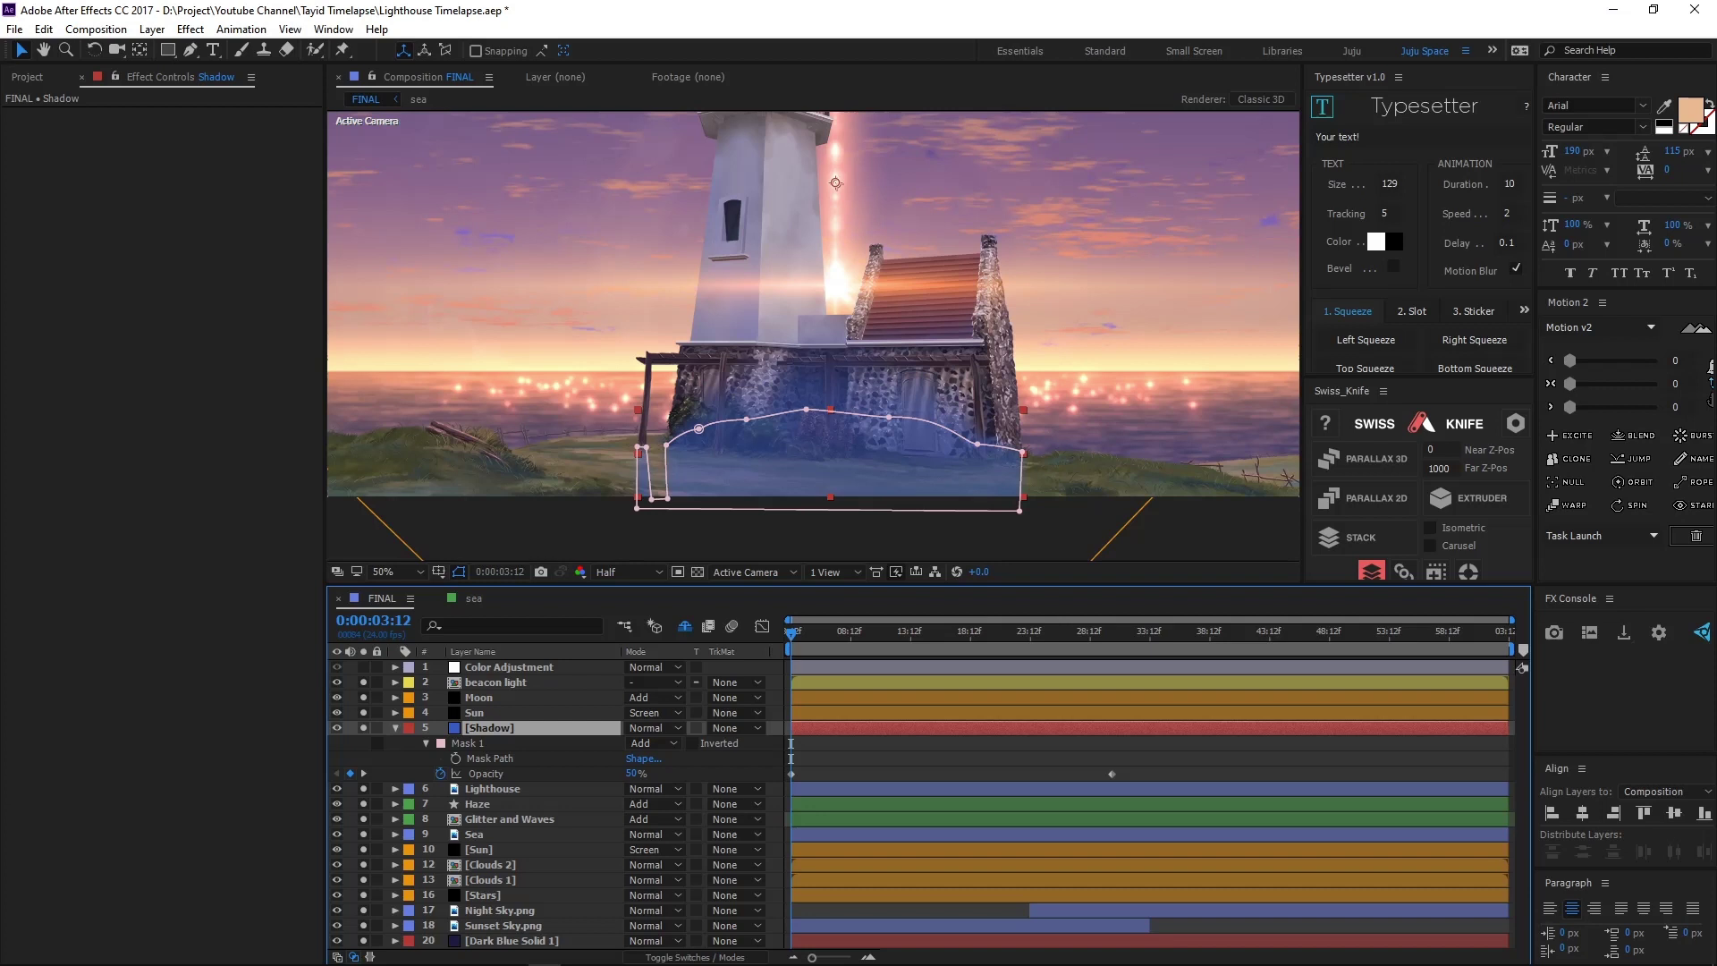
Step: Select Mask 1 on the Shadow layer to examine its outline around the base of the lighthouse
click(467, 743)
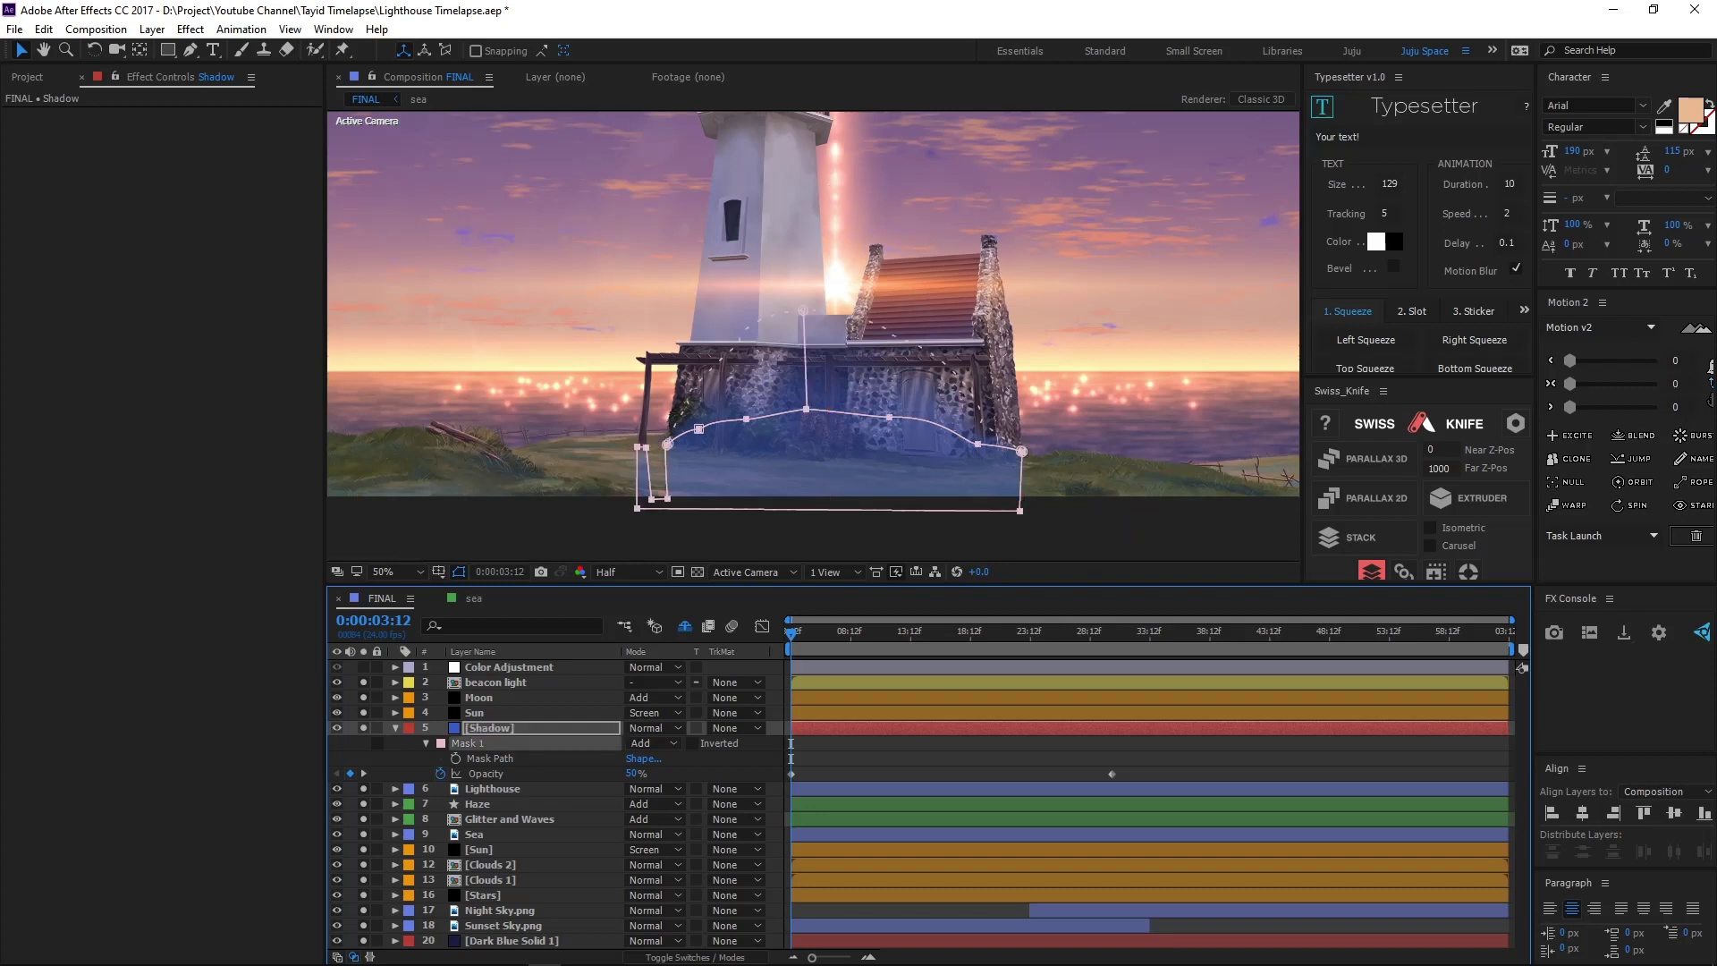